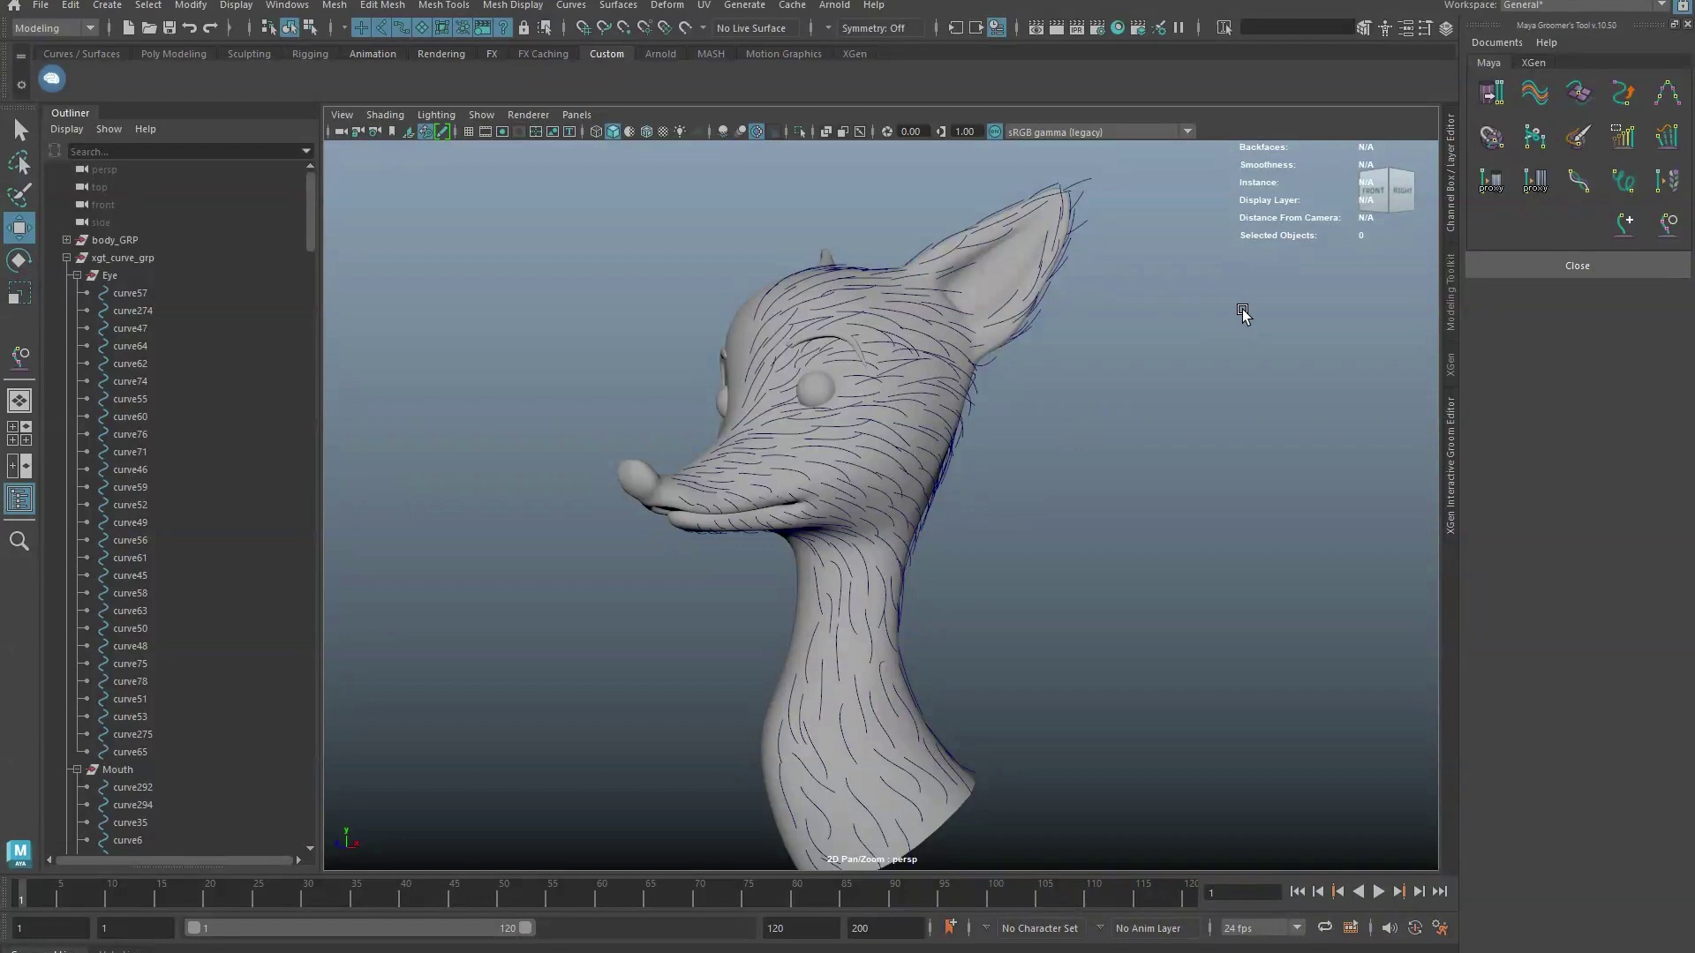
Create a card layer in the Card Manager from all the Eye group curves, curve57 through curve65.
left_click(1534, 181)
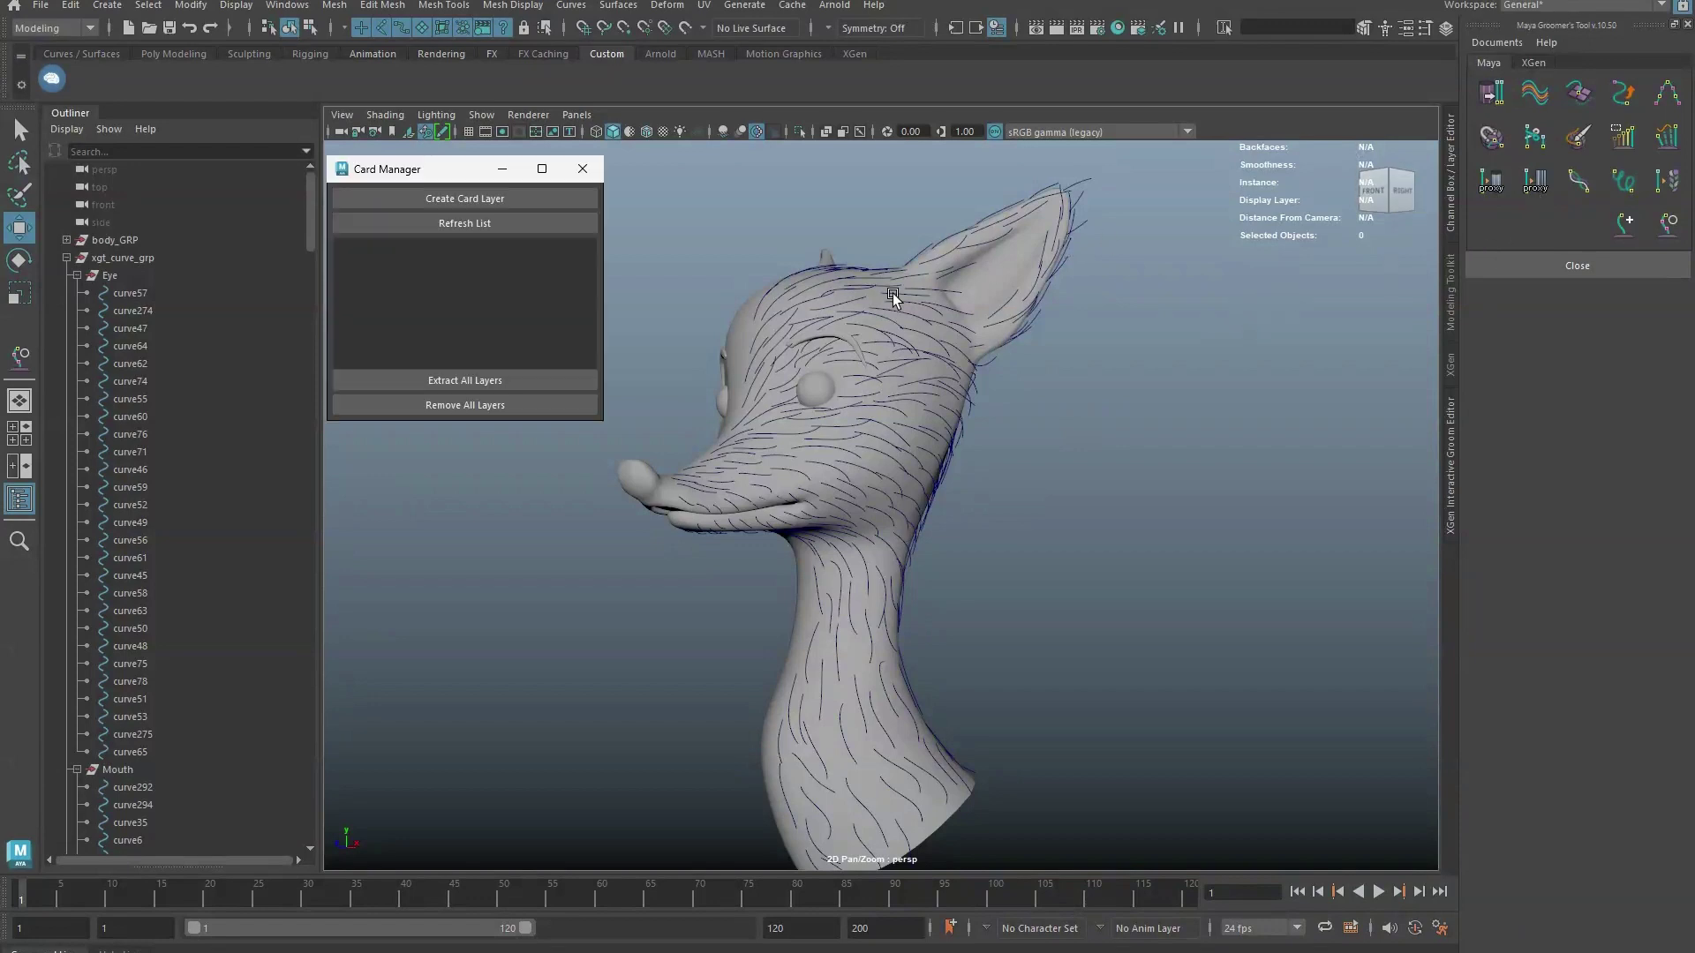
left_click(199, 295)
left_click(199, 750, "shift")
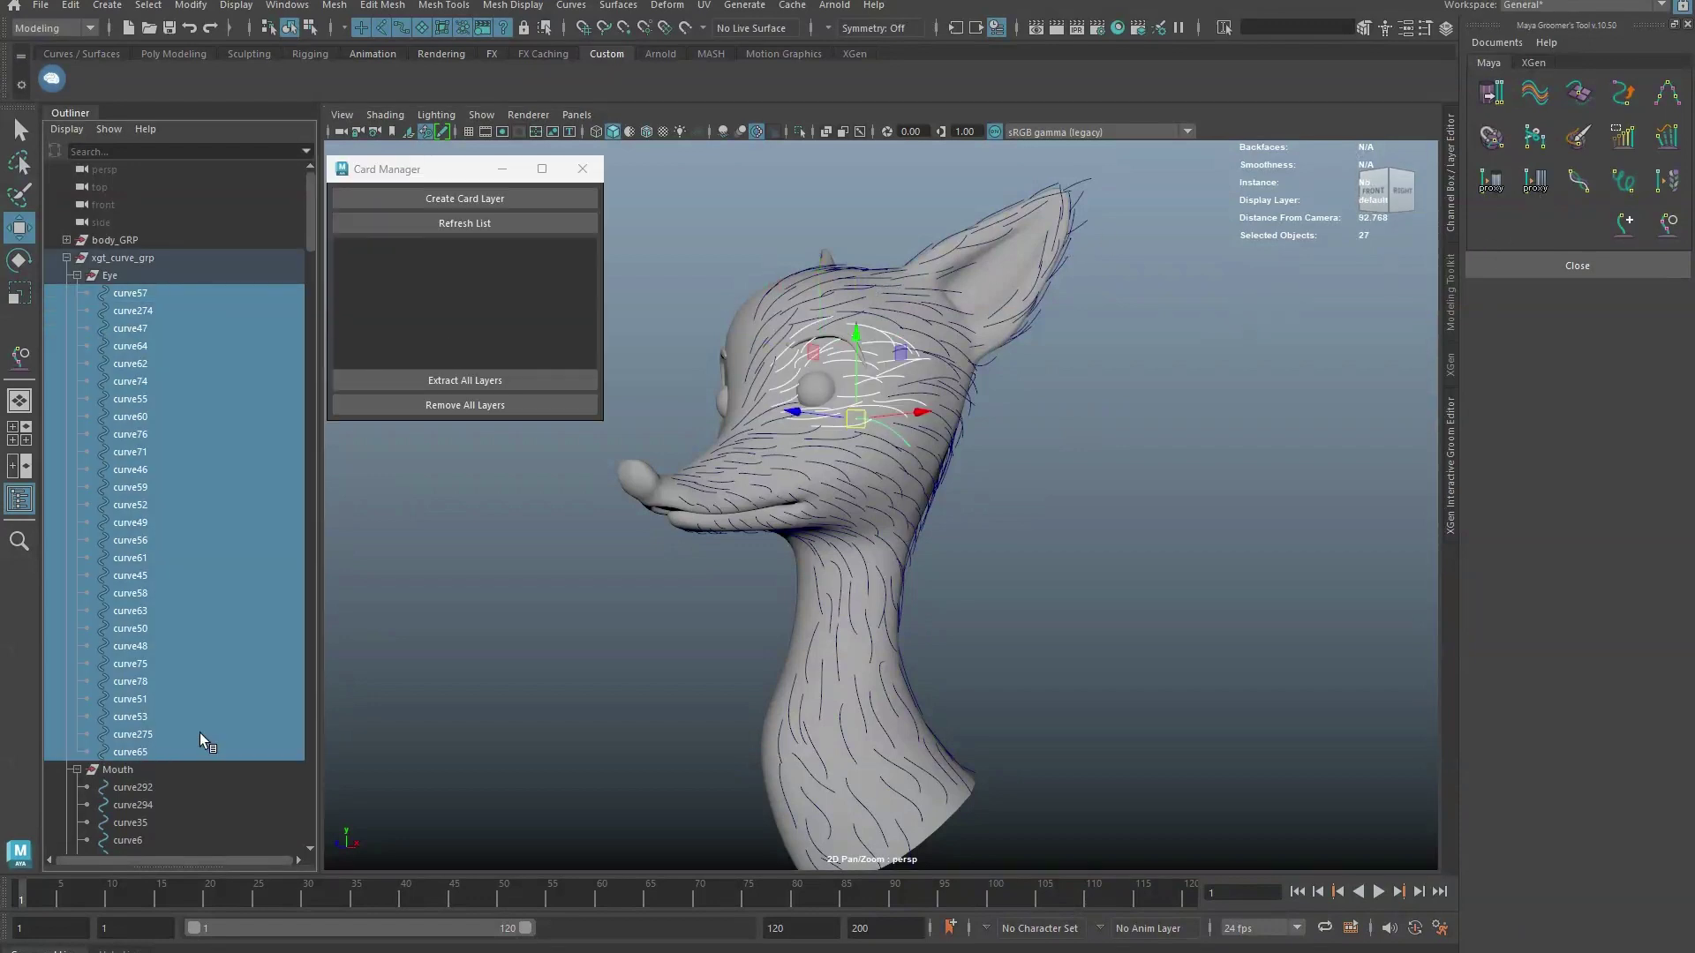
left_click(474, 199)
left_click(727, 249)
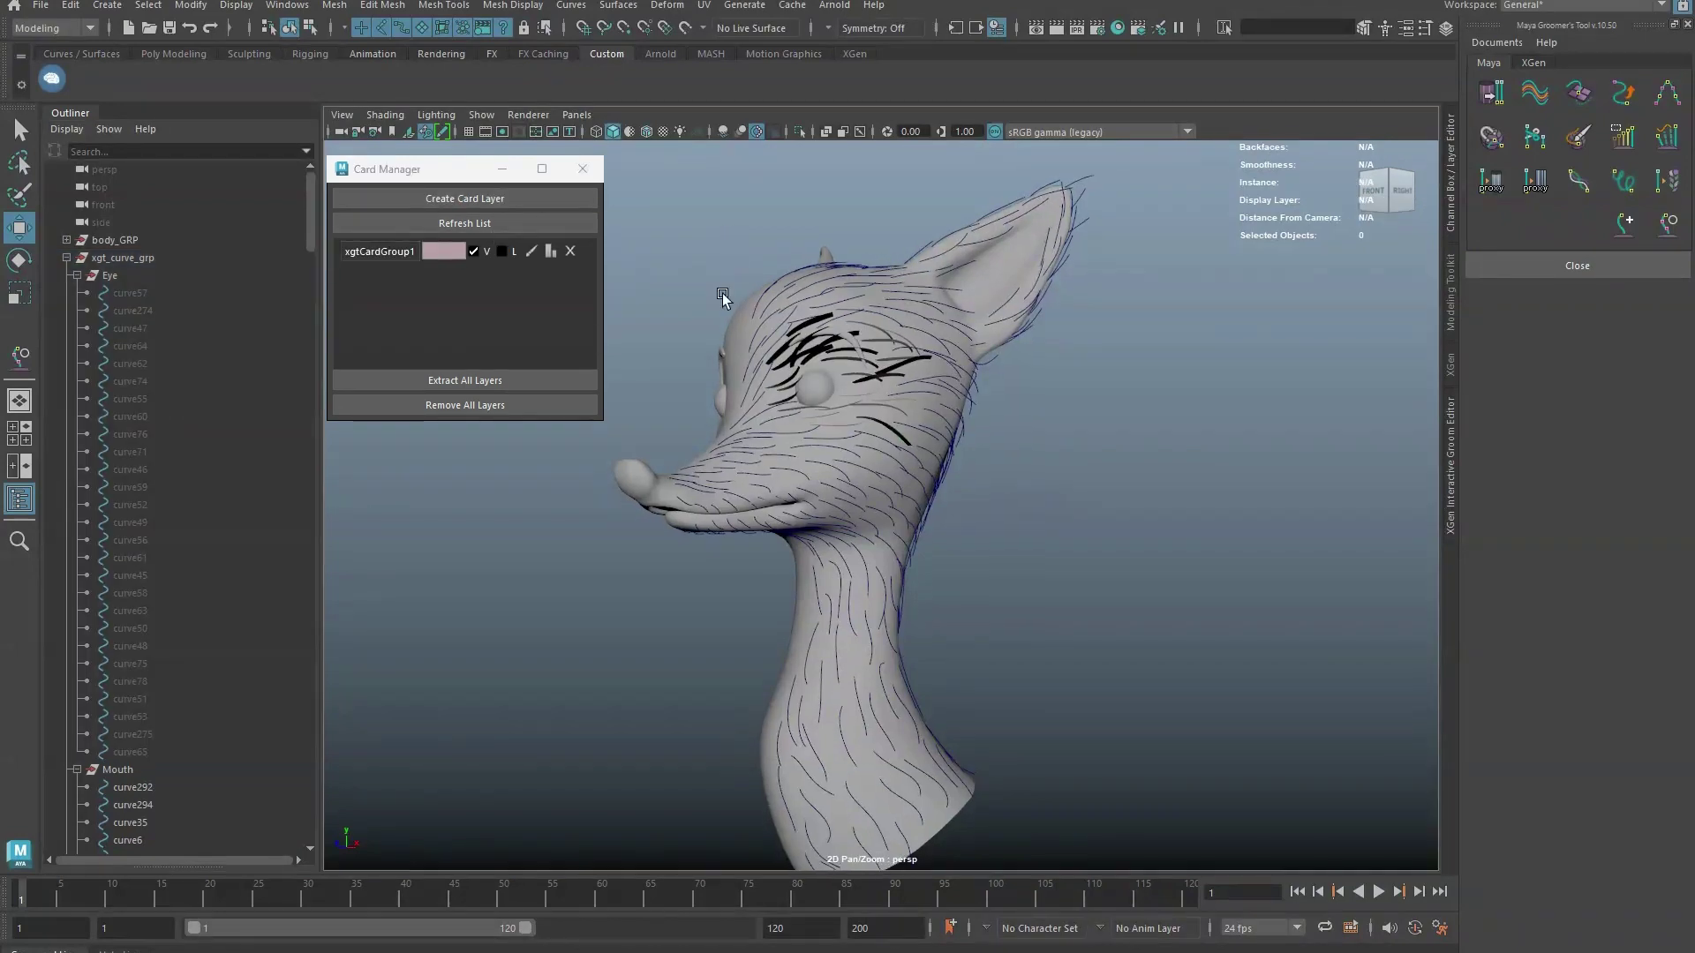
Set the eye card layer's colour to blue with RGB 0.041, 0.201, 0.539.
right_click_drag(722, 293, 991, 249, "alt")
middle_click_drag(990, 249, 992, 400, "alt")
left_click(380, 252)
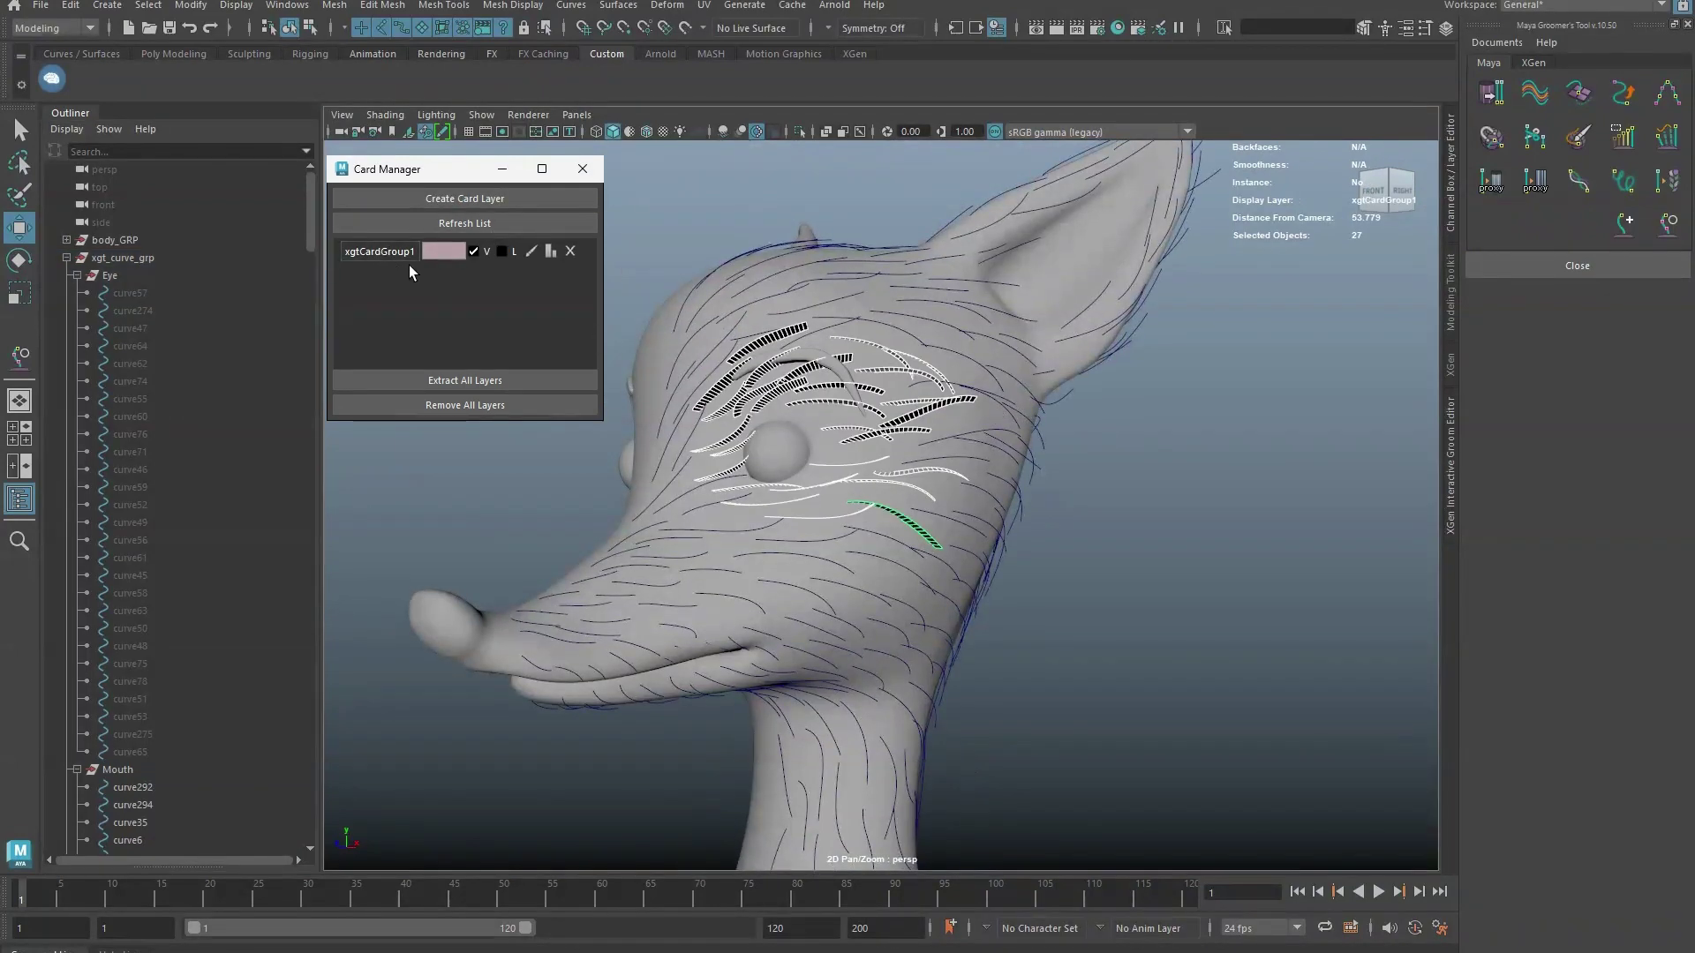
left_click(439, 254)
left_click(641, 532)
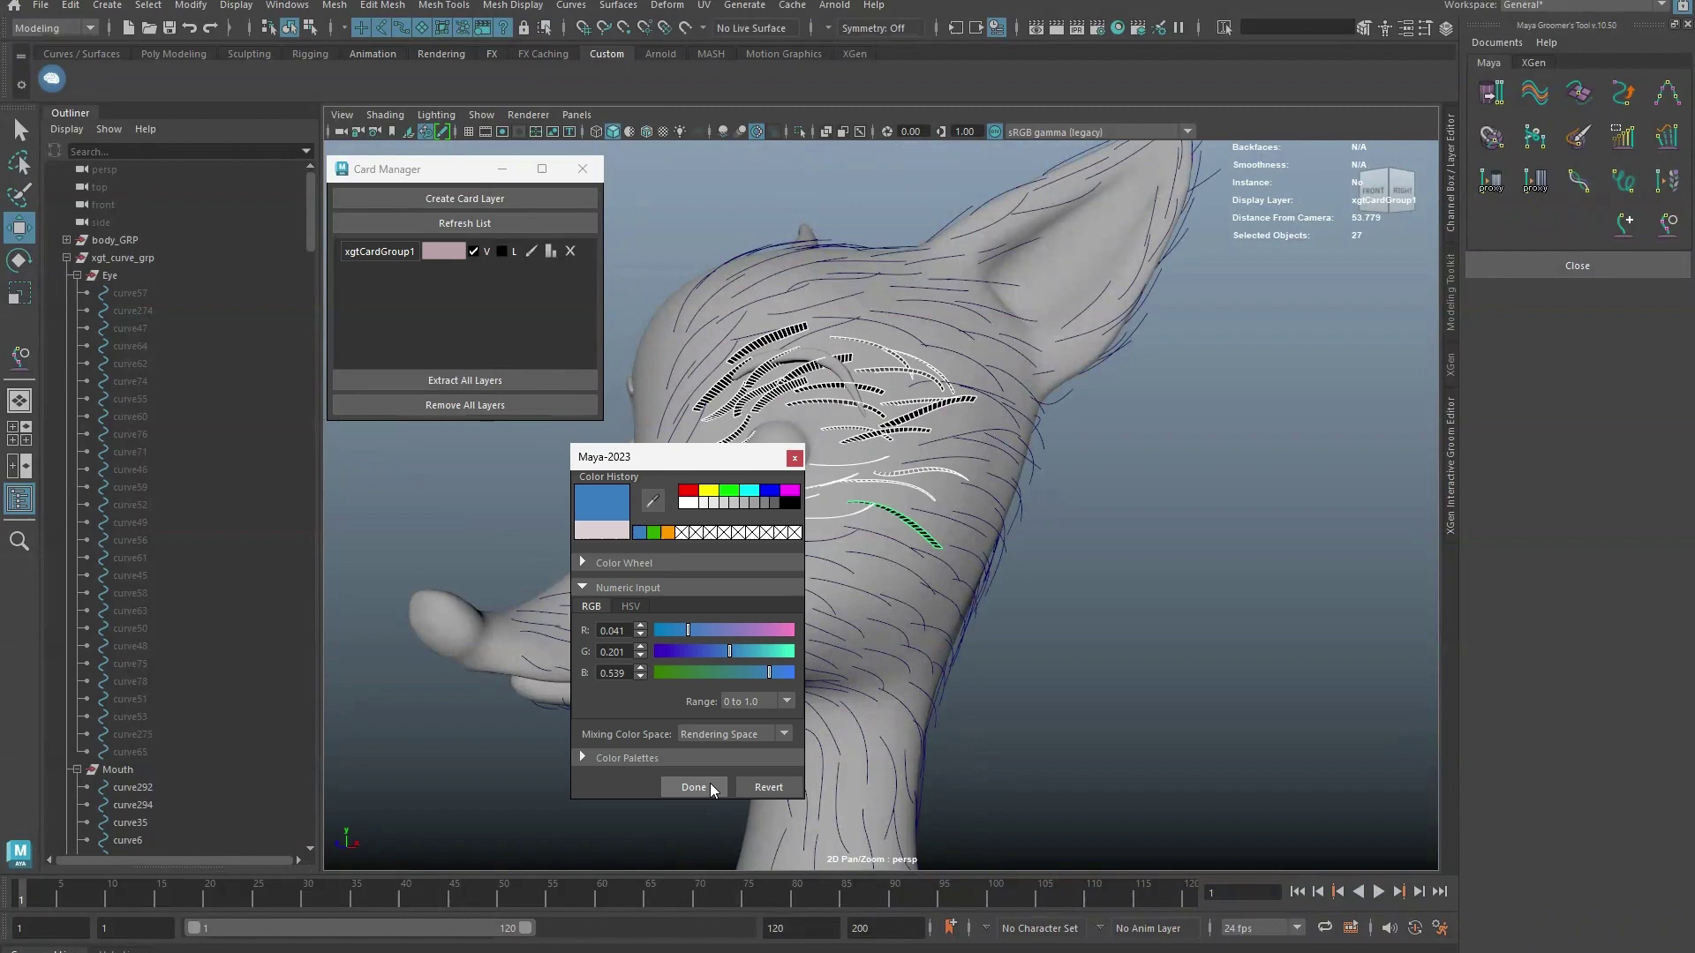
left_click(710, 783)
left_click(549, 496)
Try hiding and re-showing the eye card layer, and locking and unlocking it.
right_click_drag(856, 449, 937, 439, "alt")
left_click_drag(937, 439, 822, 434, "alt")
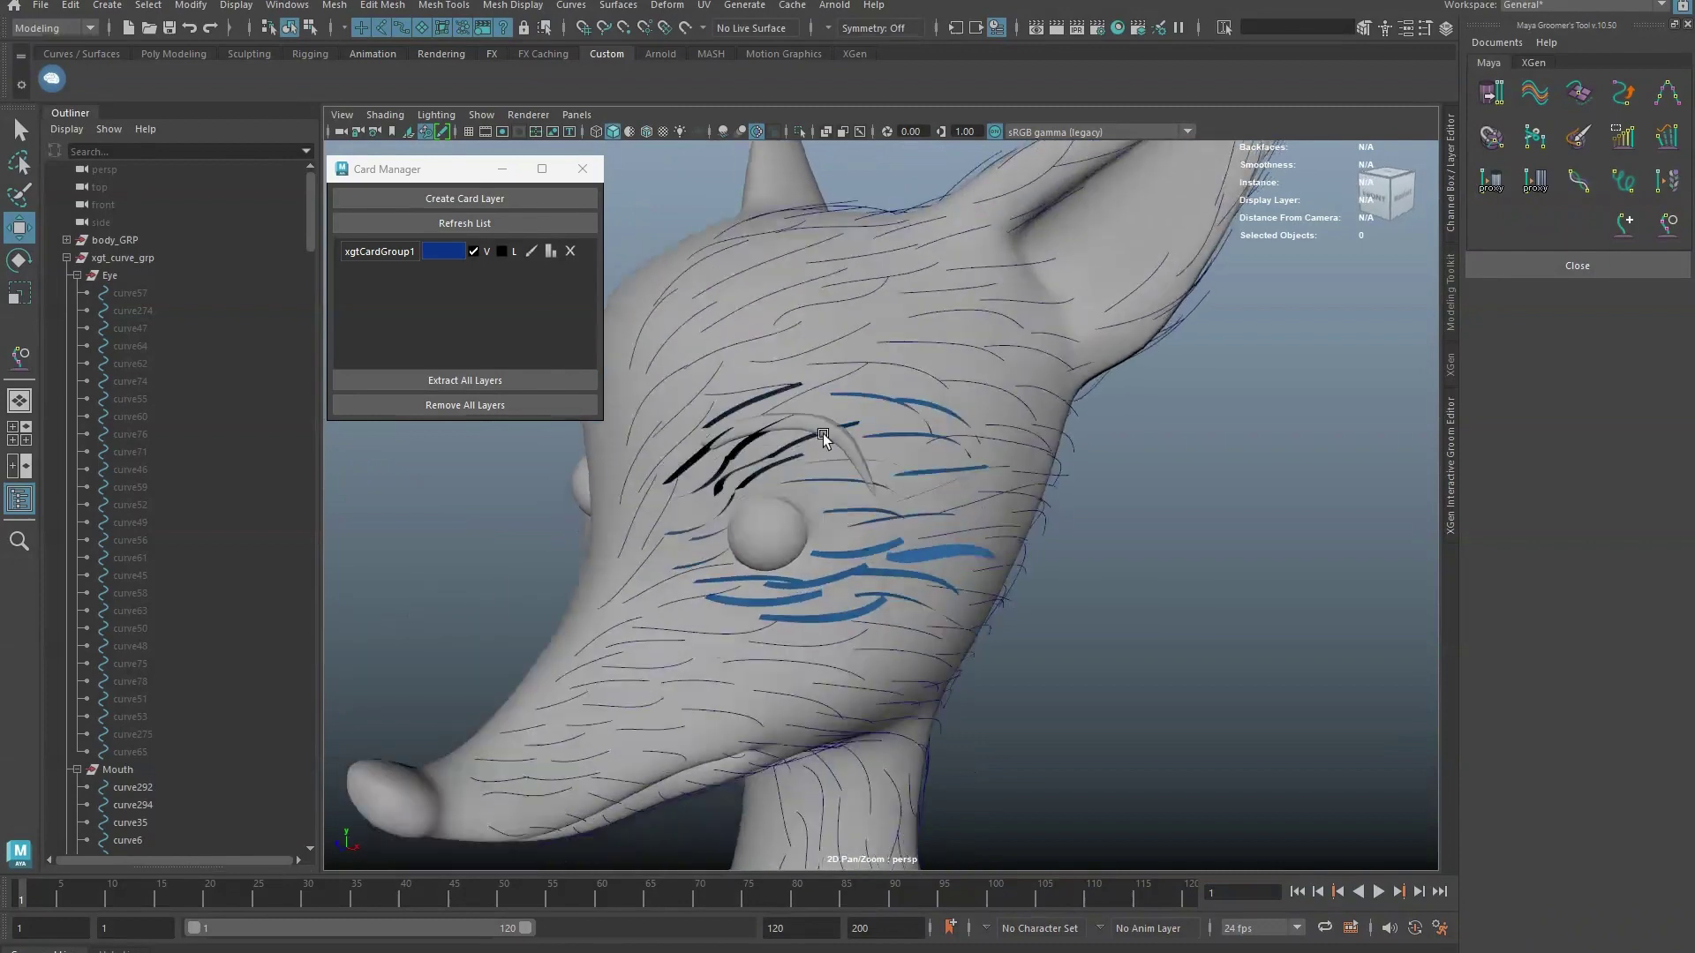
left_click(476, 253)
left_click(477, 252)
left_click(506, 250)
left_click(506, 250)
Open the Card Controls for the eye card layer and place its window clear of the head.
left_click(531, 252)
left_click_drag(1321, 257, 1203, 251)
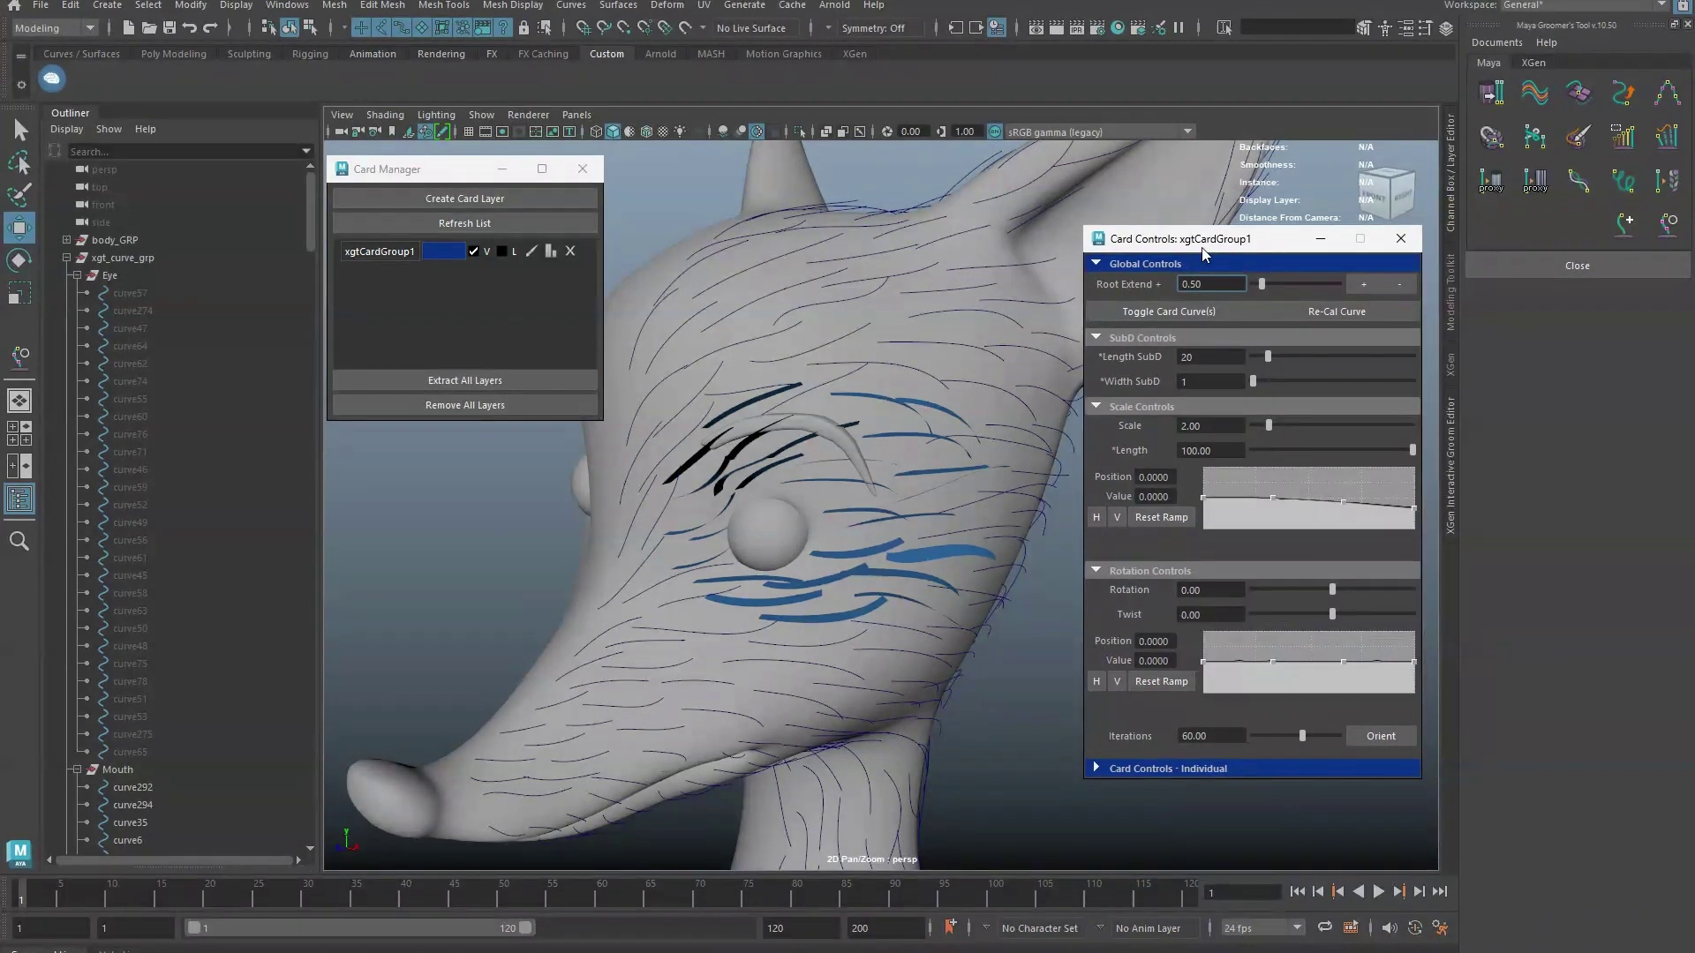
scroll(607, 275, "down", 5)
Extract a copy of the eye card layer and move it into the empty space in front of the head.
left_click(550, 252)
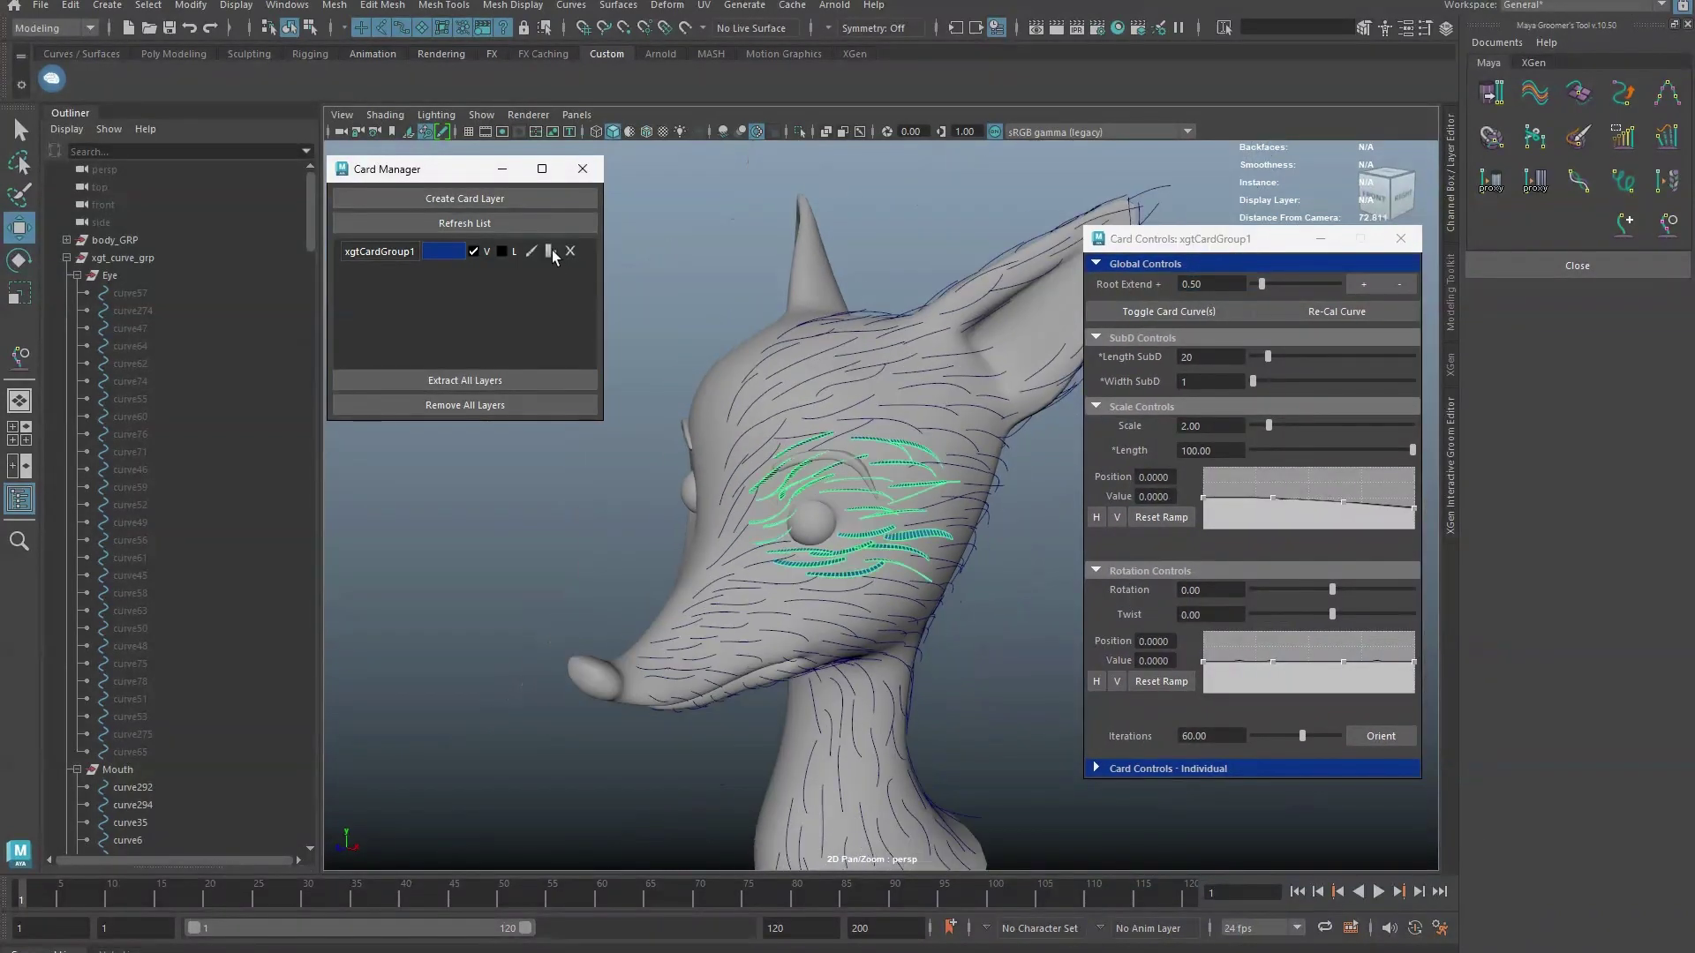
scroll(936, 388, "down", 2)
middle_click_drag(964, 397, 767, 424)
left_click(663, 447)
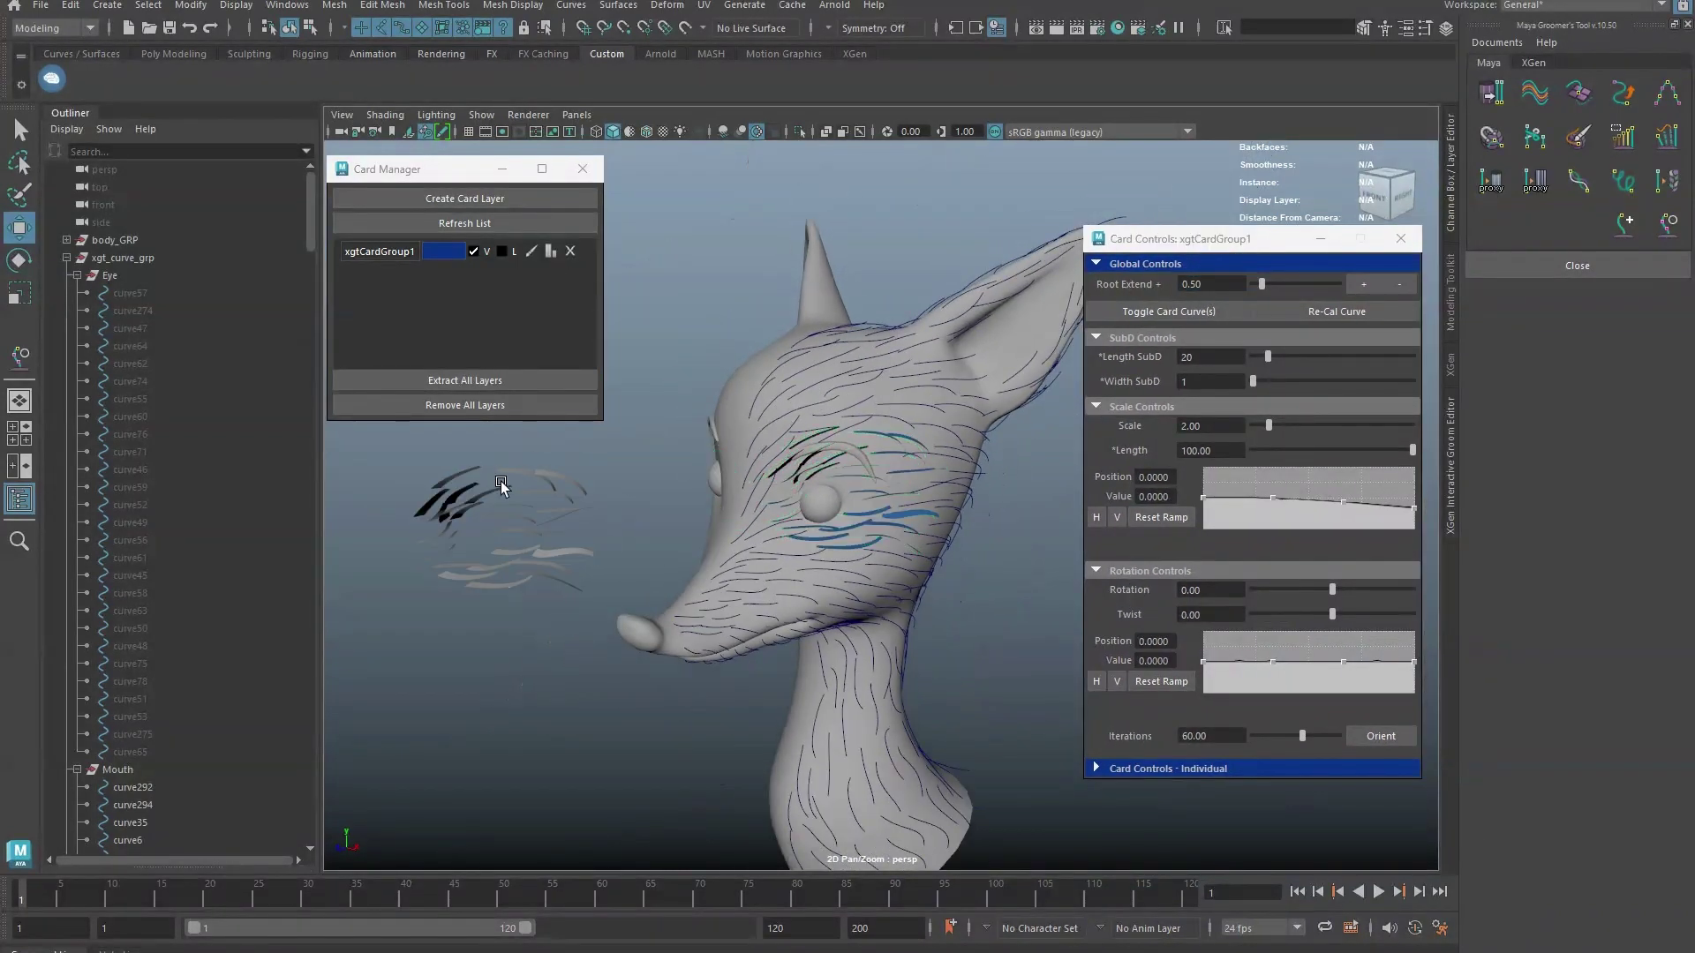
Delete the extracted cards in front of the head.
left_click_drag(618, 451, 360, 578)
key("Up")
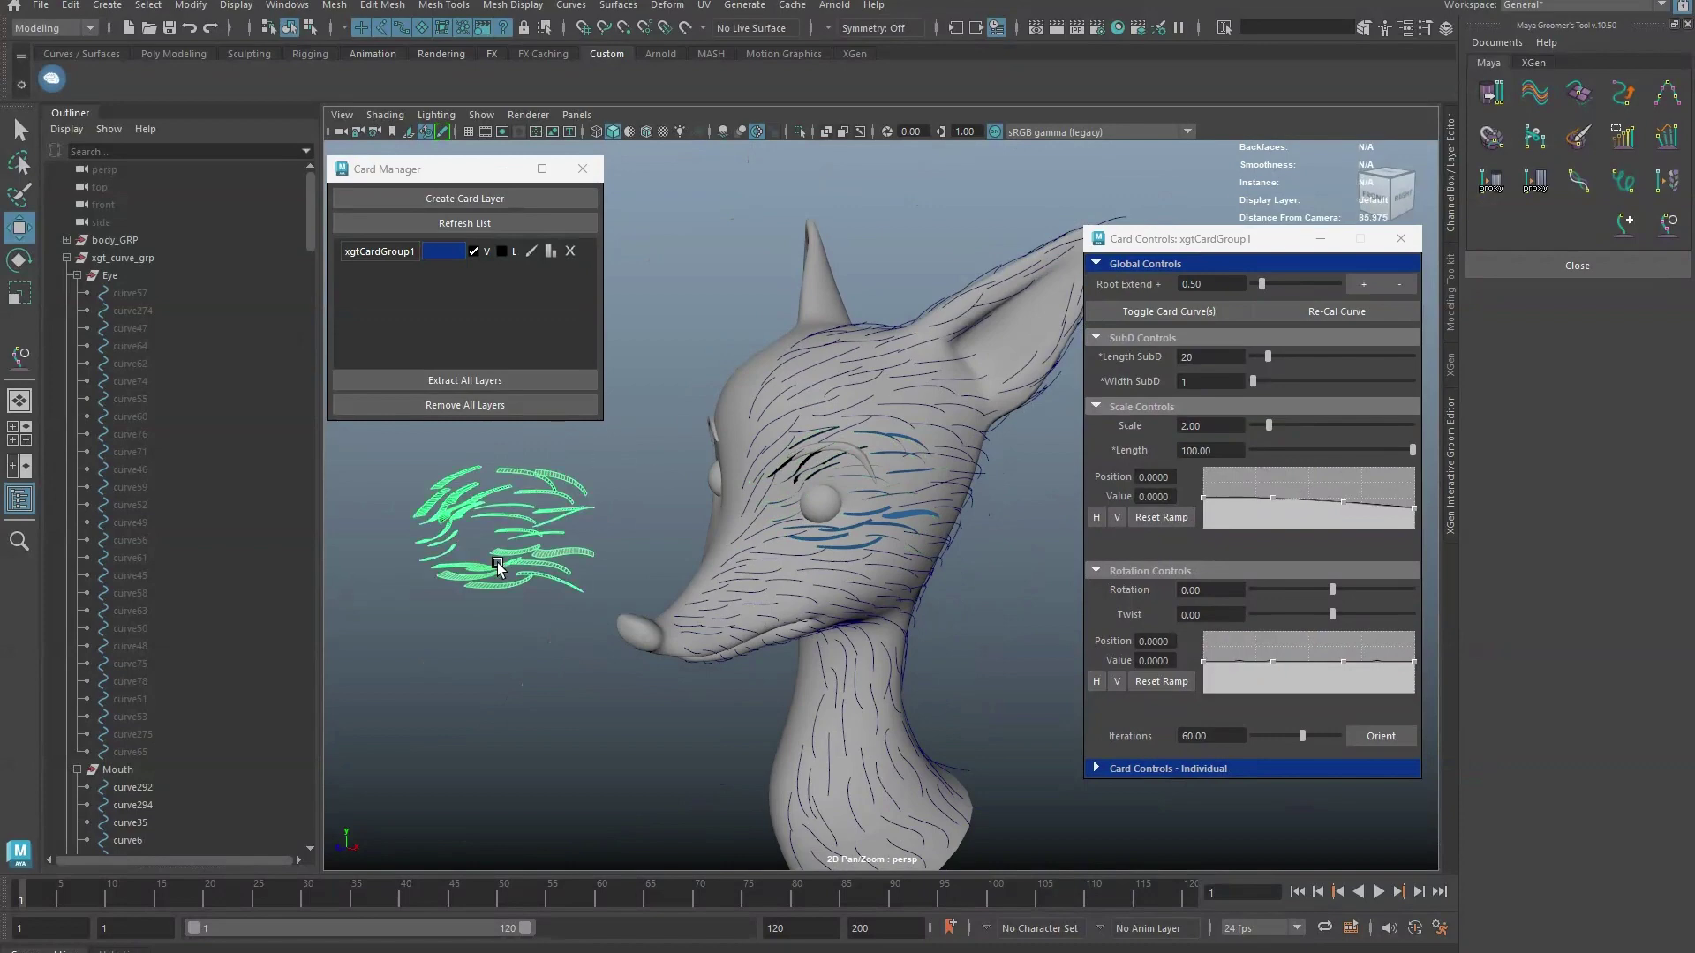
key("Delete")
Try extending the roots of the eye cards twice by 0.50, and retract them by the same amount.
middle_click_drag(905, 435, 881, 445, "alt")
right_click_drag(881, 445, 913, 479, "alt")
left_click_drag(913, 478, 932, 447, "alt")
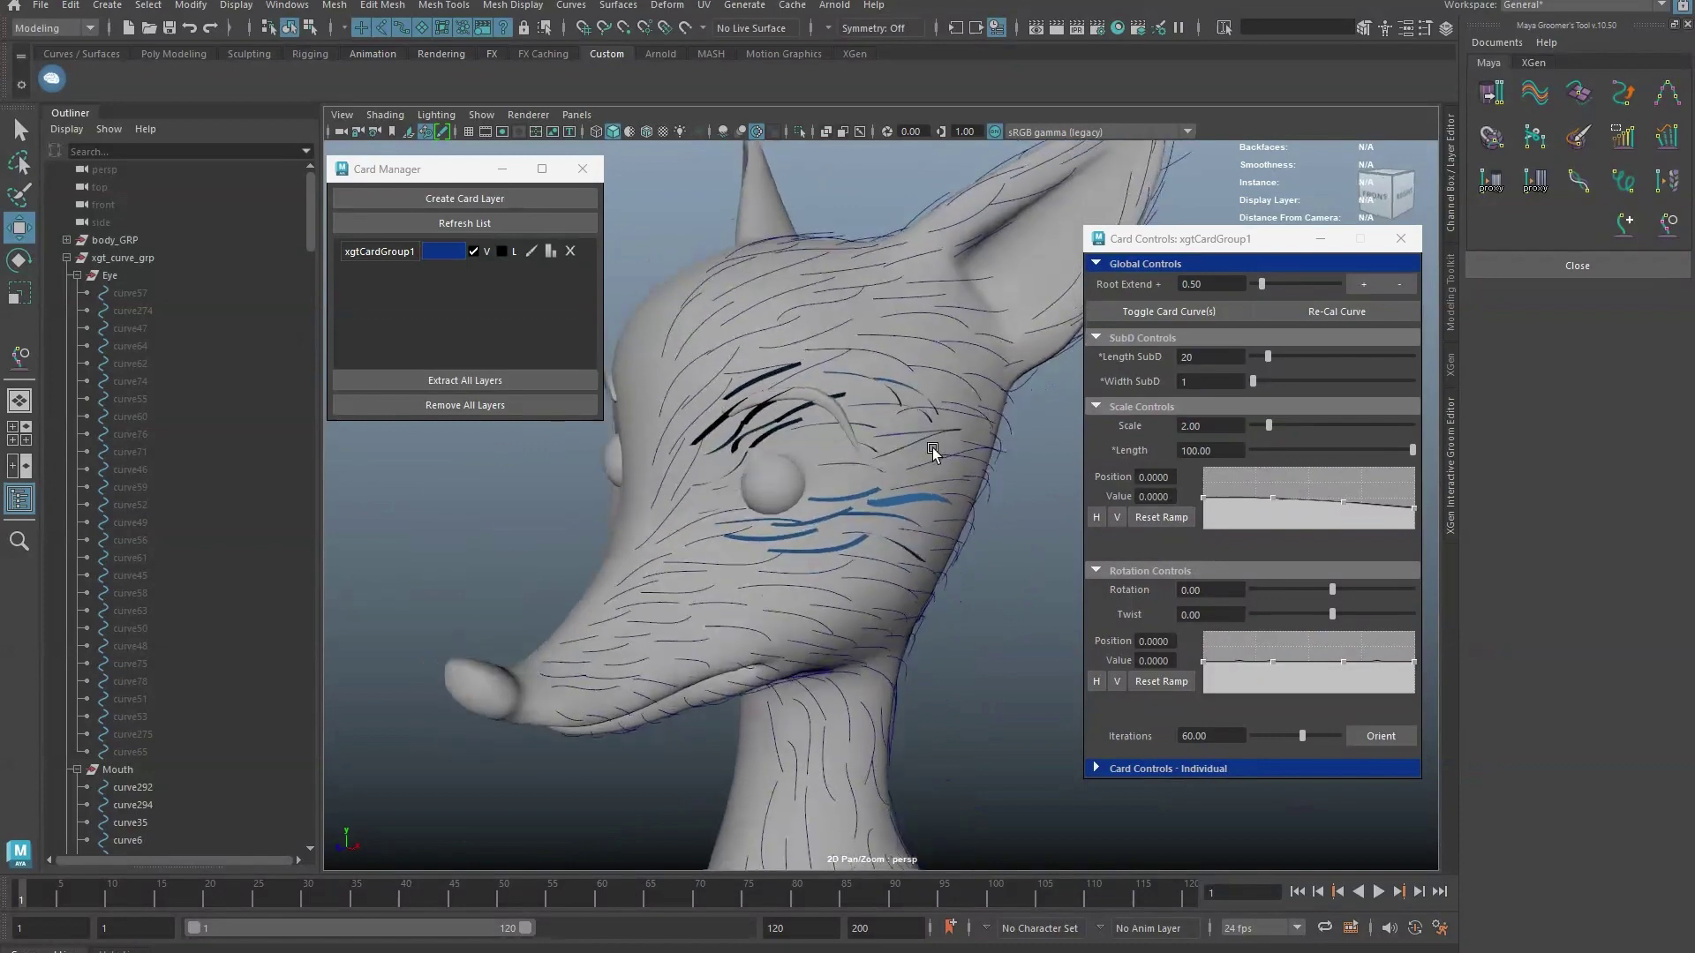
right_click_drag(932, 448, 981, 459, "alt")
left_click_drag(981, 458, 1015, 494, "alt")
left_click(1357, 285)
left_click(1356, 285)
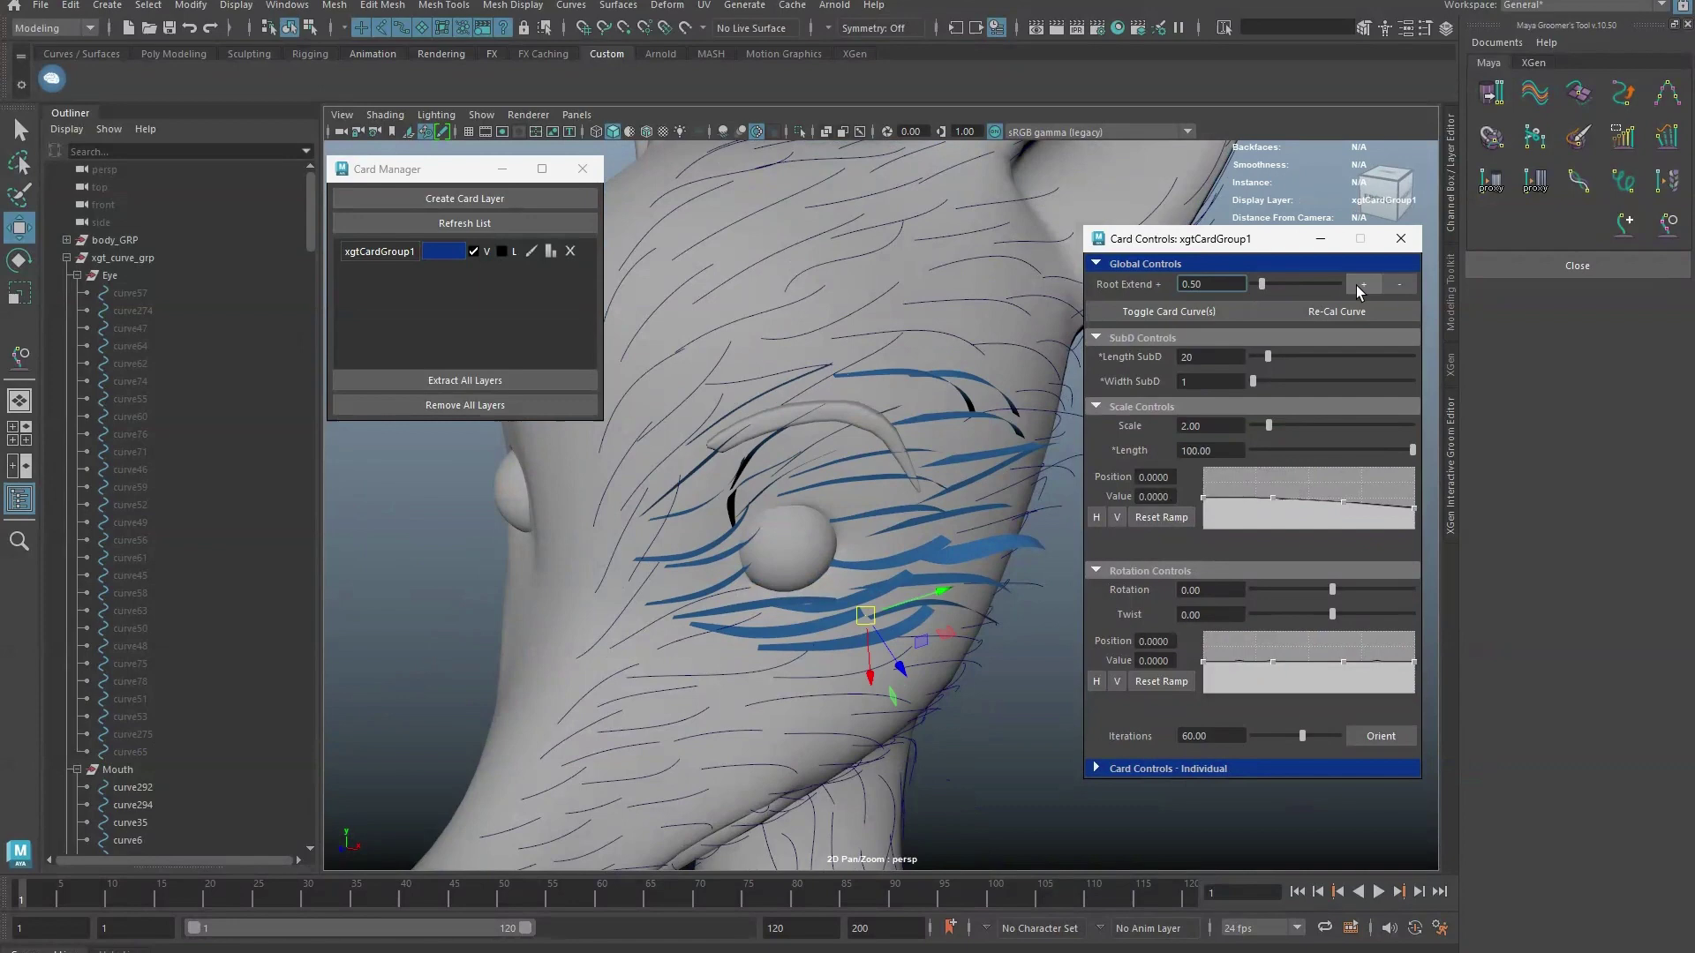
left_click(1391, 285)
left_click(1391, 285)
Toggle on the eye layer's card curves with their control points and return to object selection mode.
left_click(1196, 313)
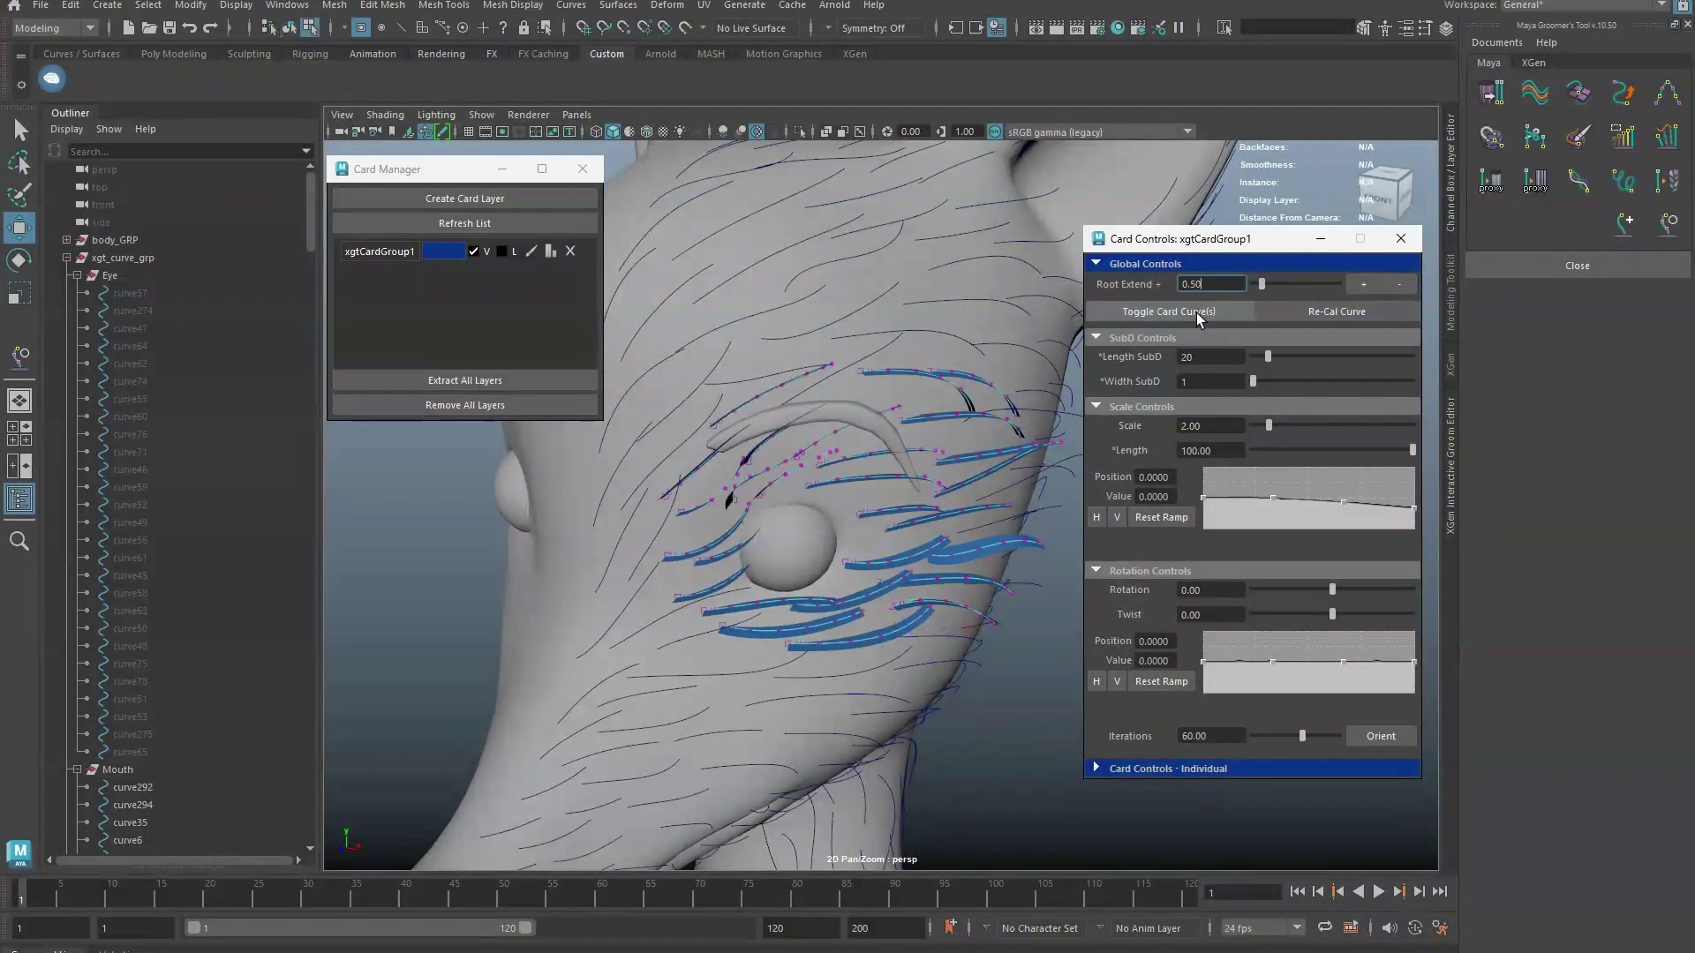
left_click_drag(964, 422, 914, 408, "alt")
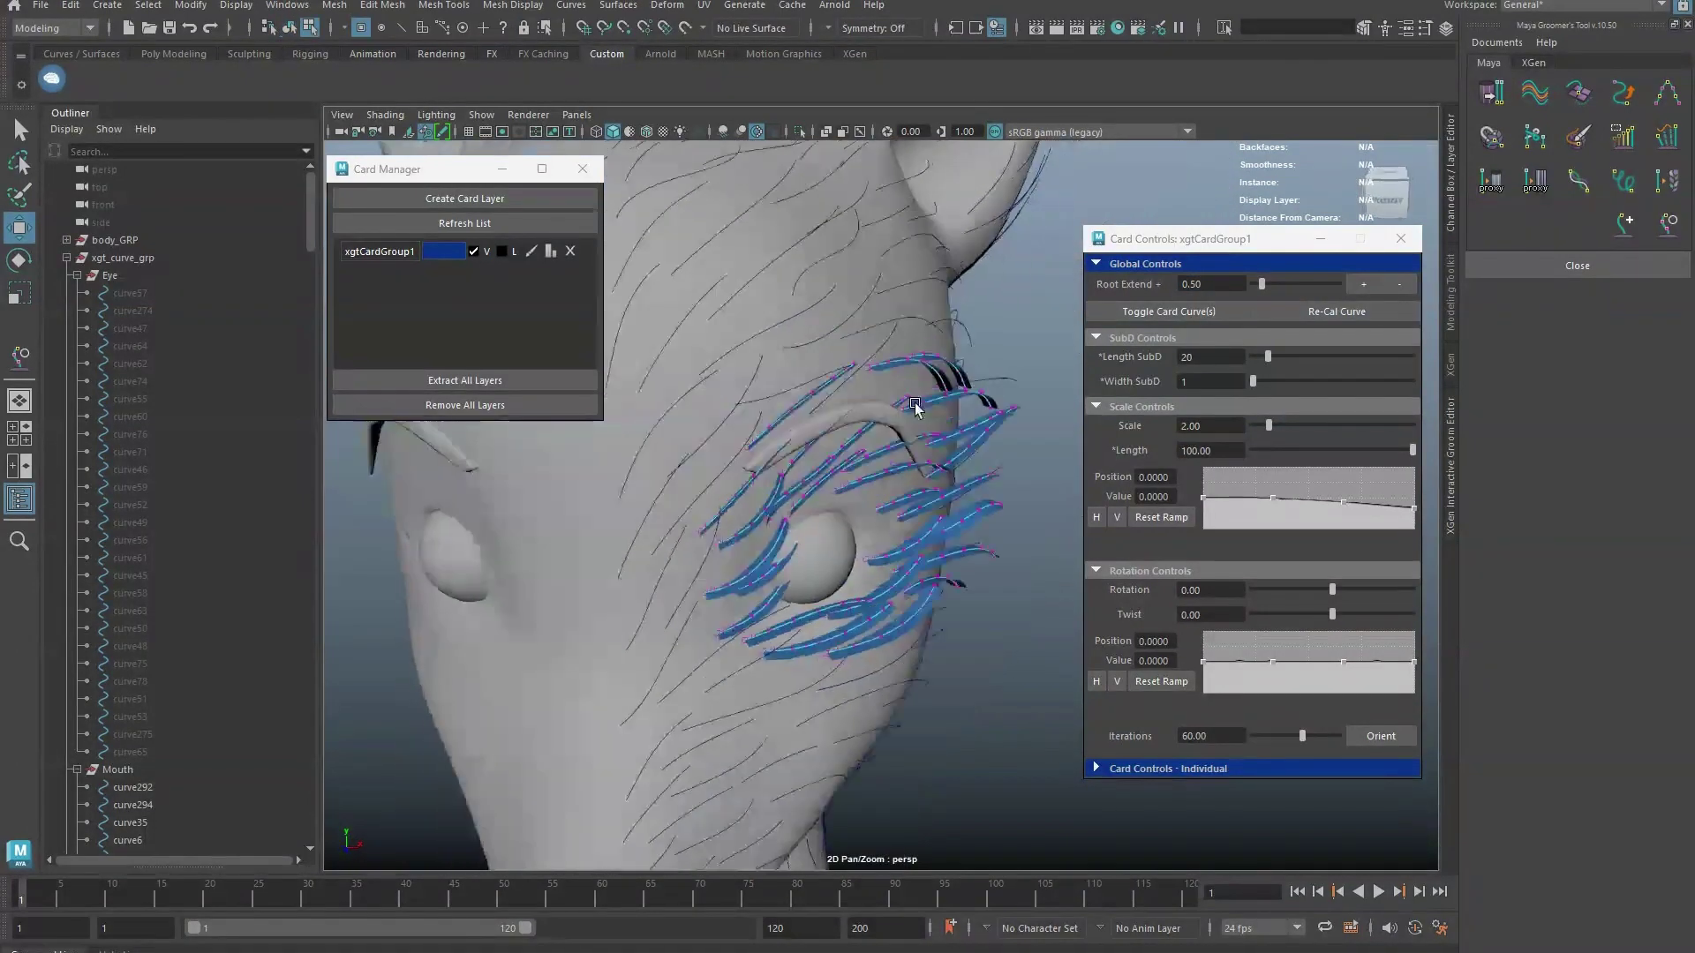
left_click(289, 29)
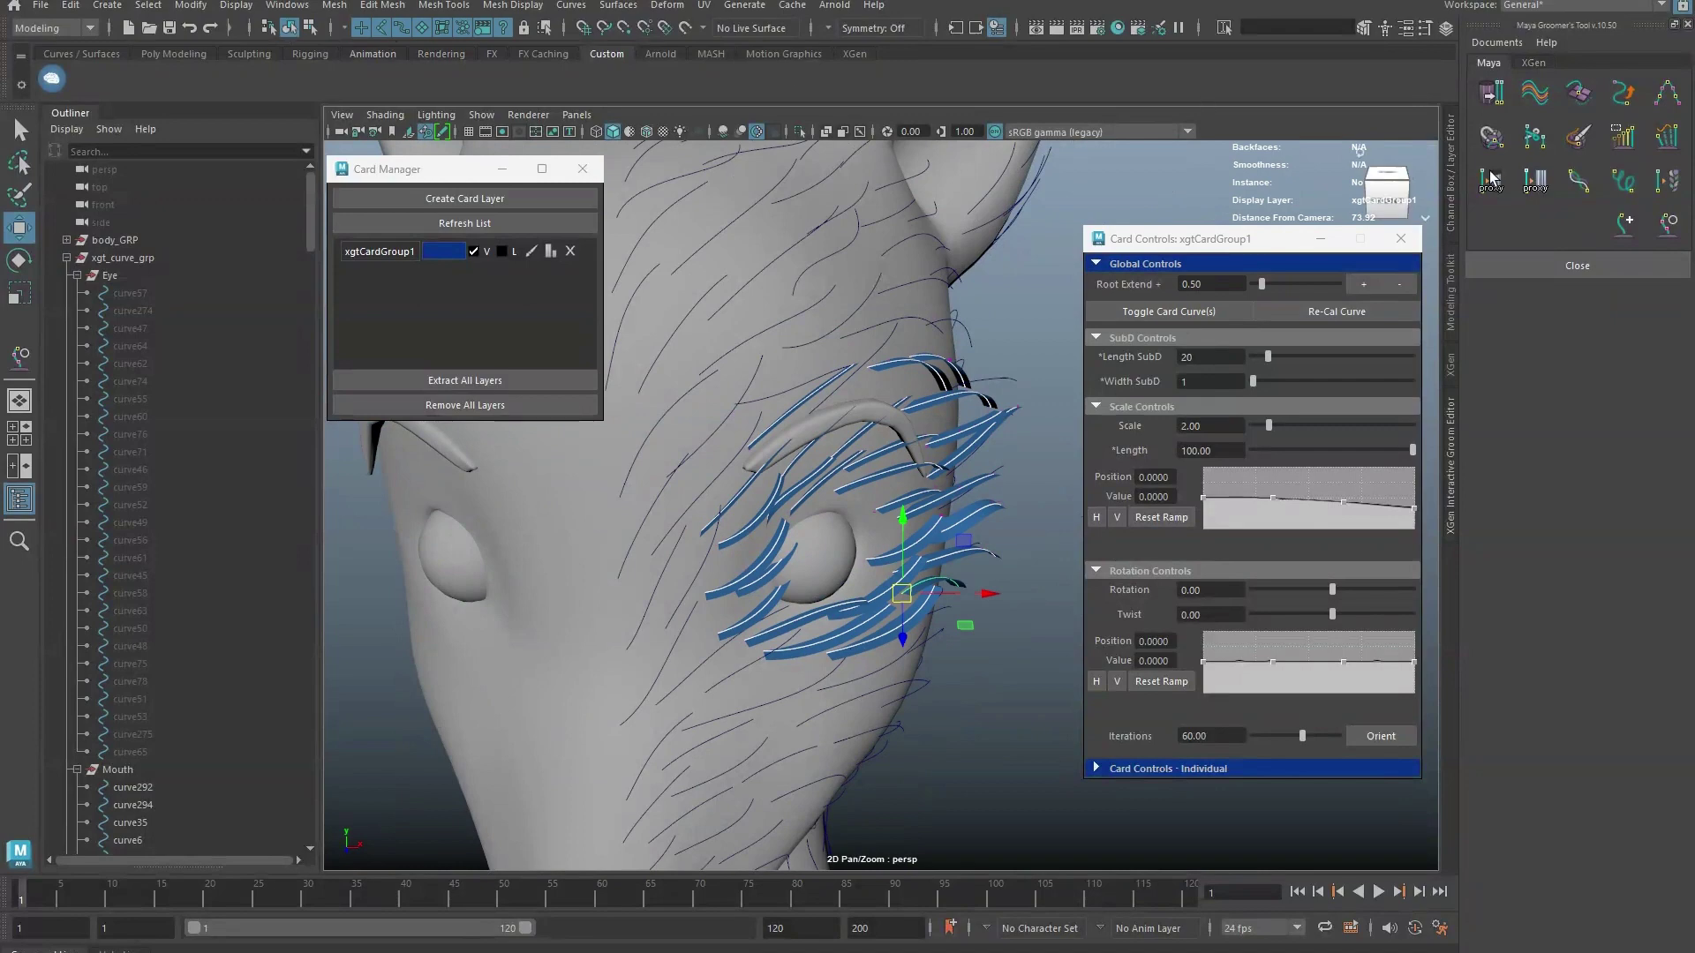
Sculpt the card curves beside the eye upward with Maya Curve Sculpt, keeping Lock Length and Lock Root enabled.
left_click(1665, 221)
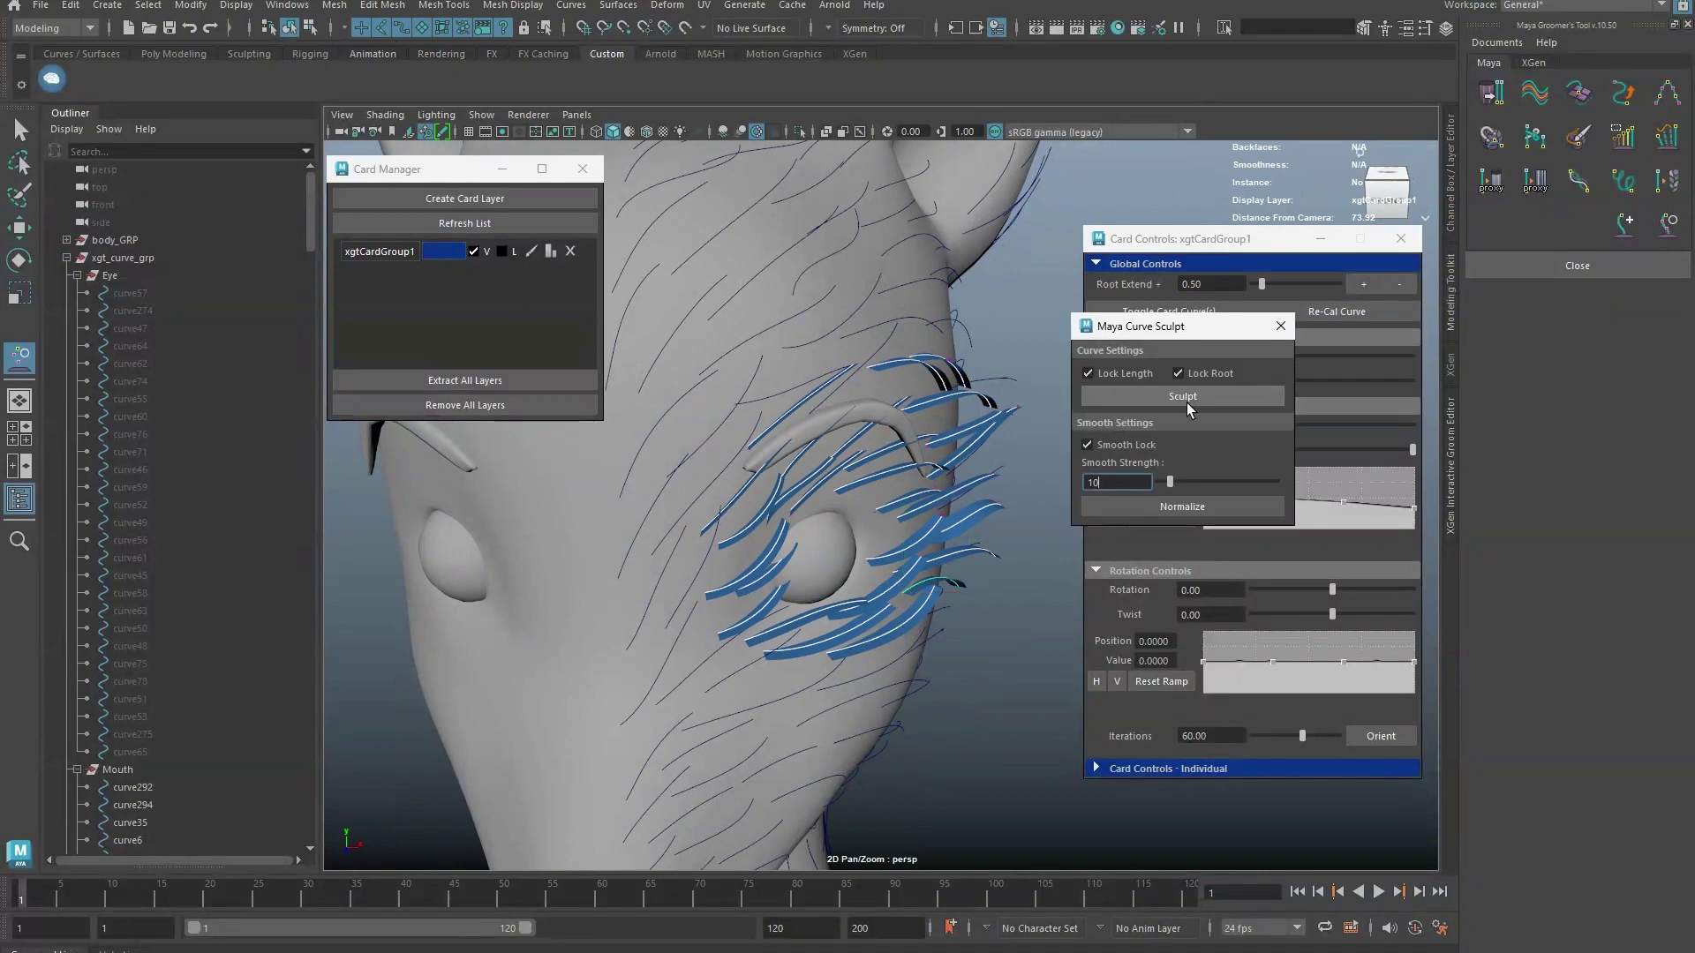
middle_click_drag(877, 509, 907, 508)
left_click_drag(1028, 446, 1036, 371)
left_click_drag(1023, 574, 1035, 535)
key("b")
left_click(1280, 327)
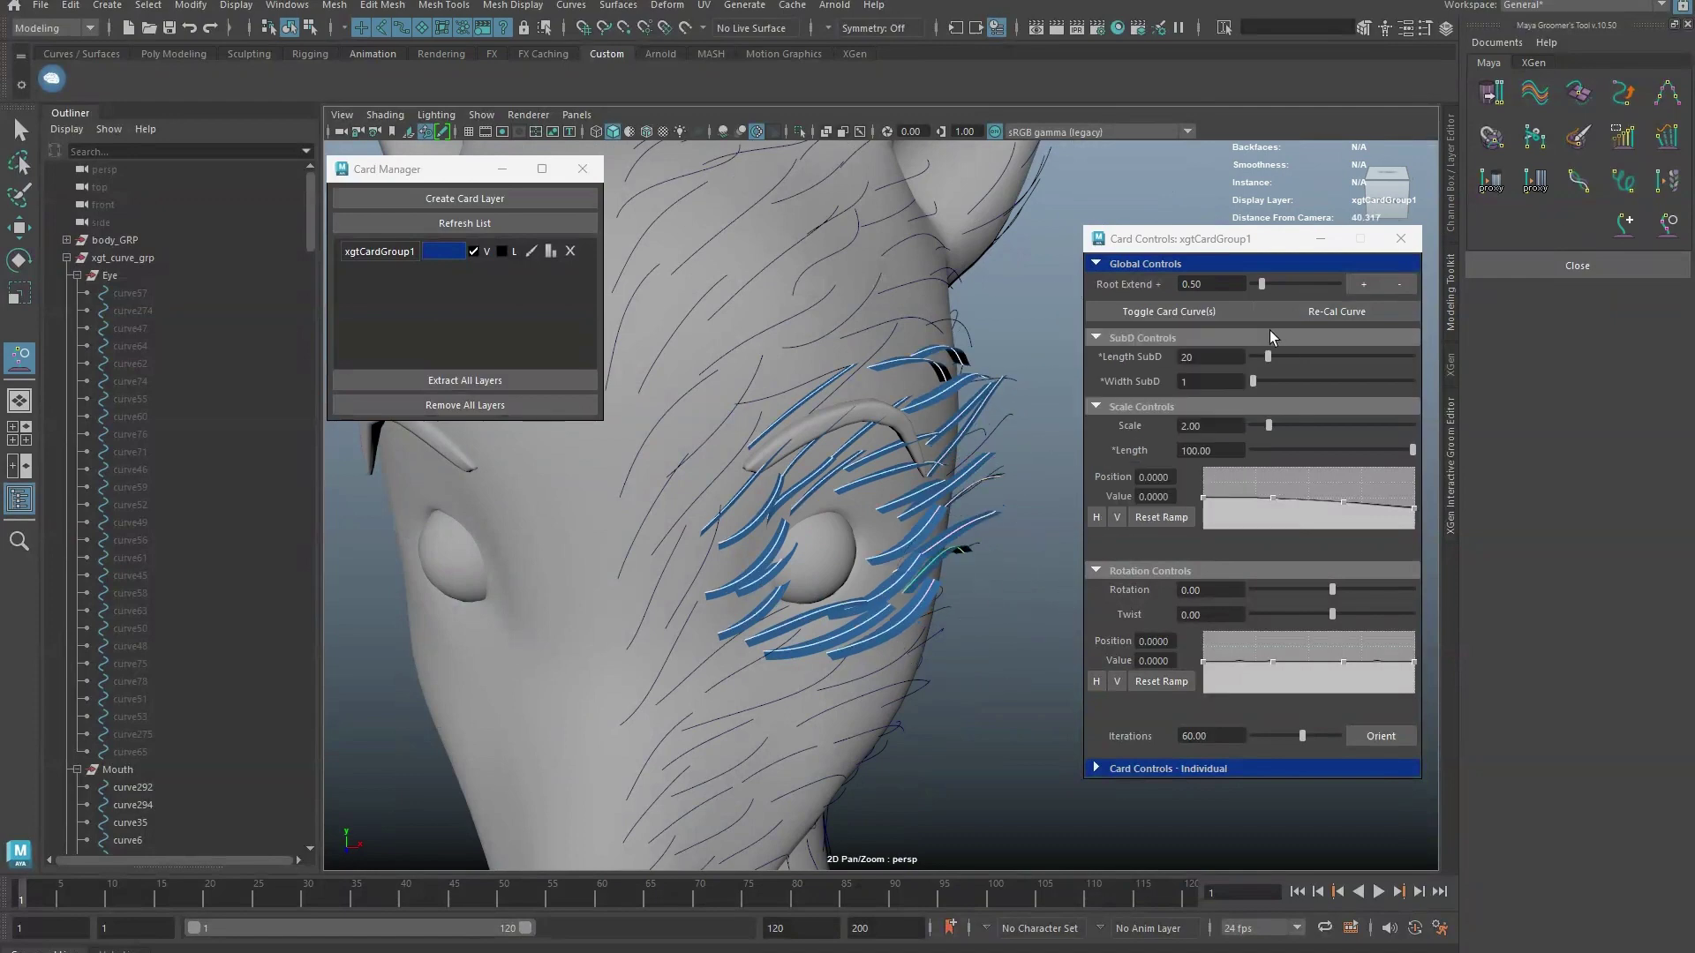
Pull control vertices of one card's curve at the outer edge of the eye downward and recalculate the curve.
left_click_drag(951, 422, 958, 422, "alt")
key("w")
scroll(961, 422, "up", 3)
middle_click_drag(1002, 335, 927, 407, "alt")
scroll(969, 296, "up", 4)
scroll(970, 295, "up", 3)
left_click(961, 309)
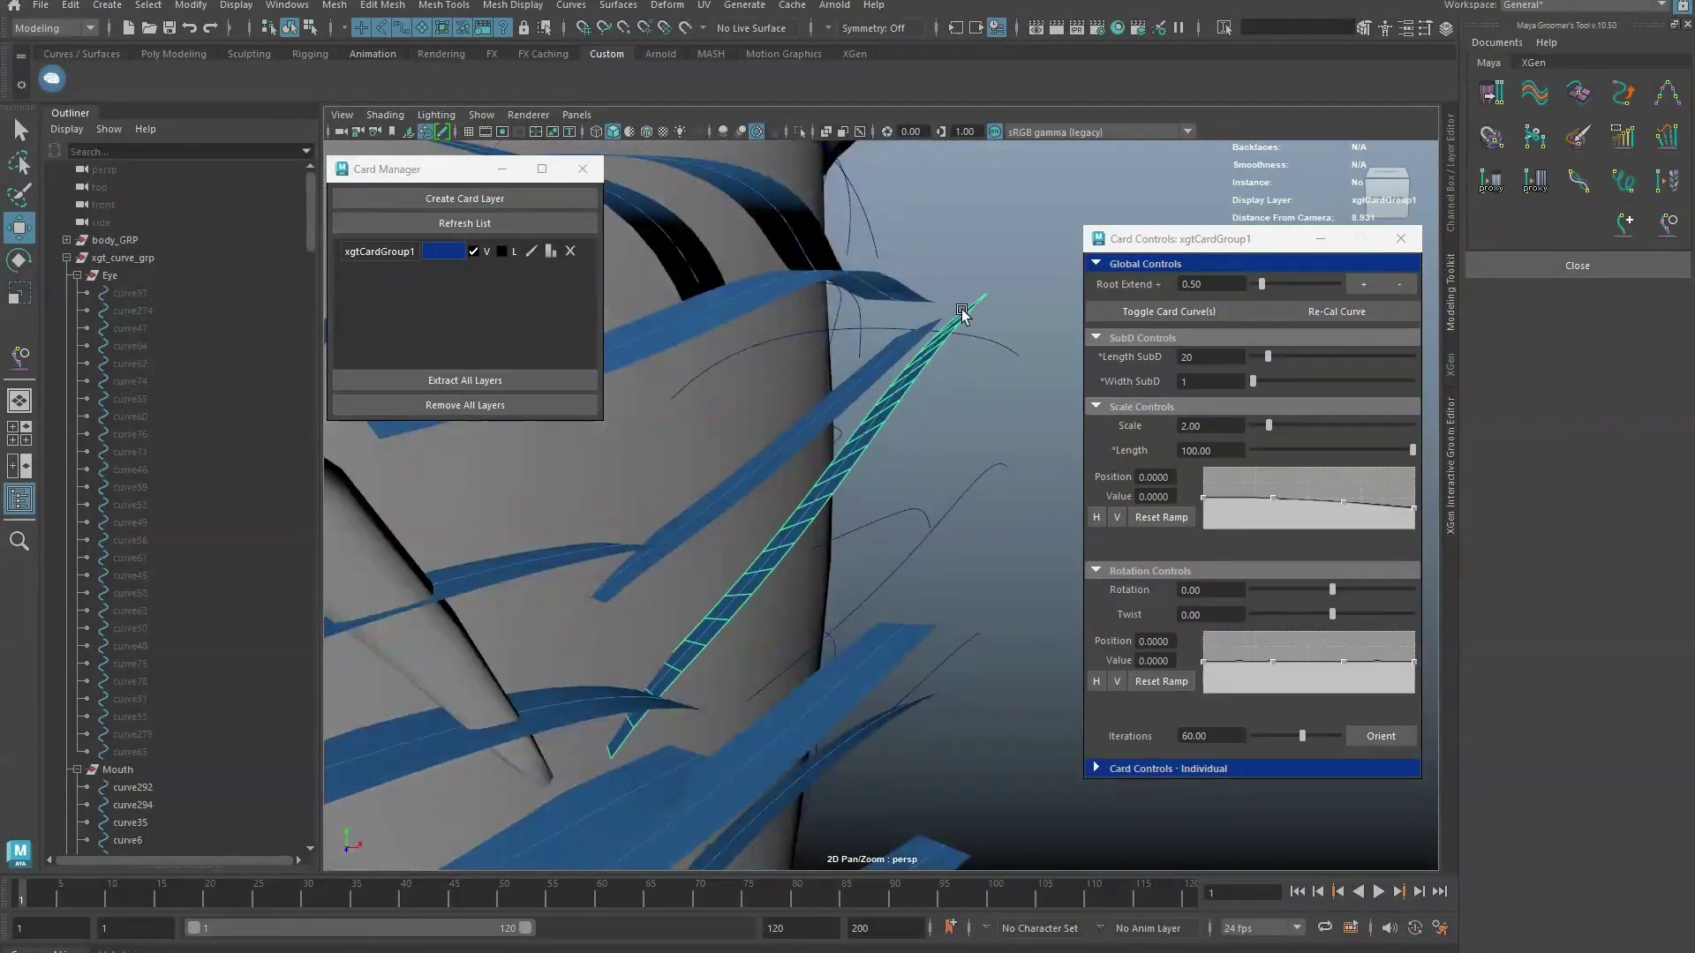
scroll(950, 363, "up", 2)
left_click(914, 451)
left_click_drag(922, 441, 955, 426, "alt")
right_click_drag(955, 426, 909, 415)
left_click_drag(904, 382, 968, 539)
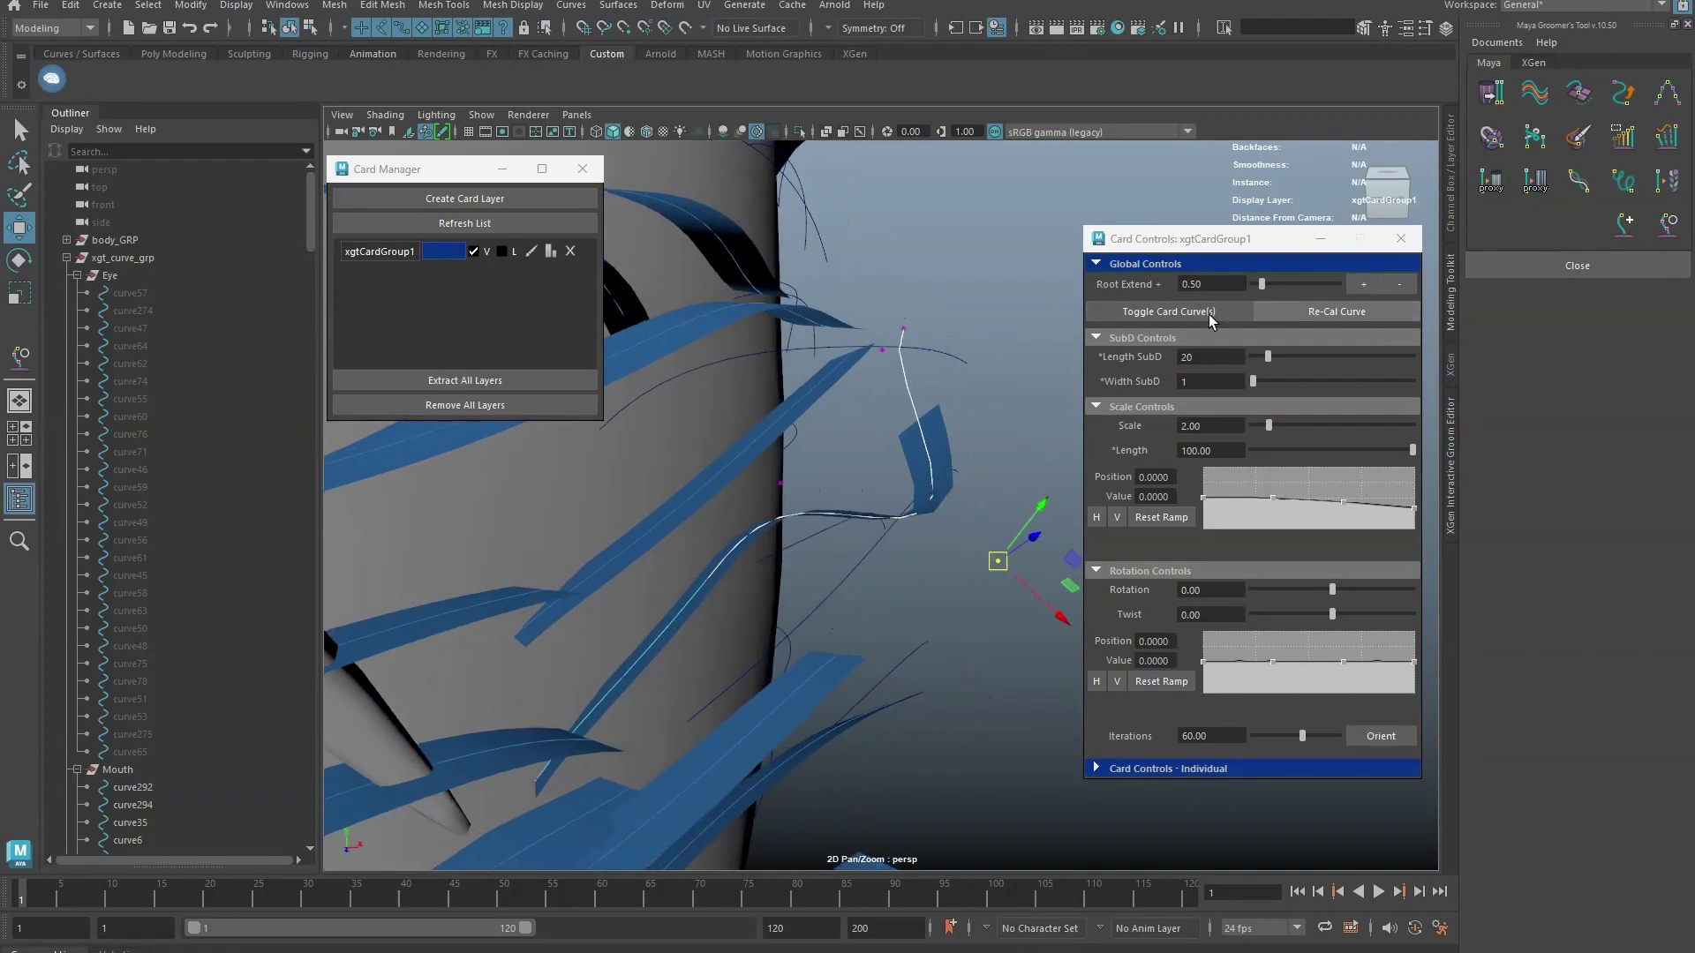
left_click(1342, 312)
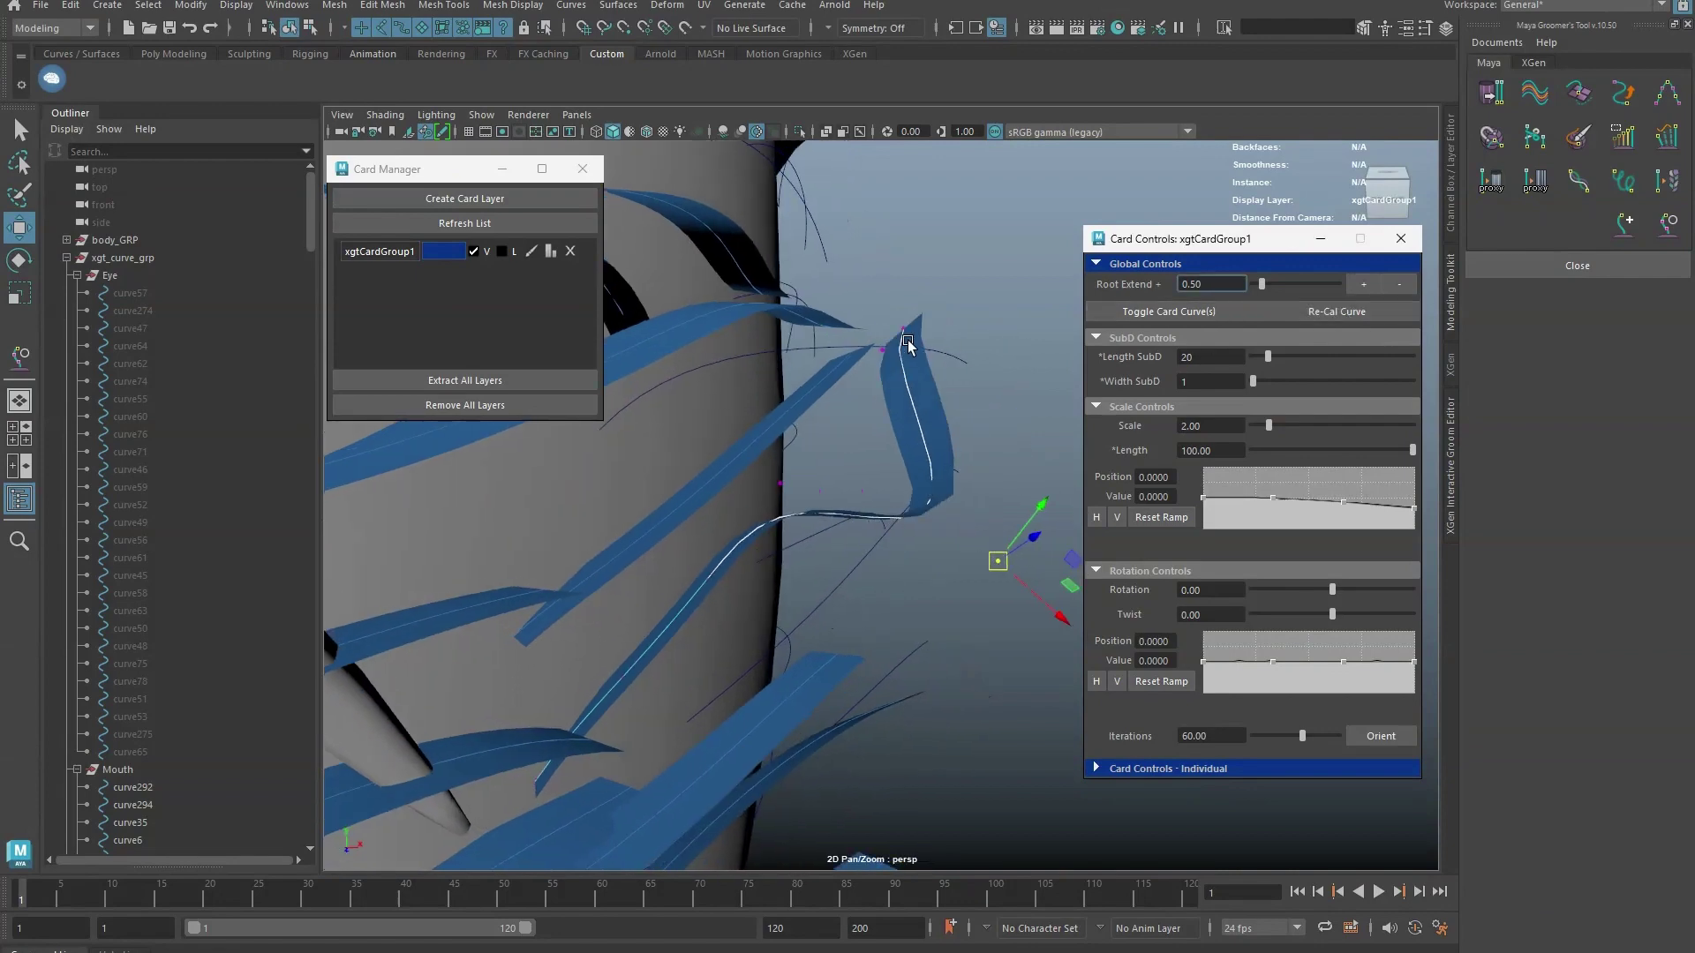
Move more control vertices of the same card curve away from the head and recalculate the curve again.
left_click_drag(954, 531, 861, 517, "alt")
left_click_drag(853, 469, 795, 524)
left_click_drag(828, 484, 951, 648)
left_click(1326, 313)
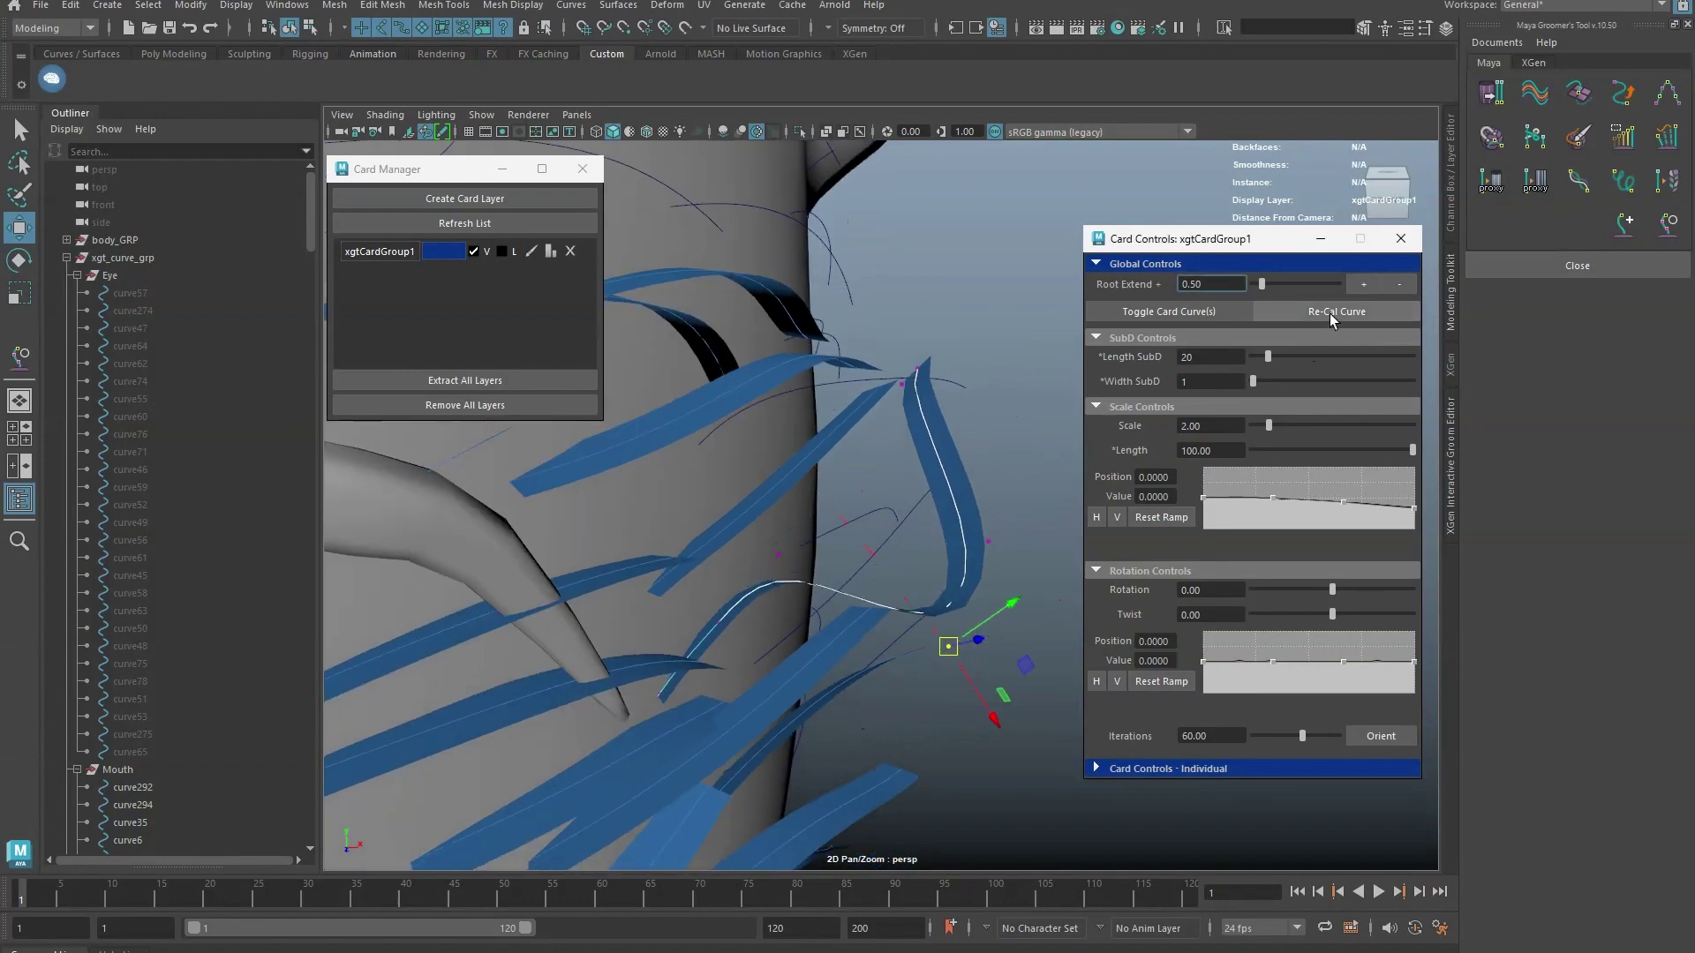
Undo the control vertex edits on the single card curve.
left_click_drag(953, 388, 843, 422, "alt")
key("ctrl+z")
key("ctrl+z")
key("ctrl+z")
key("ctrl+z")
key("ctrl+z")
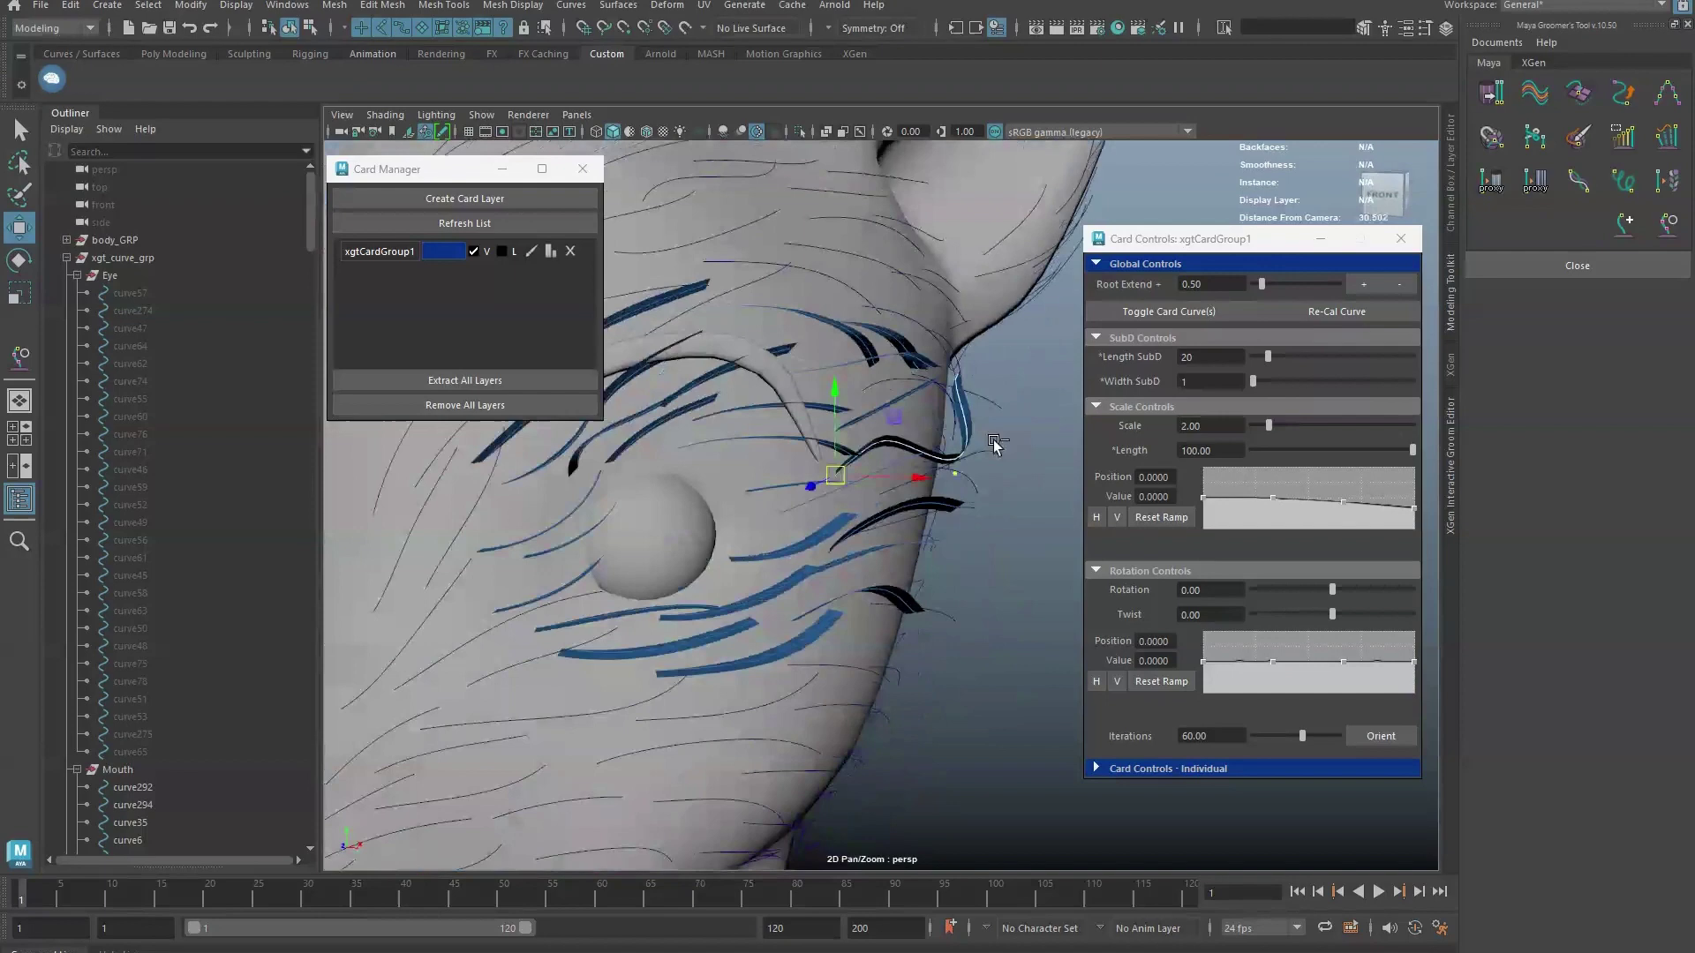
Set the eye cards' Length SubD to 18, Width SubD to 3 and Scale to 2.69, tapering the scale ramp's end to 0.0286.
mouse_move(957, 446)
left_mouse_down("alt")
mouse_move(943, 390)
mouse_move(980, 425)
left_mouse_up("alt")
left_click_drag(1270, 354, 1273, 427)
left_click_drag(1410, 450, 1418, 522)
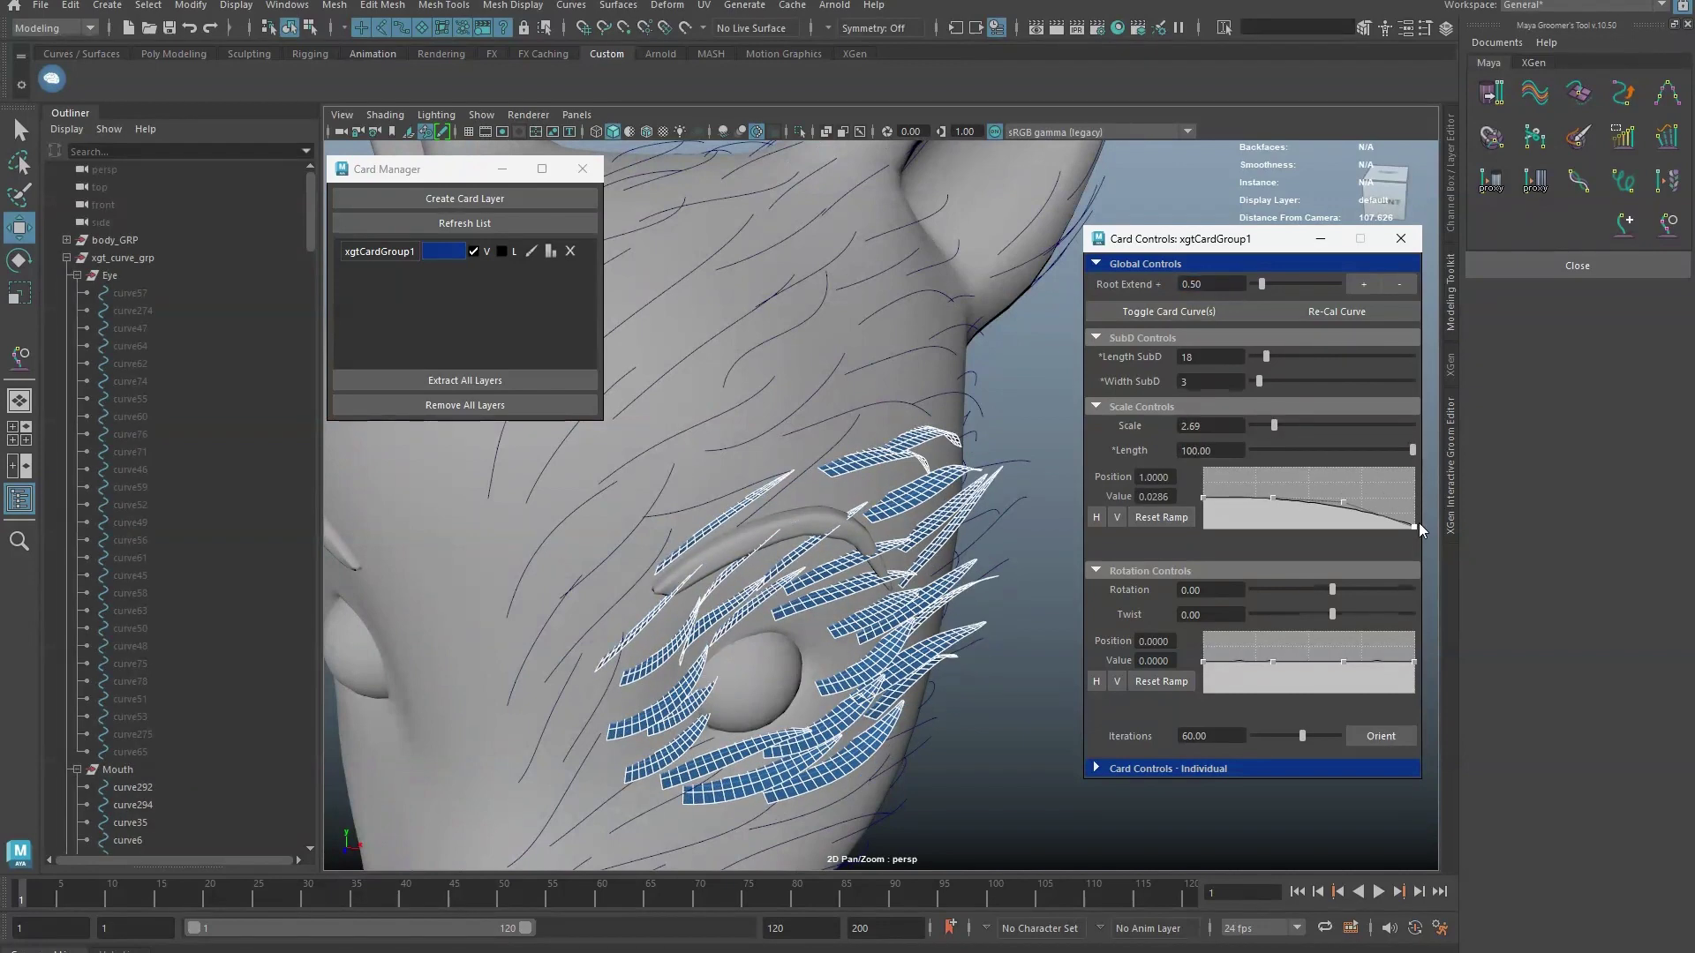
Try a scale ramp with a raised second point and an end value of 0.2714, and reset the ramp.
left_click_drag(989, 516, 967, 475, "alt")
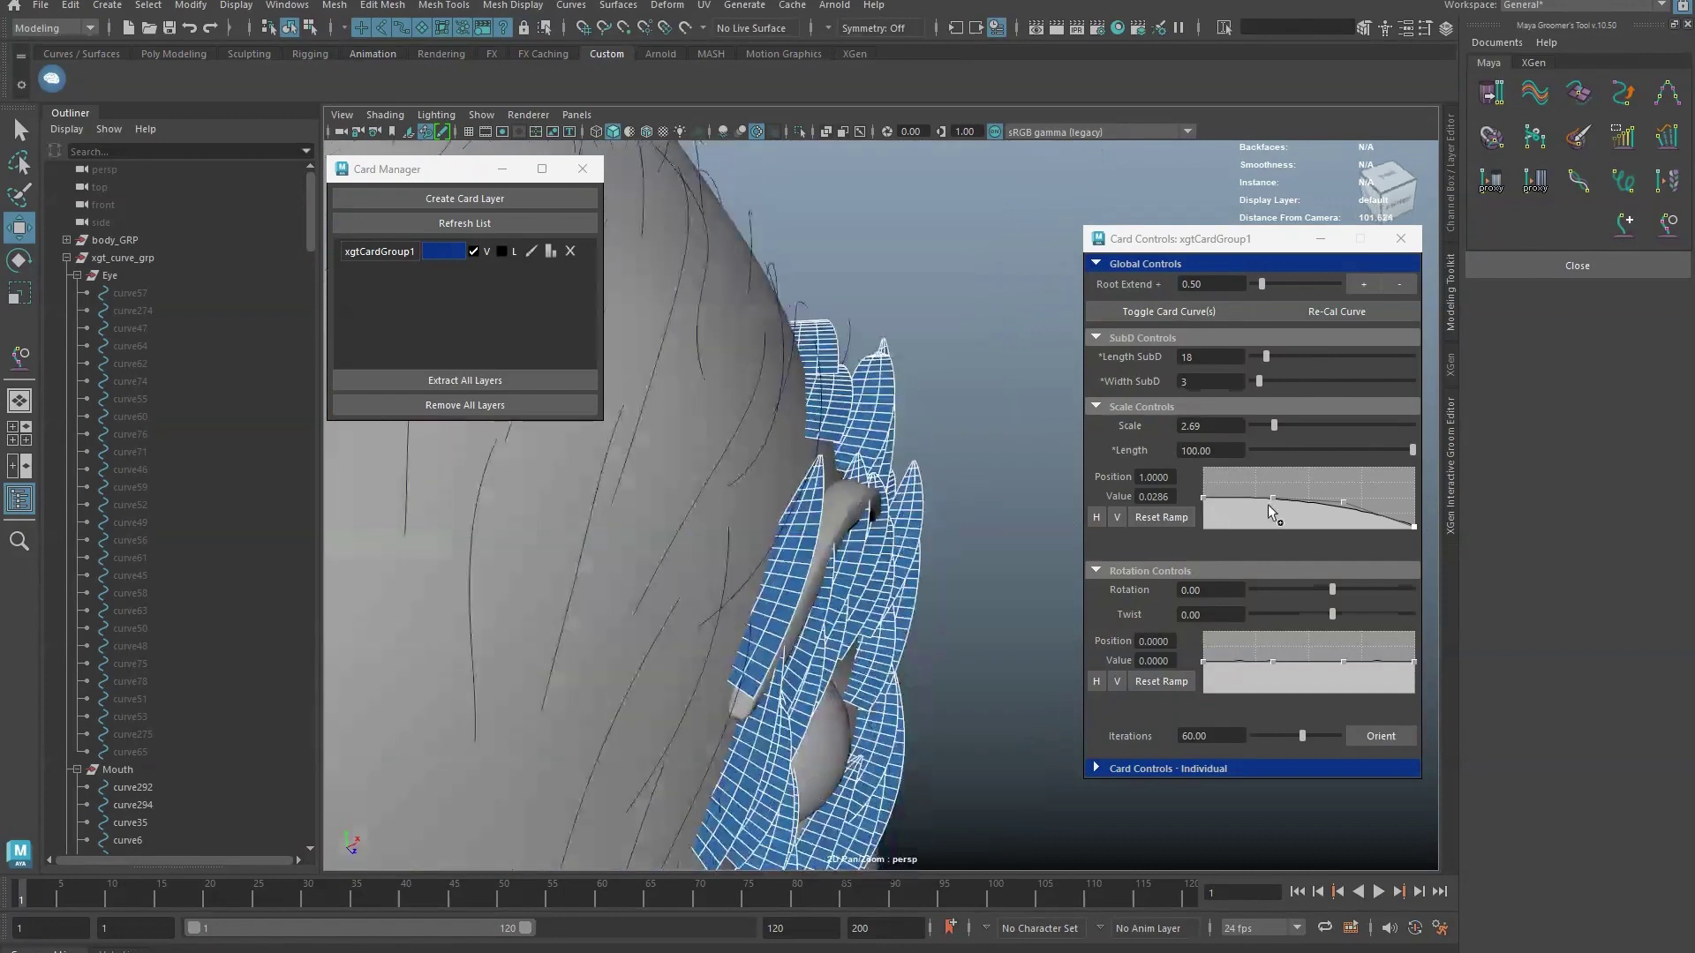
left_click_drag(1272, 500, 1273, 481)
left_click_drag(1414, 527, 1415, 507)
left_click(1163, 514)
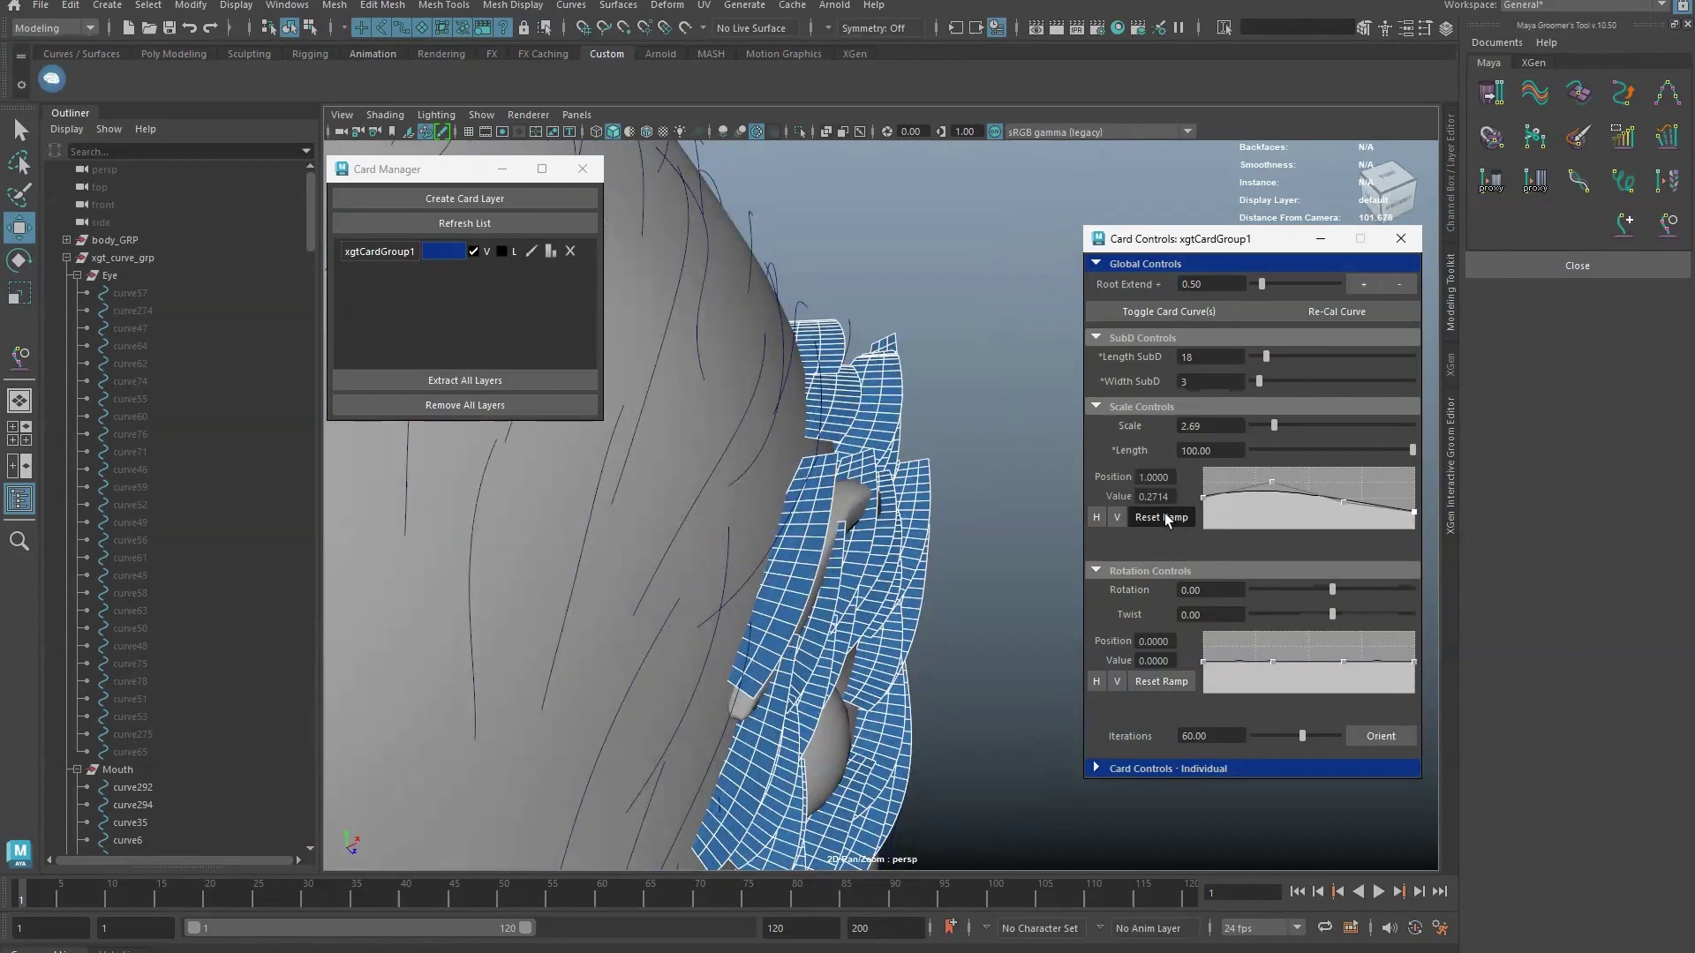
Set the eye cards' Width SubD to 1, Rotation to 6.03 and Twist to 196.65.
left_click_drag(1258, 381, 1253, 383)
left_click_drag(1015, 459, 904, 486, "alt")
mouse_move(1327, 586)
left_mouse_down()
mouse_move(1364, 586)
mouse_move(1315, 585)
mouse_move(1354, 584)
mouse_move(1335, 586)
mouse_move(1338, 615)
left_mouse_up()
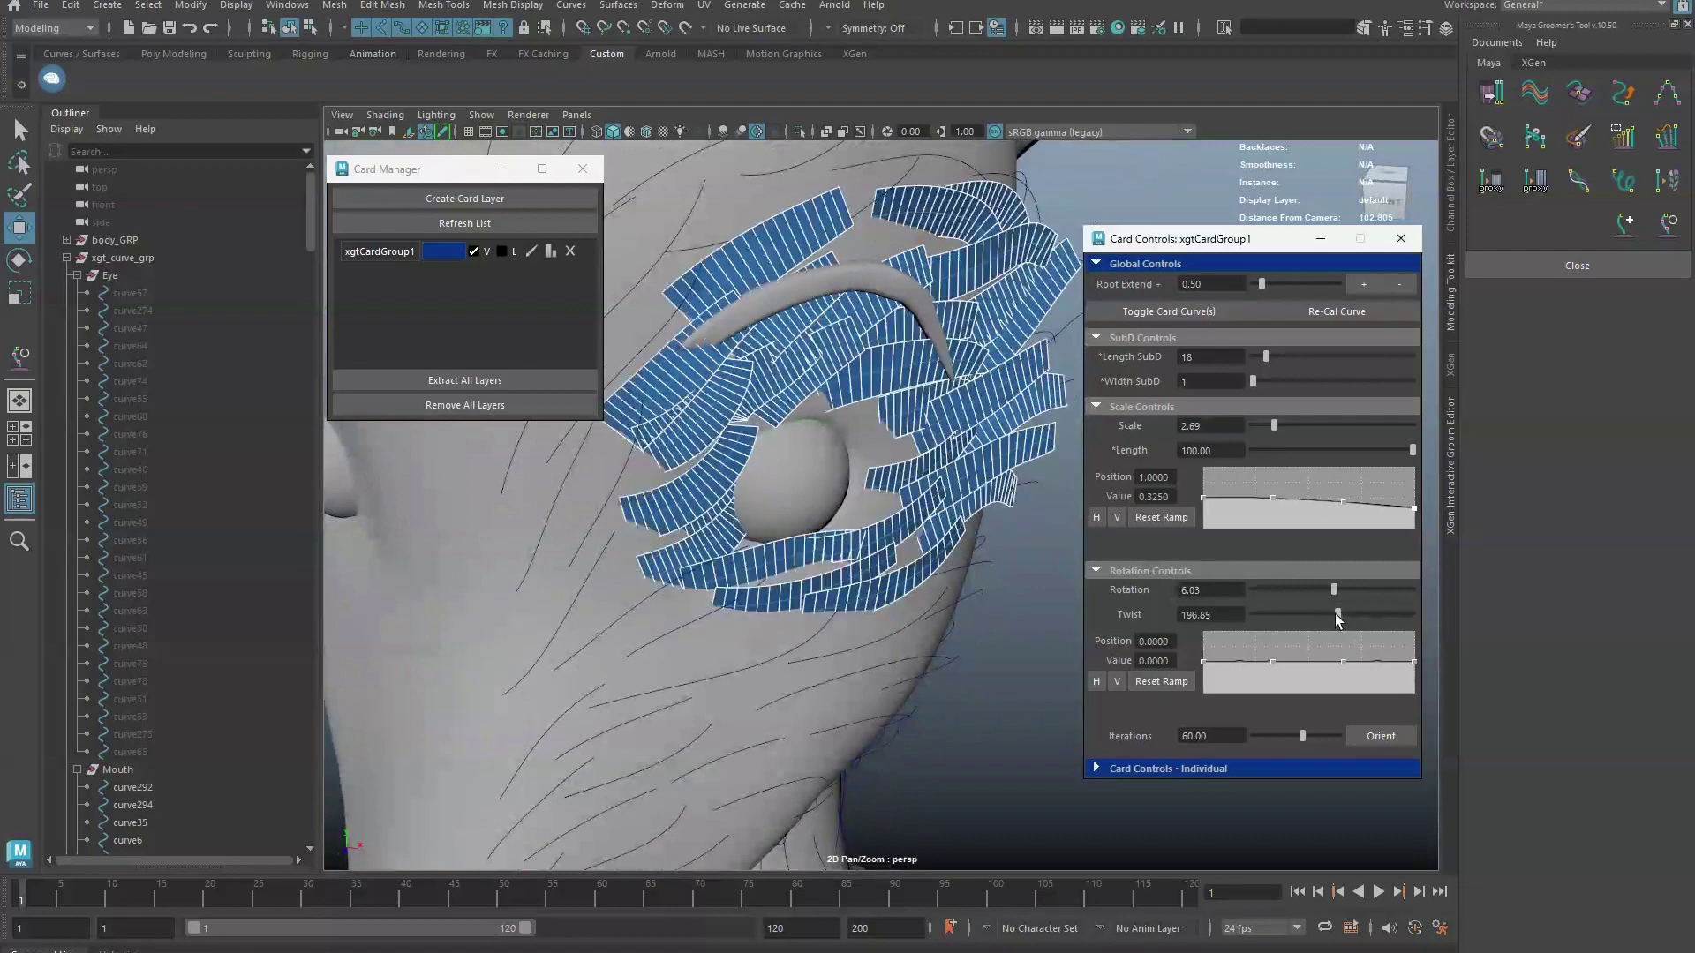
Try a rotation ramp with its start lowered to 0 and its end and the twist adjusted, and reset the ramp.
left_click_drag(1203, 662, 1203, 693)
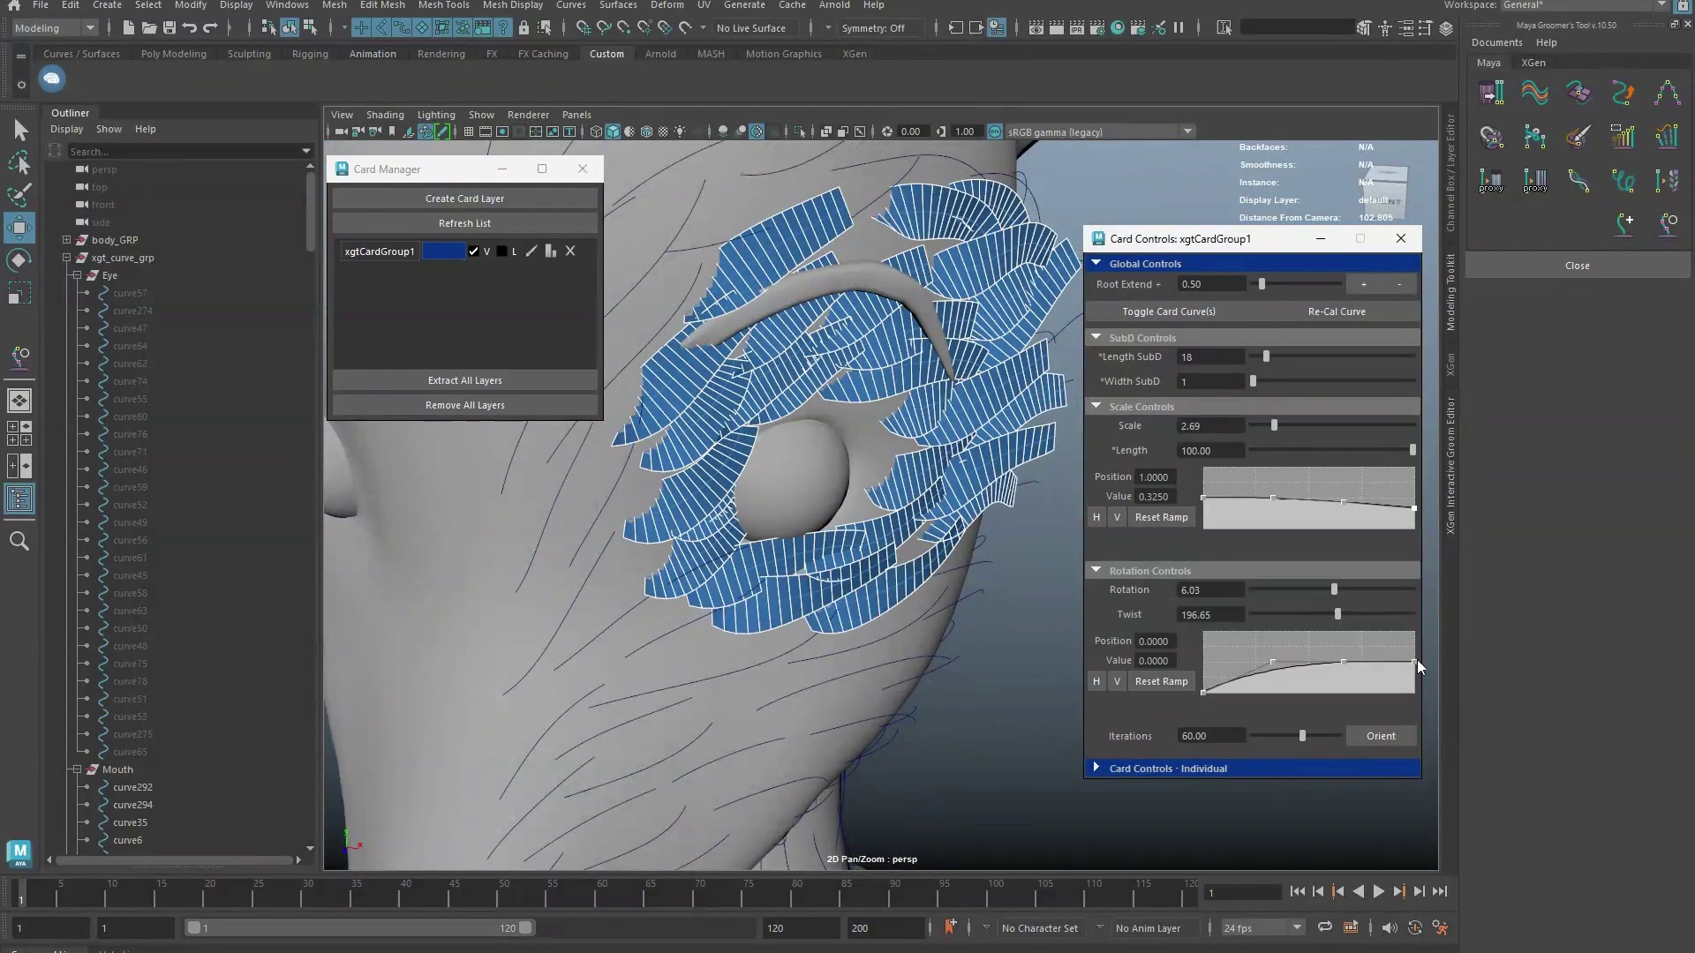
left_click_drag(1415, 661, 1339, 615)
left_click(1162, 682)
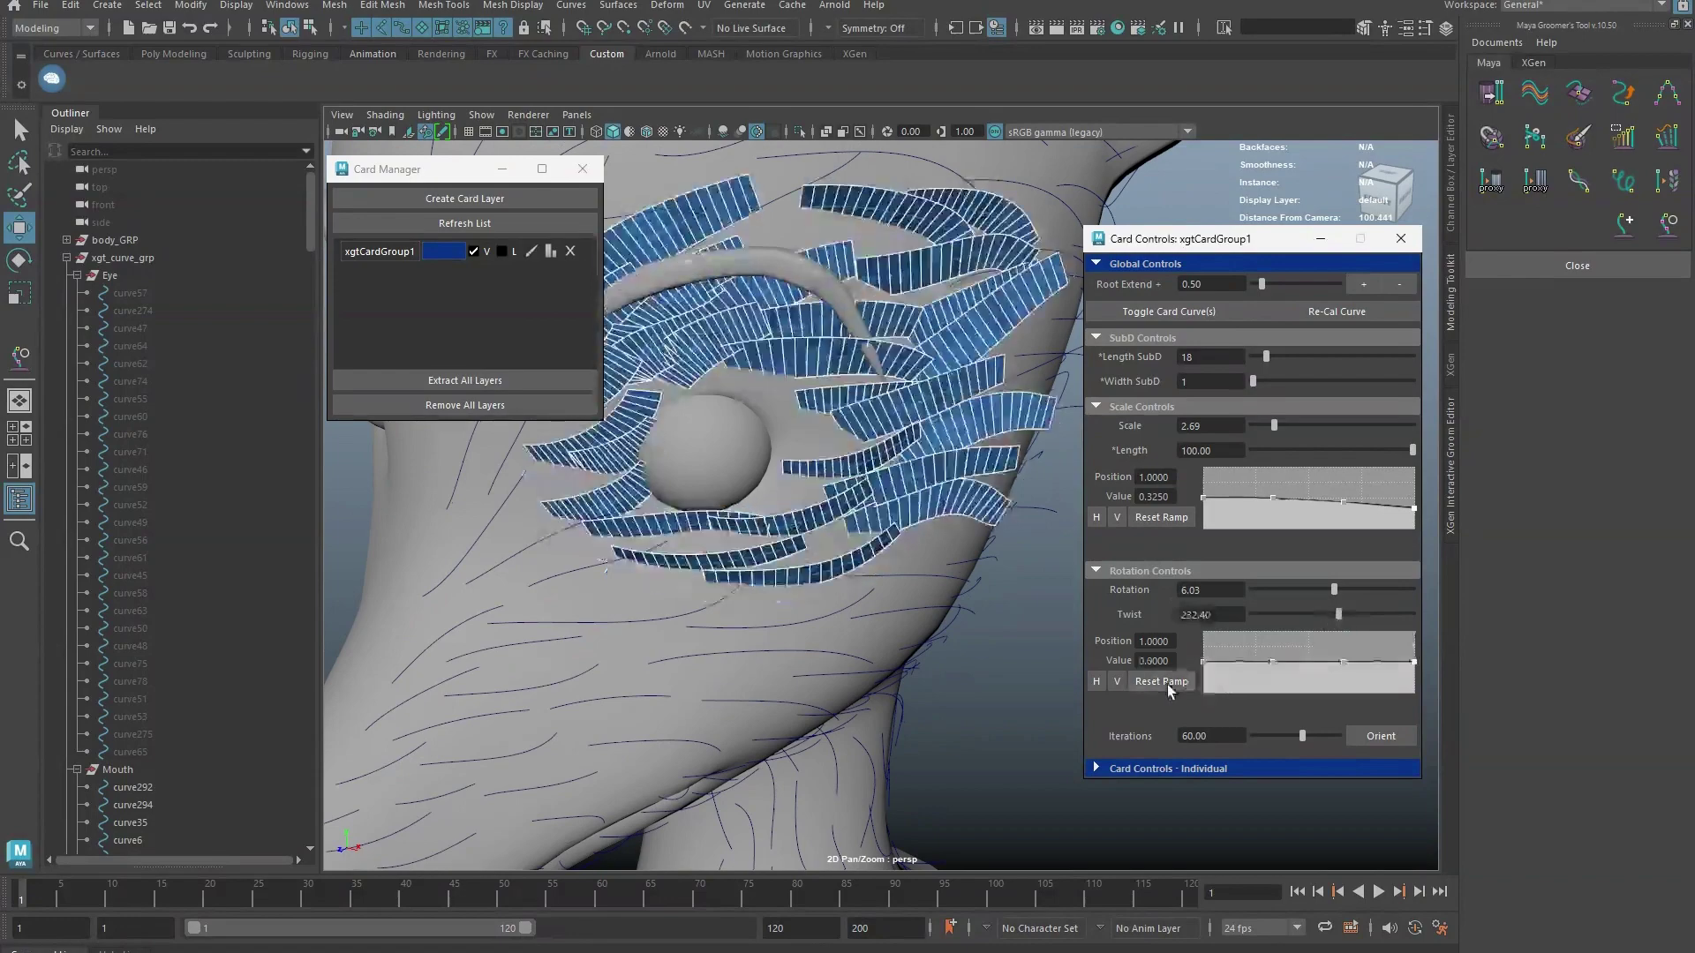
Set the eye cards' Twist to 0.
double_click(1183, 612)
type("0")
key("Return")
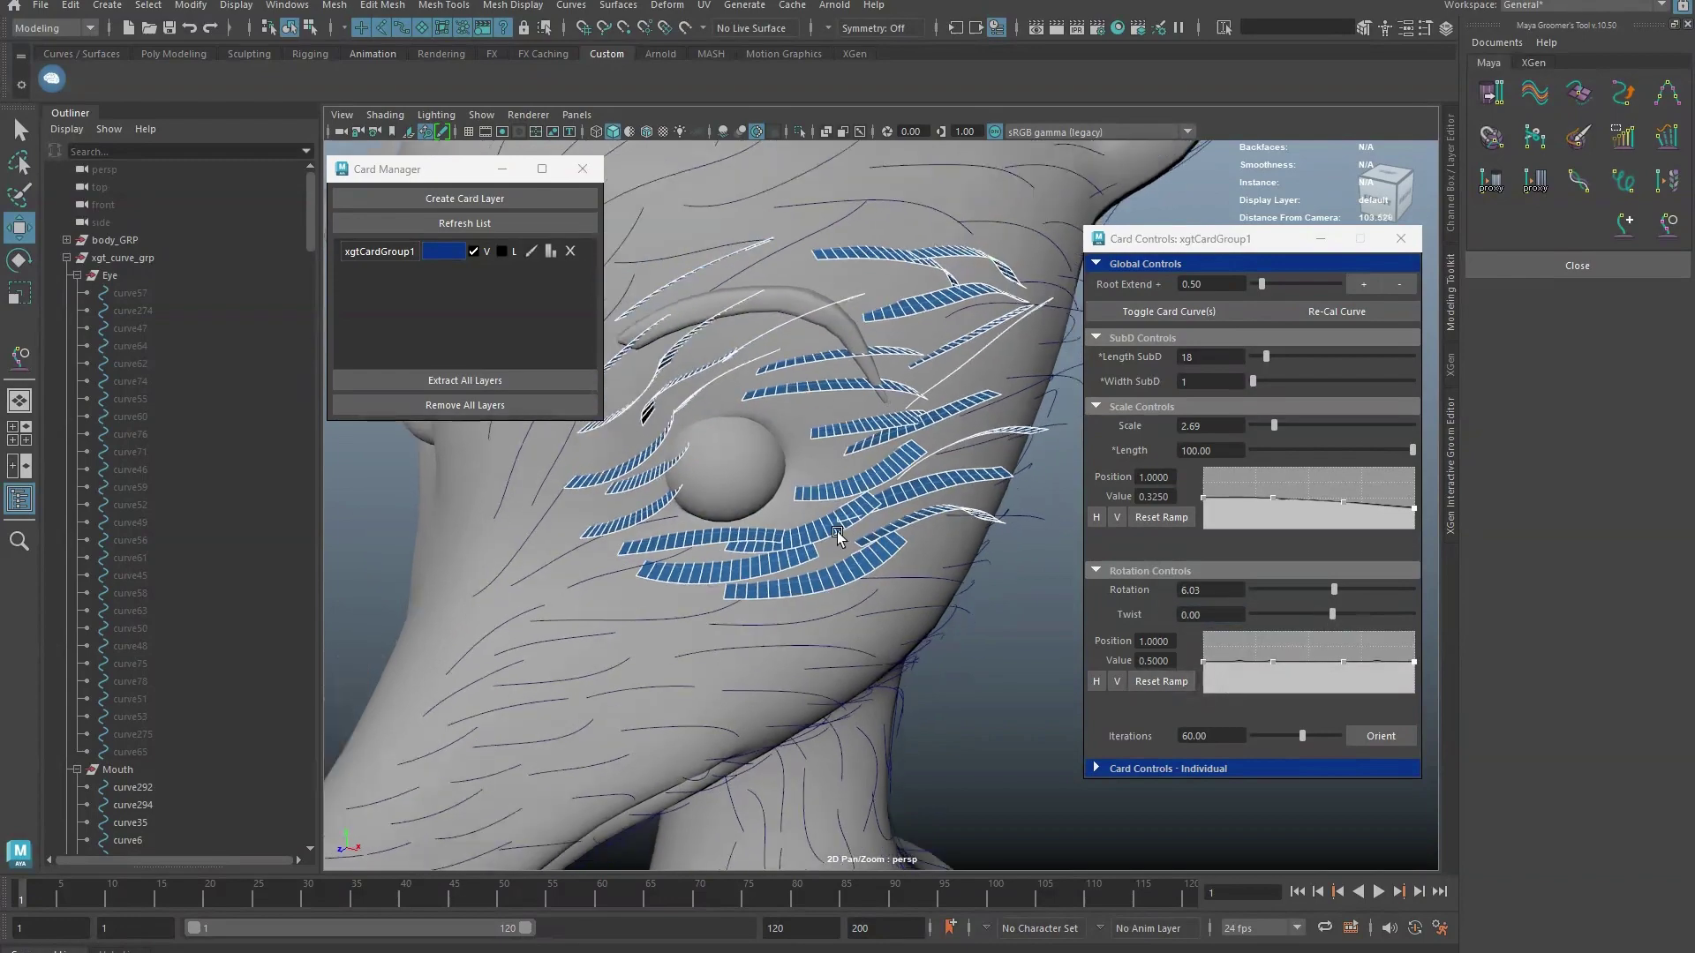
Orient the eye cards to the body mesh using 5 iterations.
mouse_move(837, 533)
left_mouse_down("alt")
mouse_move(866, 529)
mouse_move(786, 509)
mouse_move(858, 536)
left_mouse_up("alt")
left_click(968, 404)
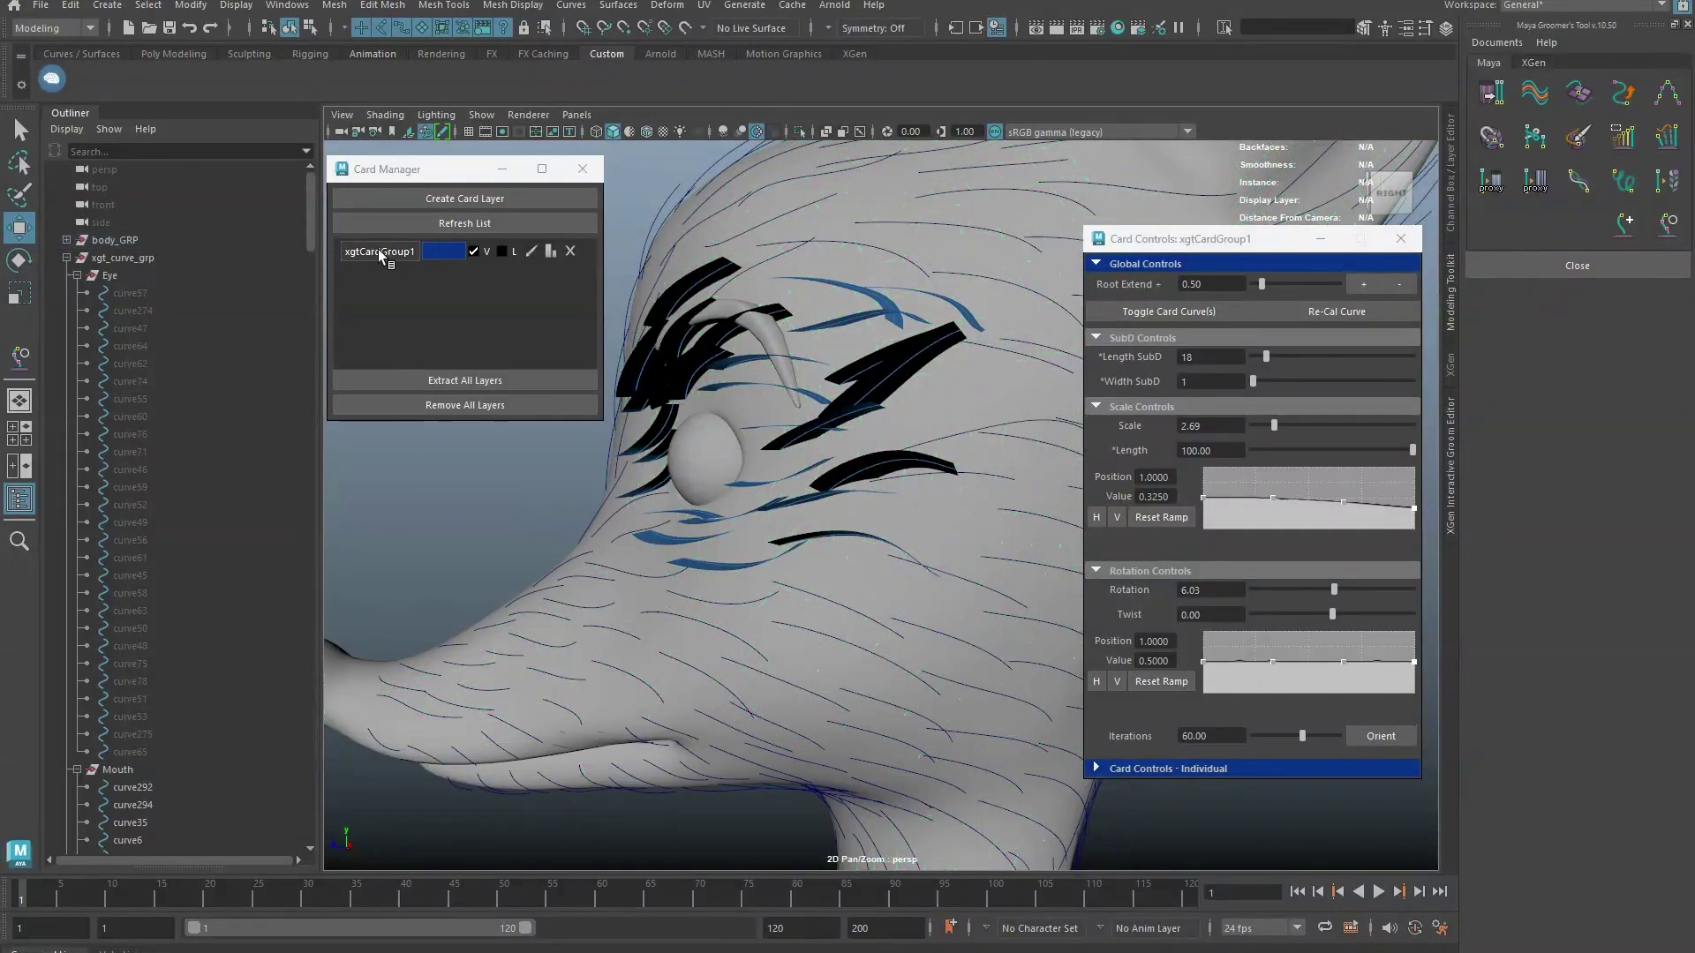
left_click(377, 248)
left_click(978, 379, "shift")
left_click_drag(978, 378, 964, 443, "alt")
mouse_move(1269, 735)
left_mouse_down()
mouse_move(1345, 740)
mouse_move(1276, 736)
left_mouse_up()
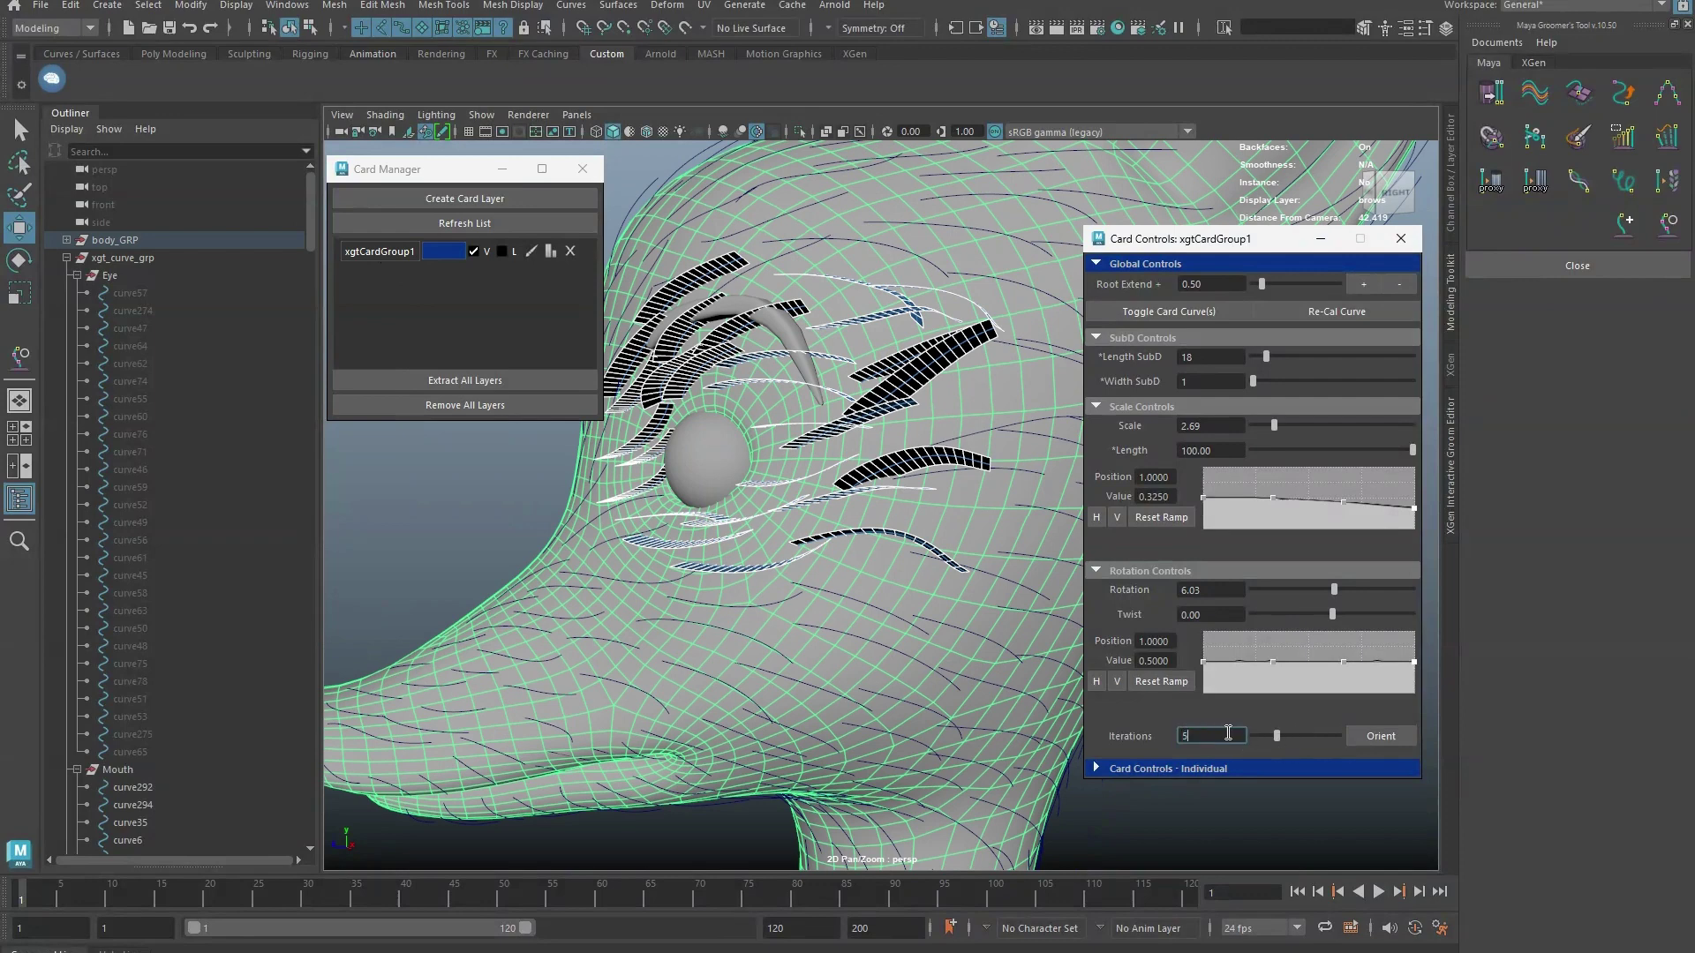
key("Return")
left_click_drag(987, 609, 968, 606, "alt")
left_click(1373, 731)
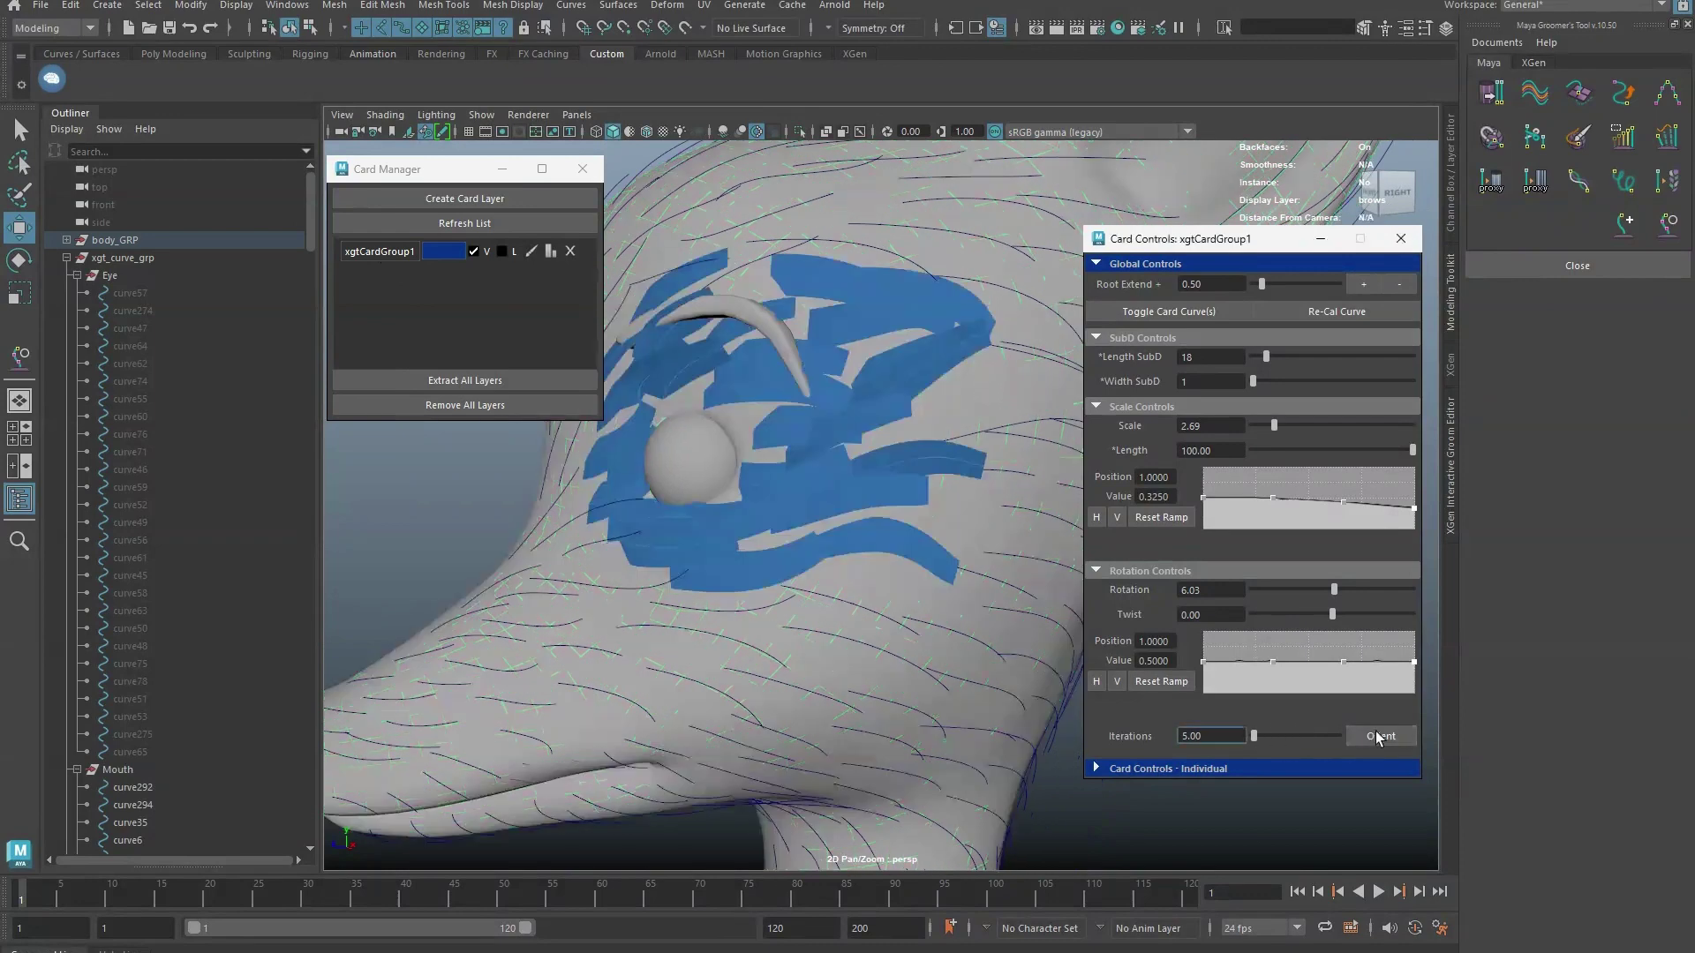
mouse_move(978, 432)
left_mouse_down("alt")
mouse_move(953, 424)
mouse_move(964, 373)
mouse_move(832, 396)
mouse_move(967, 438)
left_mouse_up("alt")
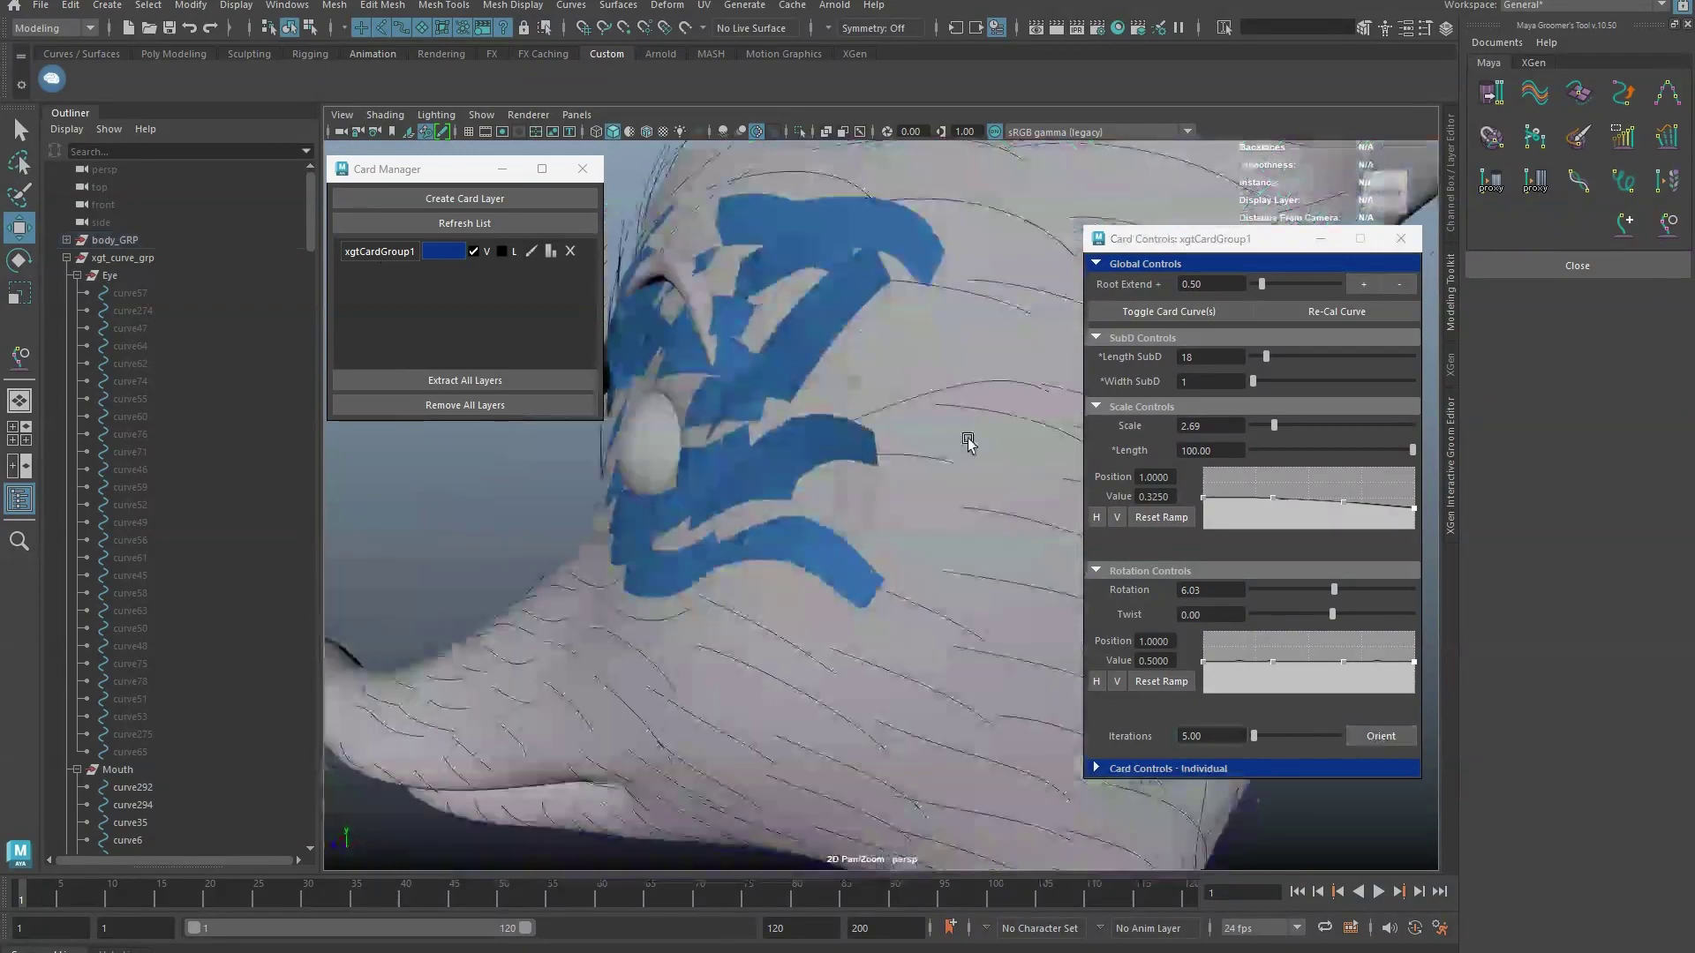
Orient the eye cards to the body mesh again using 50 iterations and close their card controls.
left_click(776, 381)
left_click_drag(789, 396, 918, 374, "alt")
left_click(399, 252)
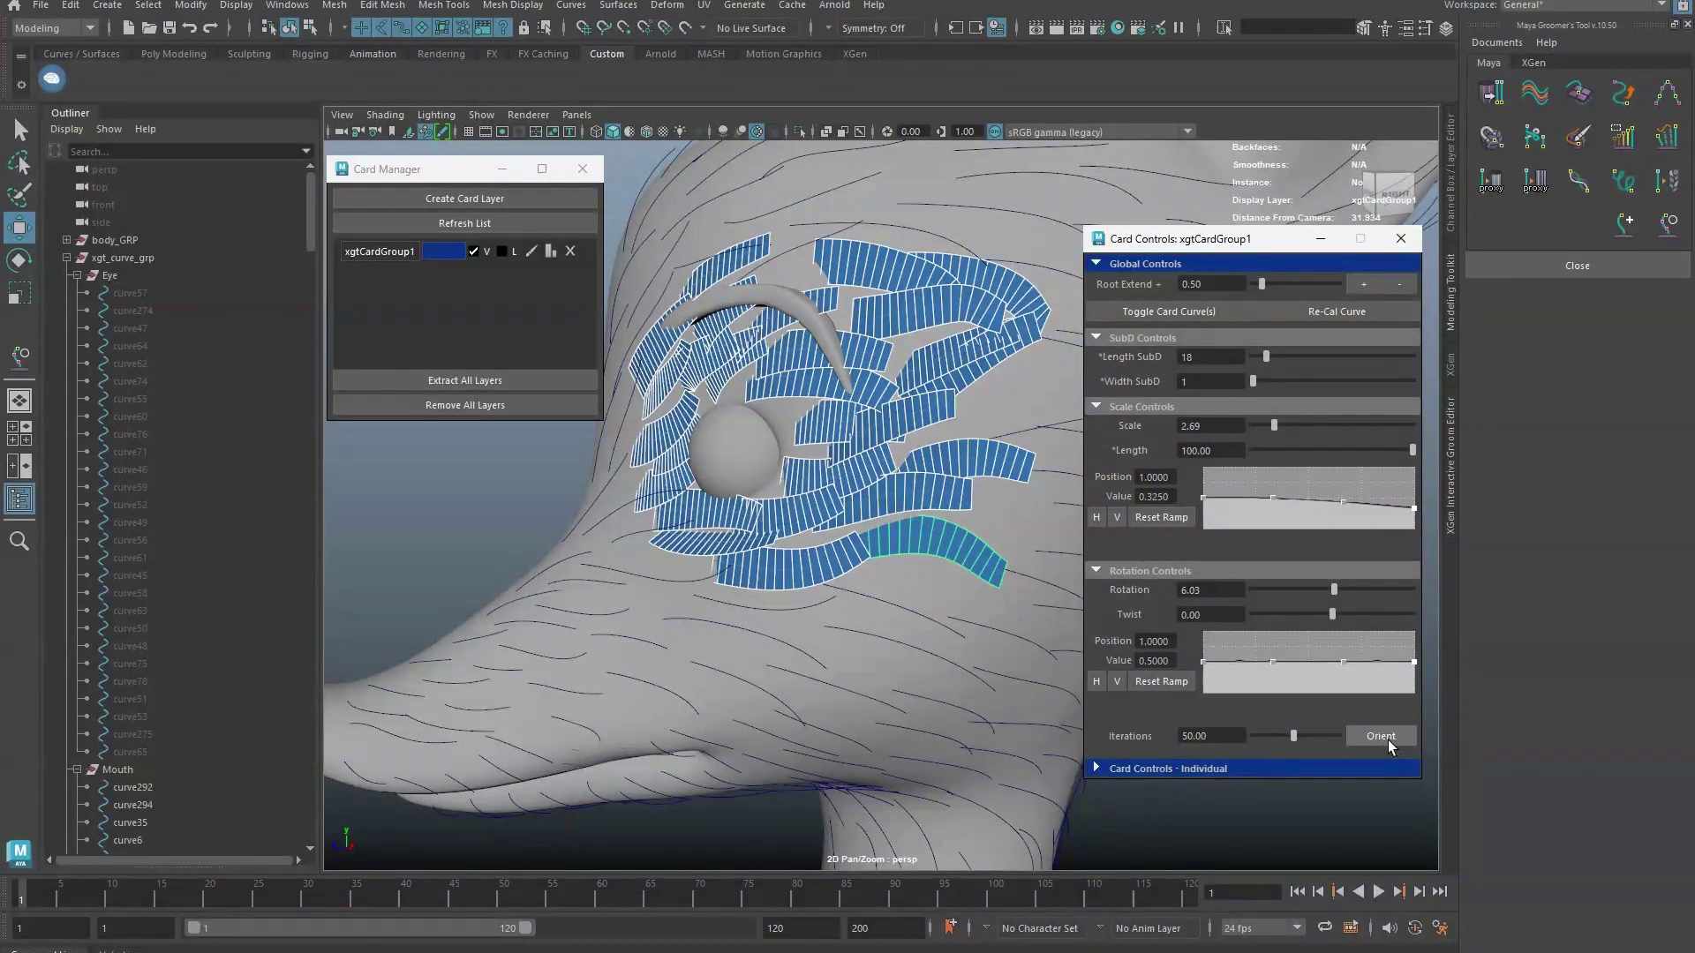
left_click(1026, 548, "shift")
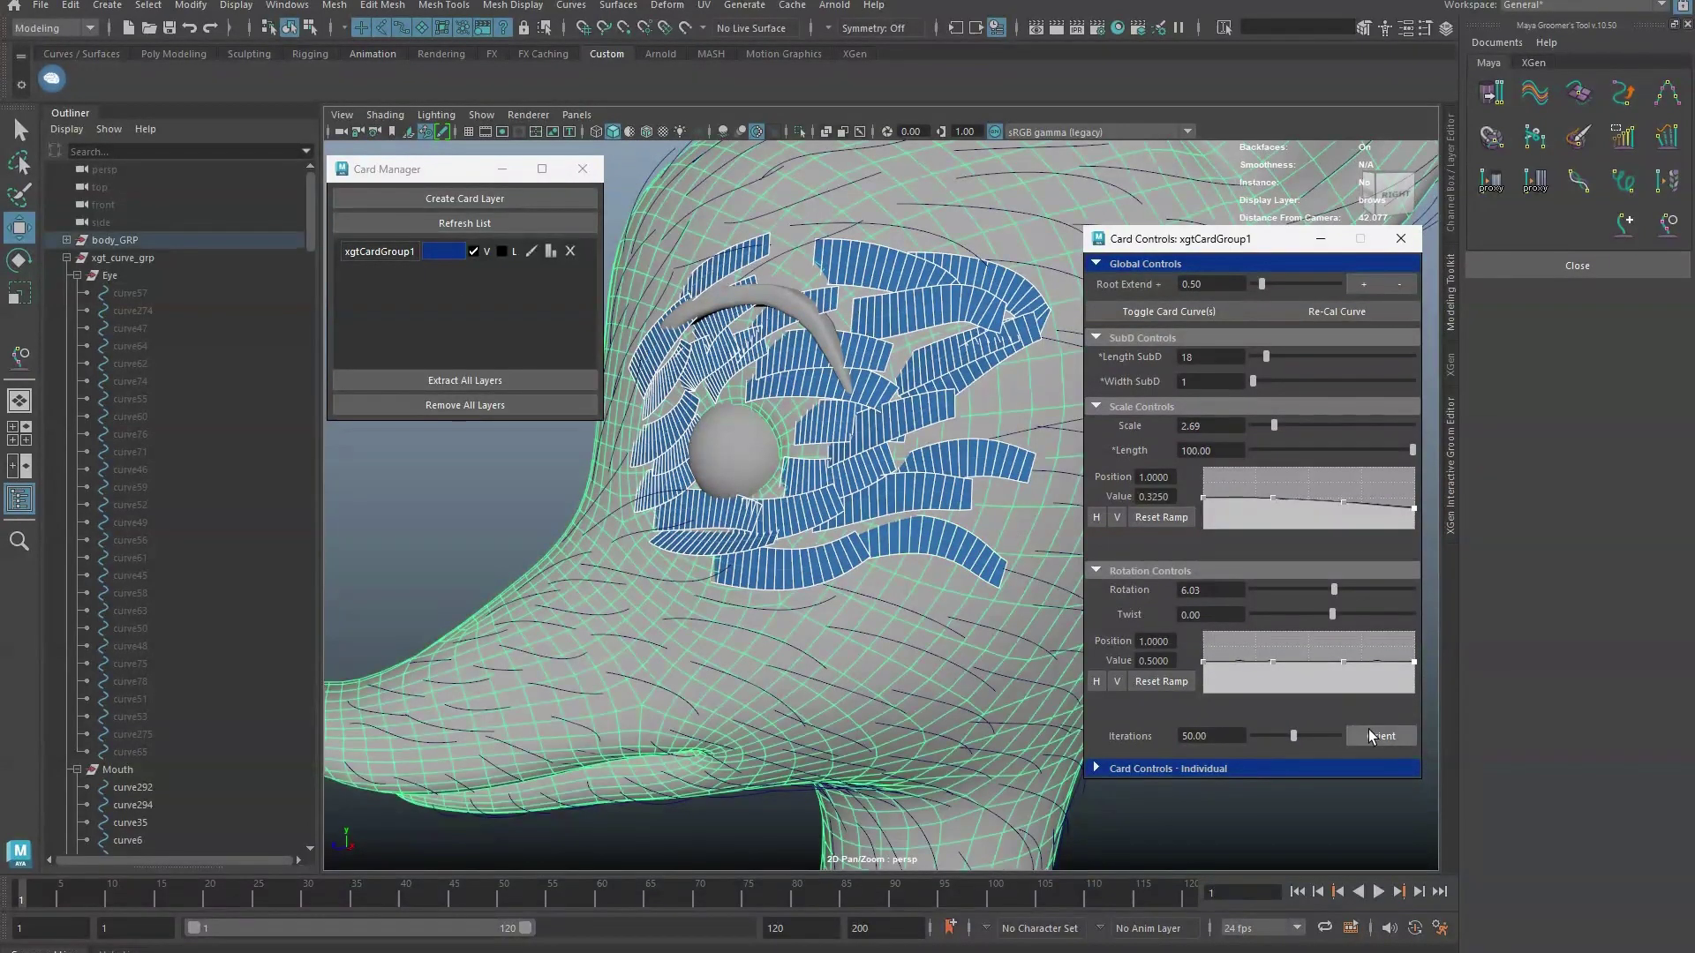
left_click(1370, 736)
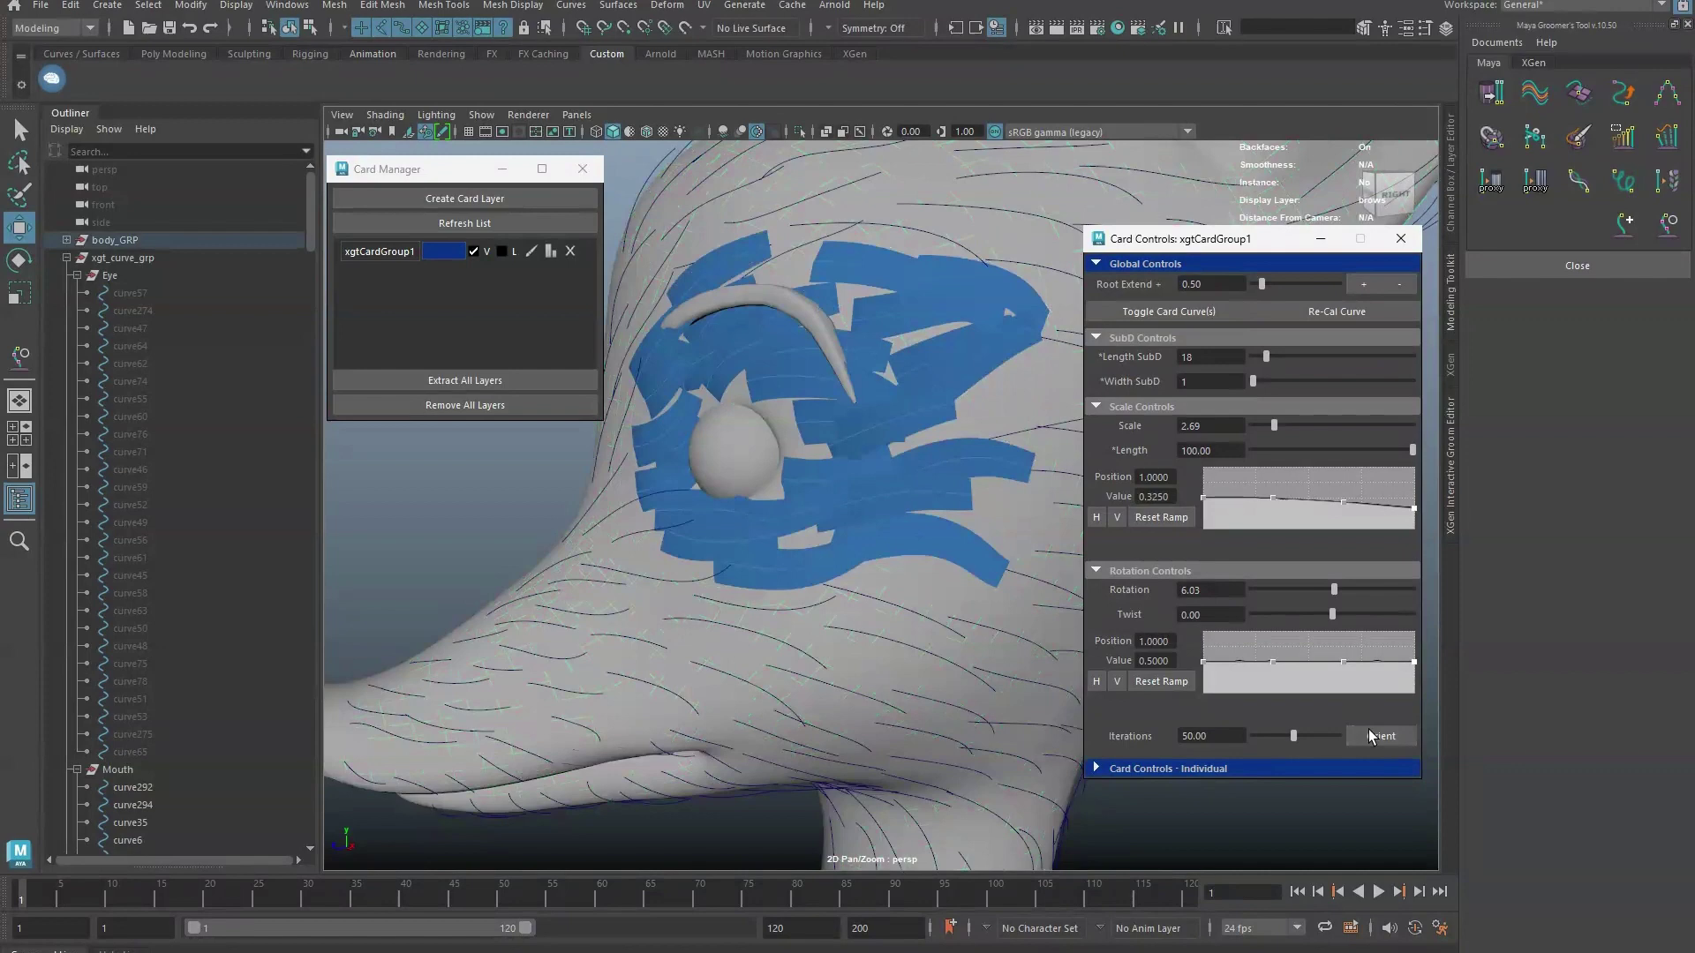
left_click(494, 520)
left_click_drag(794, 503, 1092, 453, "alt")
right_click_drag(1092, 453, 698, 465, "alt")
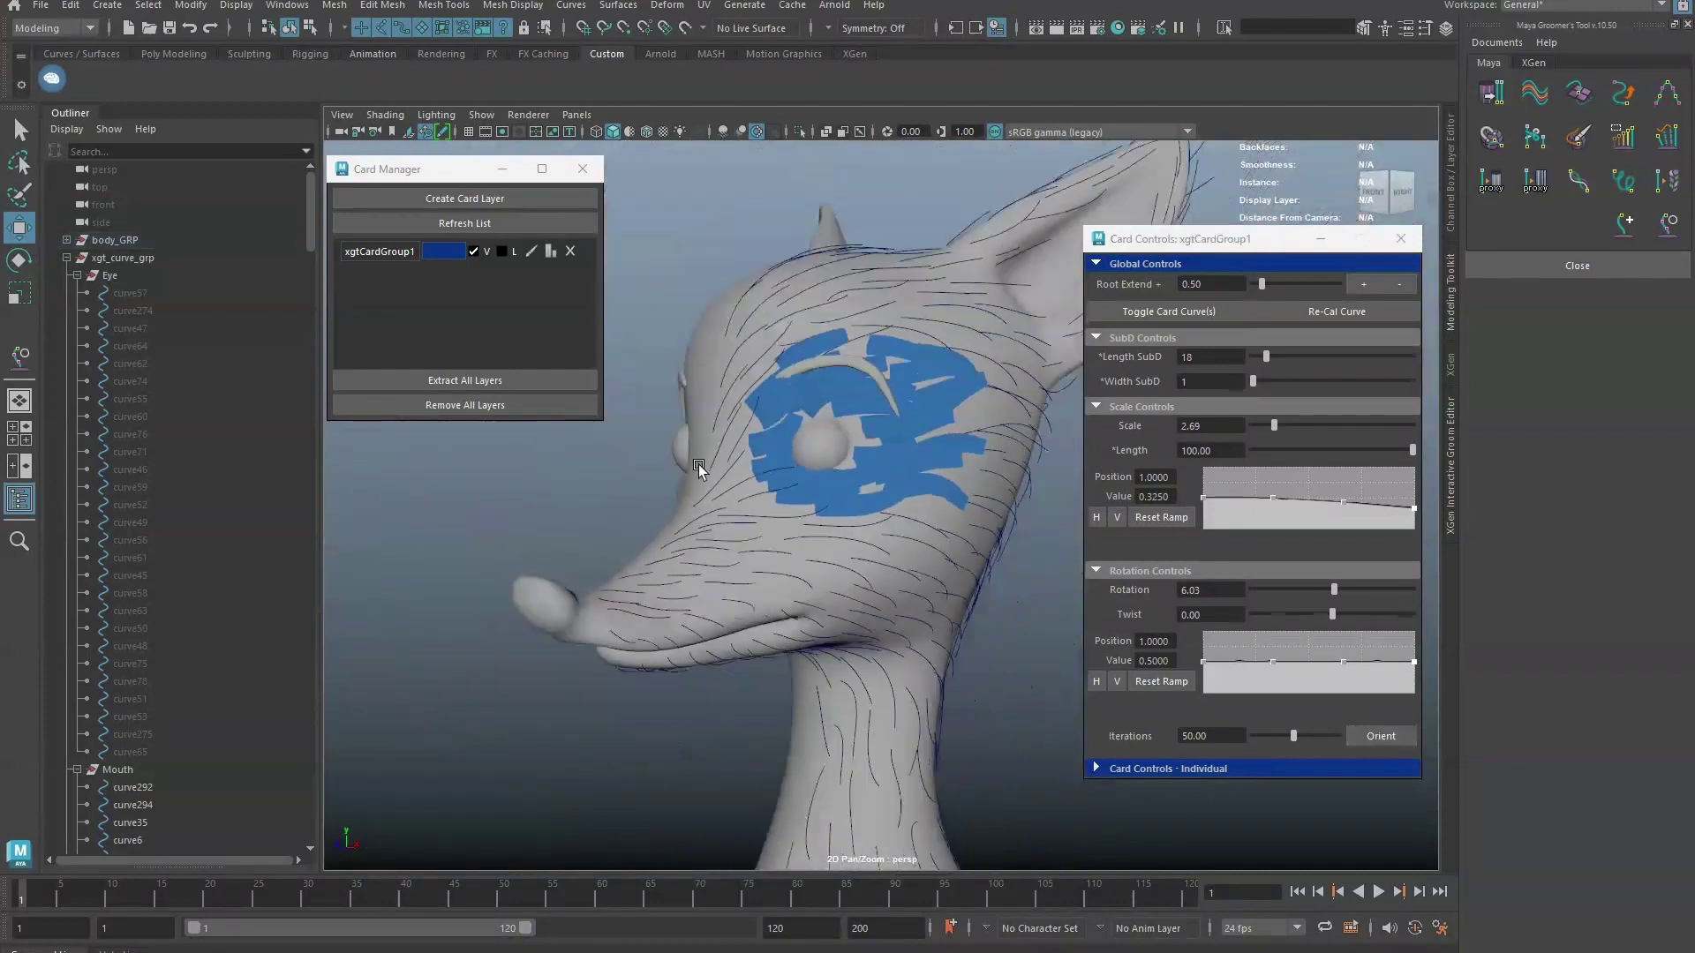
left_click(1400, 239)
Select all curves in the Mouth group and create a card layer from them.
left_click(77, 275)
left_click(130, 309)
scroll(141, 531, "down", 10)
left_click(141, 526, "shift")
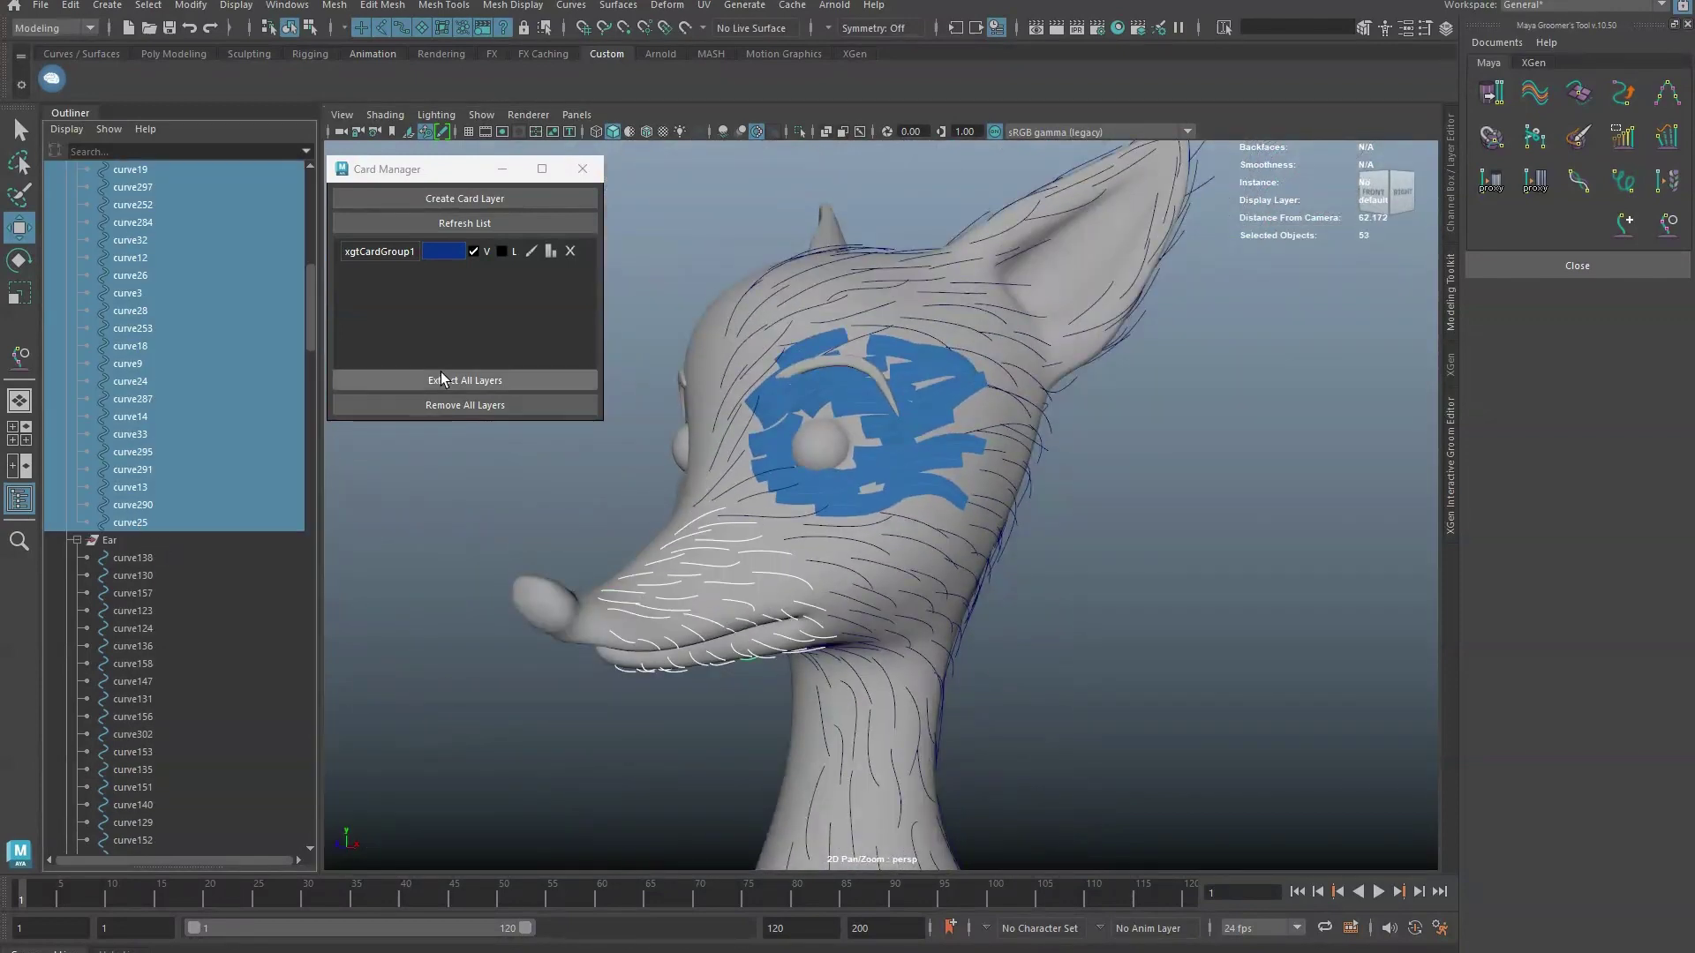
left_click(468, 193)
left_click(468, 198)
key("f")
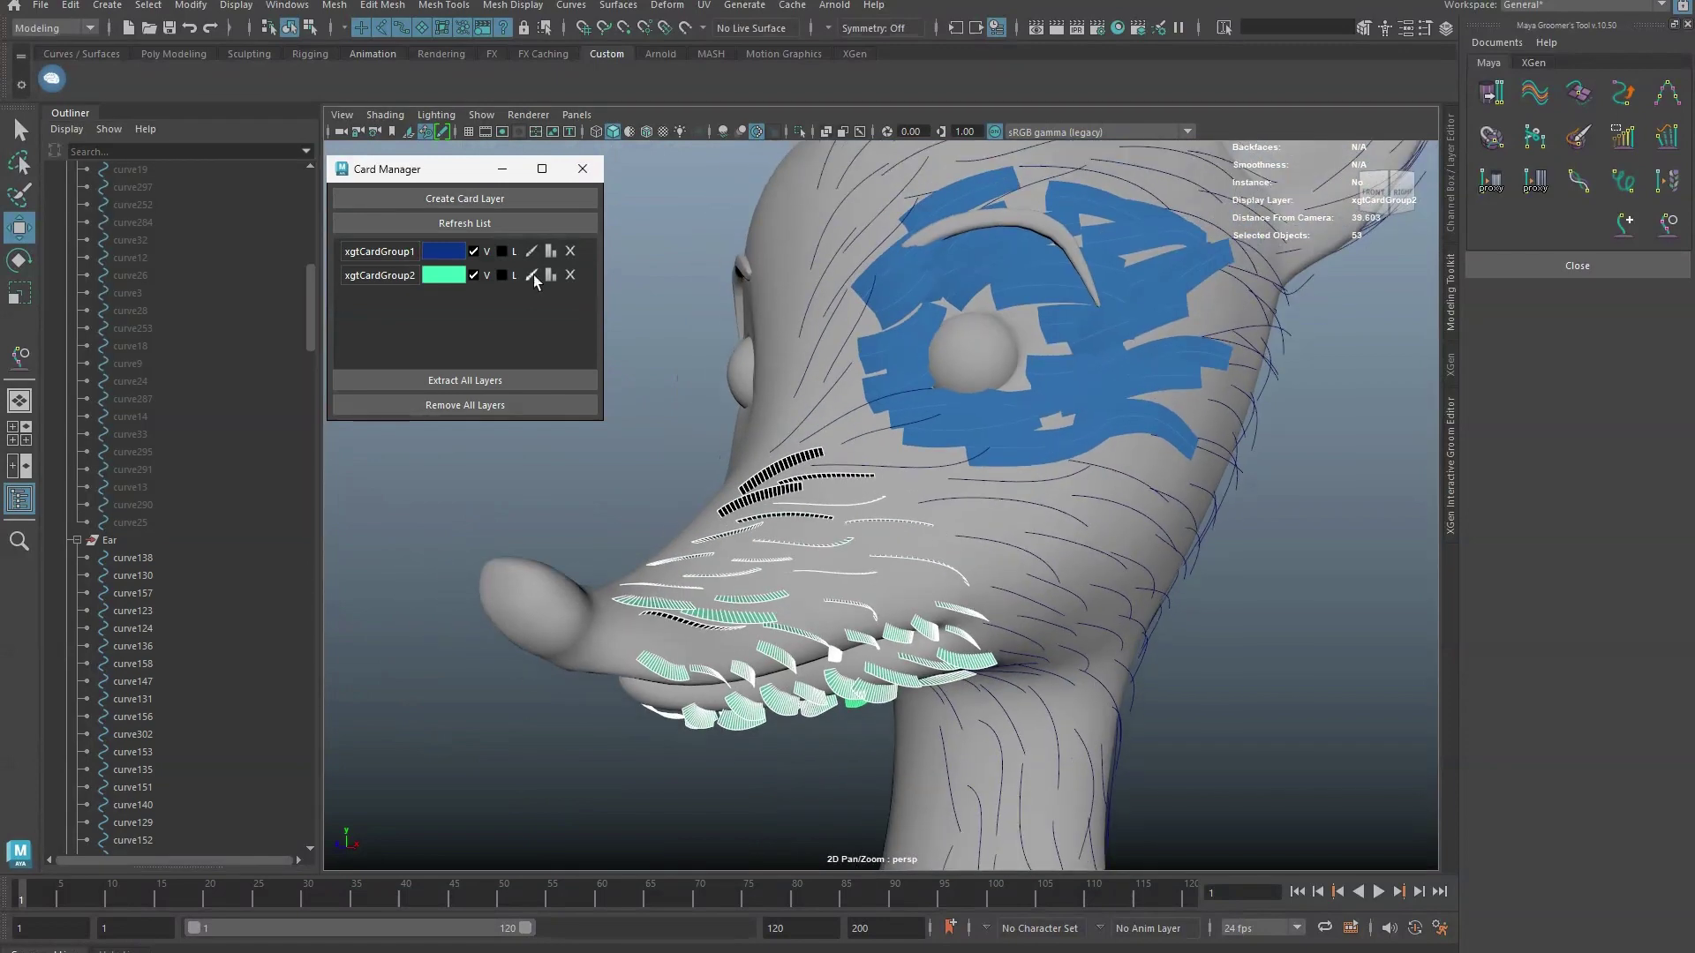
Set the mouth cards' Scale to 2.91 and Length SubD to 2.
left_click(531, 276)
left_click_drag(1268, 425, 1275, 427)
left_click_drag(1267, 357, 1254, 359)
Orient the mouth cards to the body mesh using 60 iterations.
middle_click_drag(870, 620, 850, 526, "alt")
scroll(850, 526, "up", 3)
left_click(404, 275)
left_click(749, 494, "shift")
left_click(1372, 739)
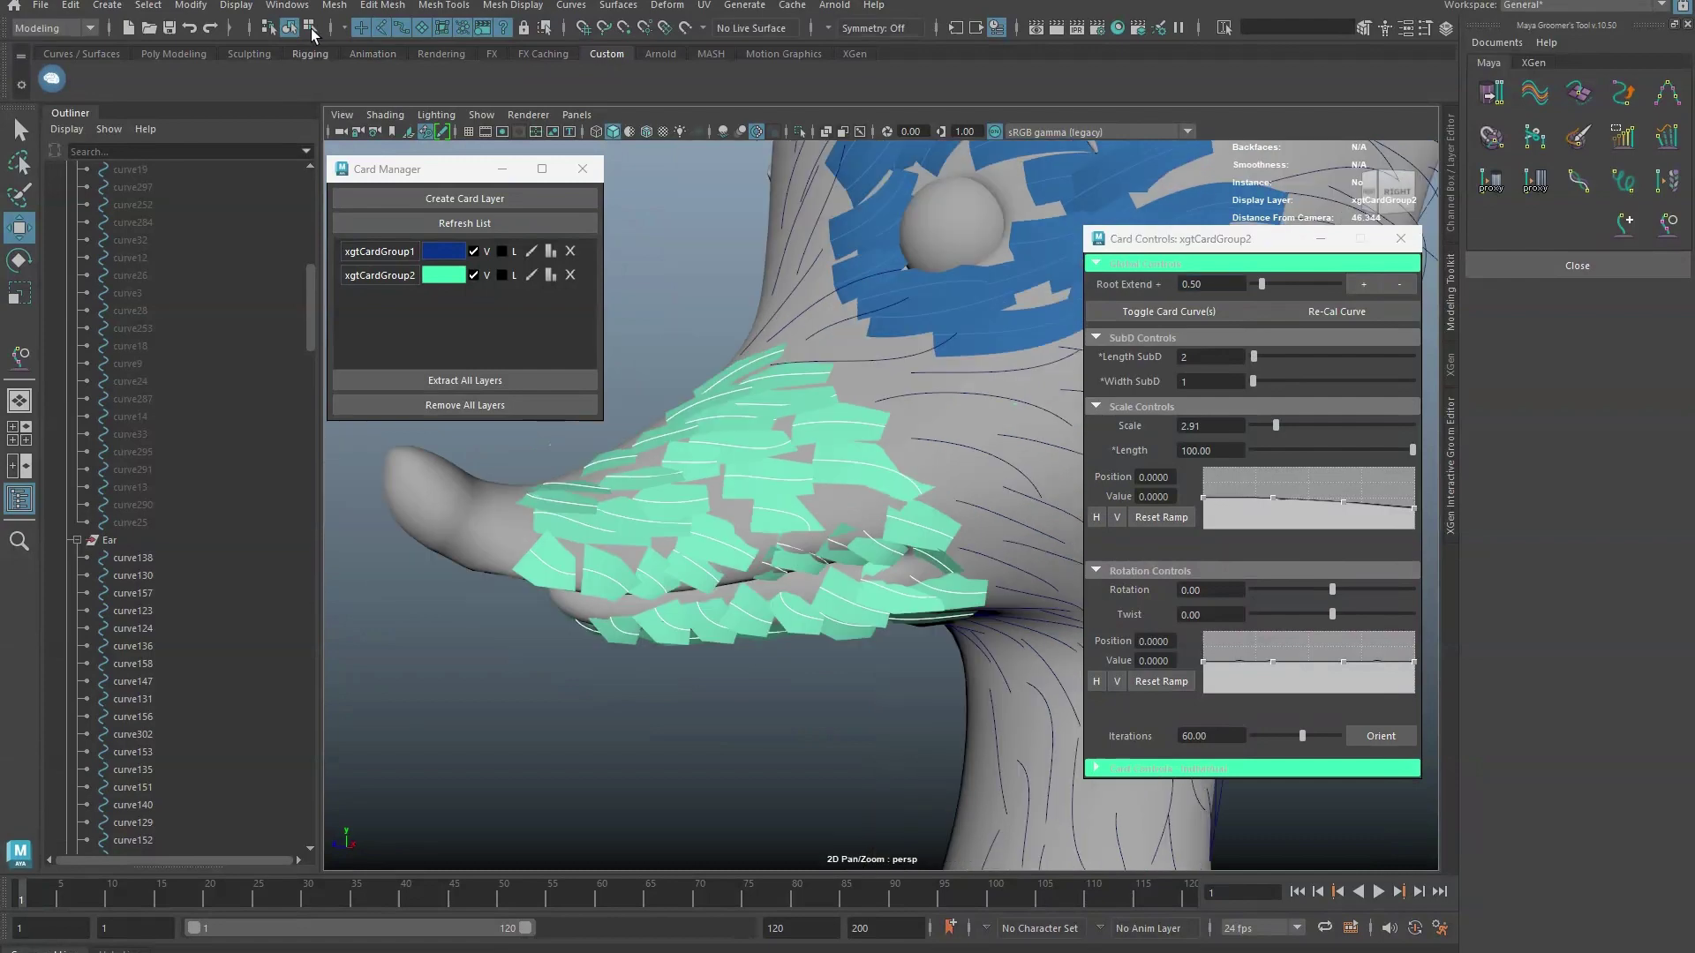
Scale up the mouth card curves together using the Curve Manipulator's batch transform.
scroll(845, 327, "down", 3)
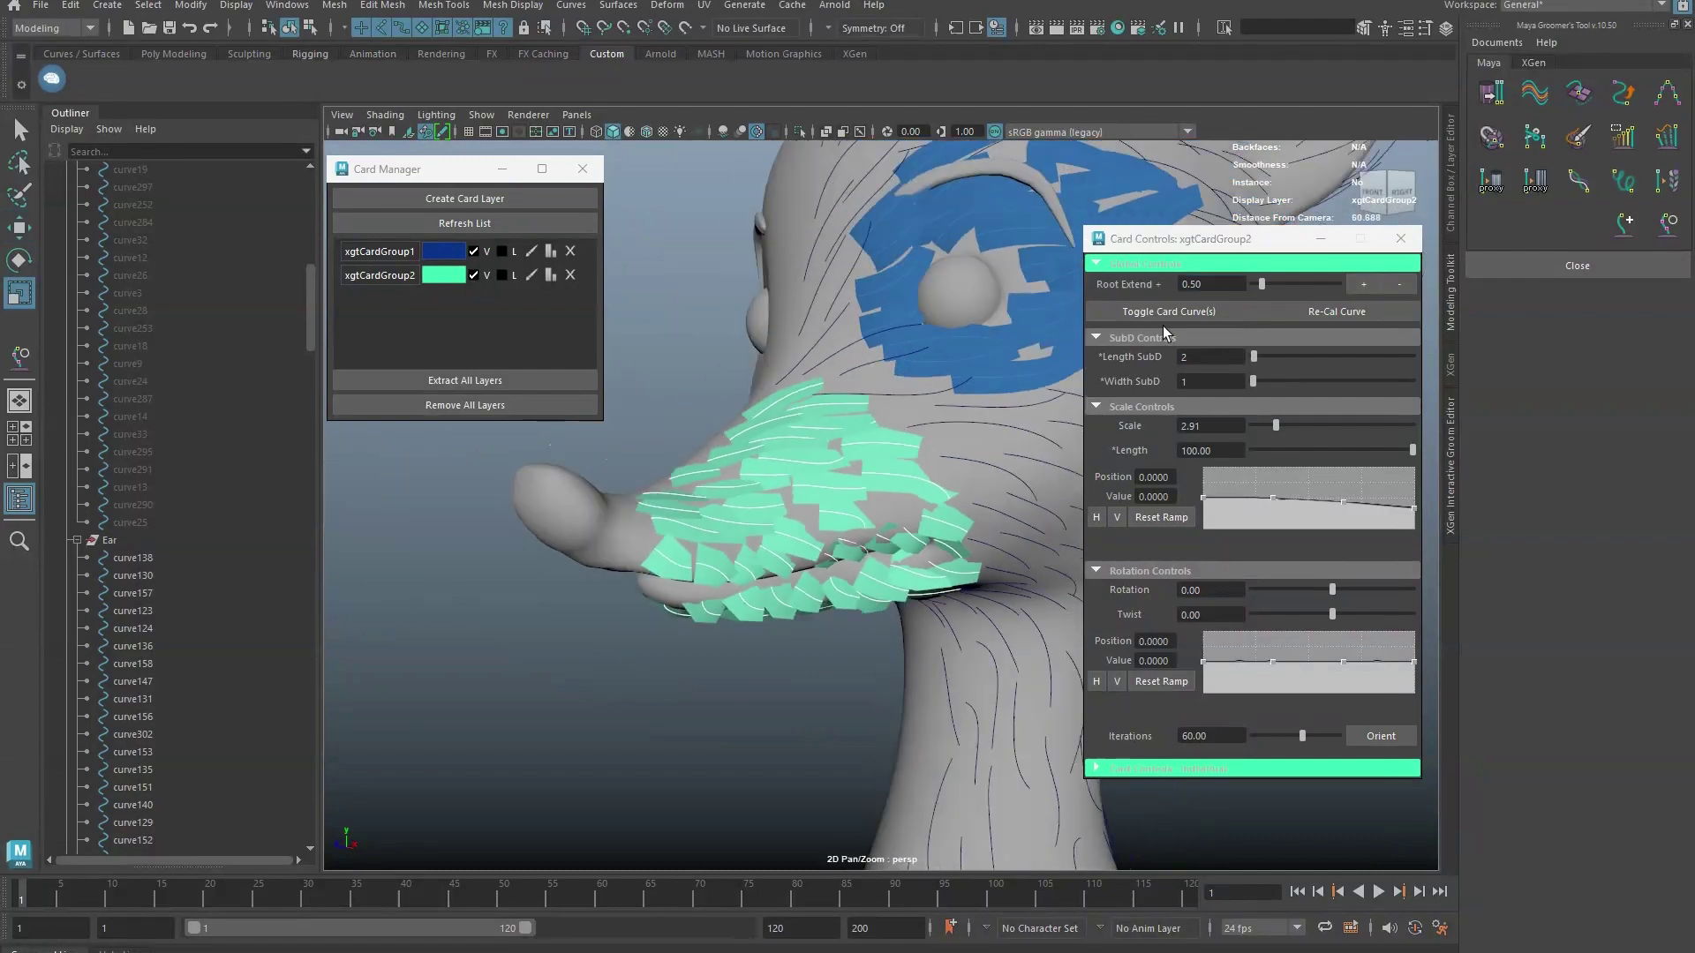
left_click(1622, 137)
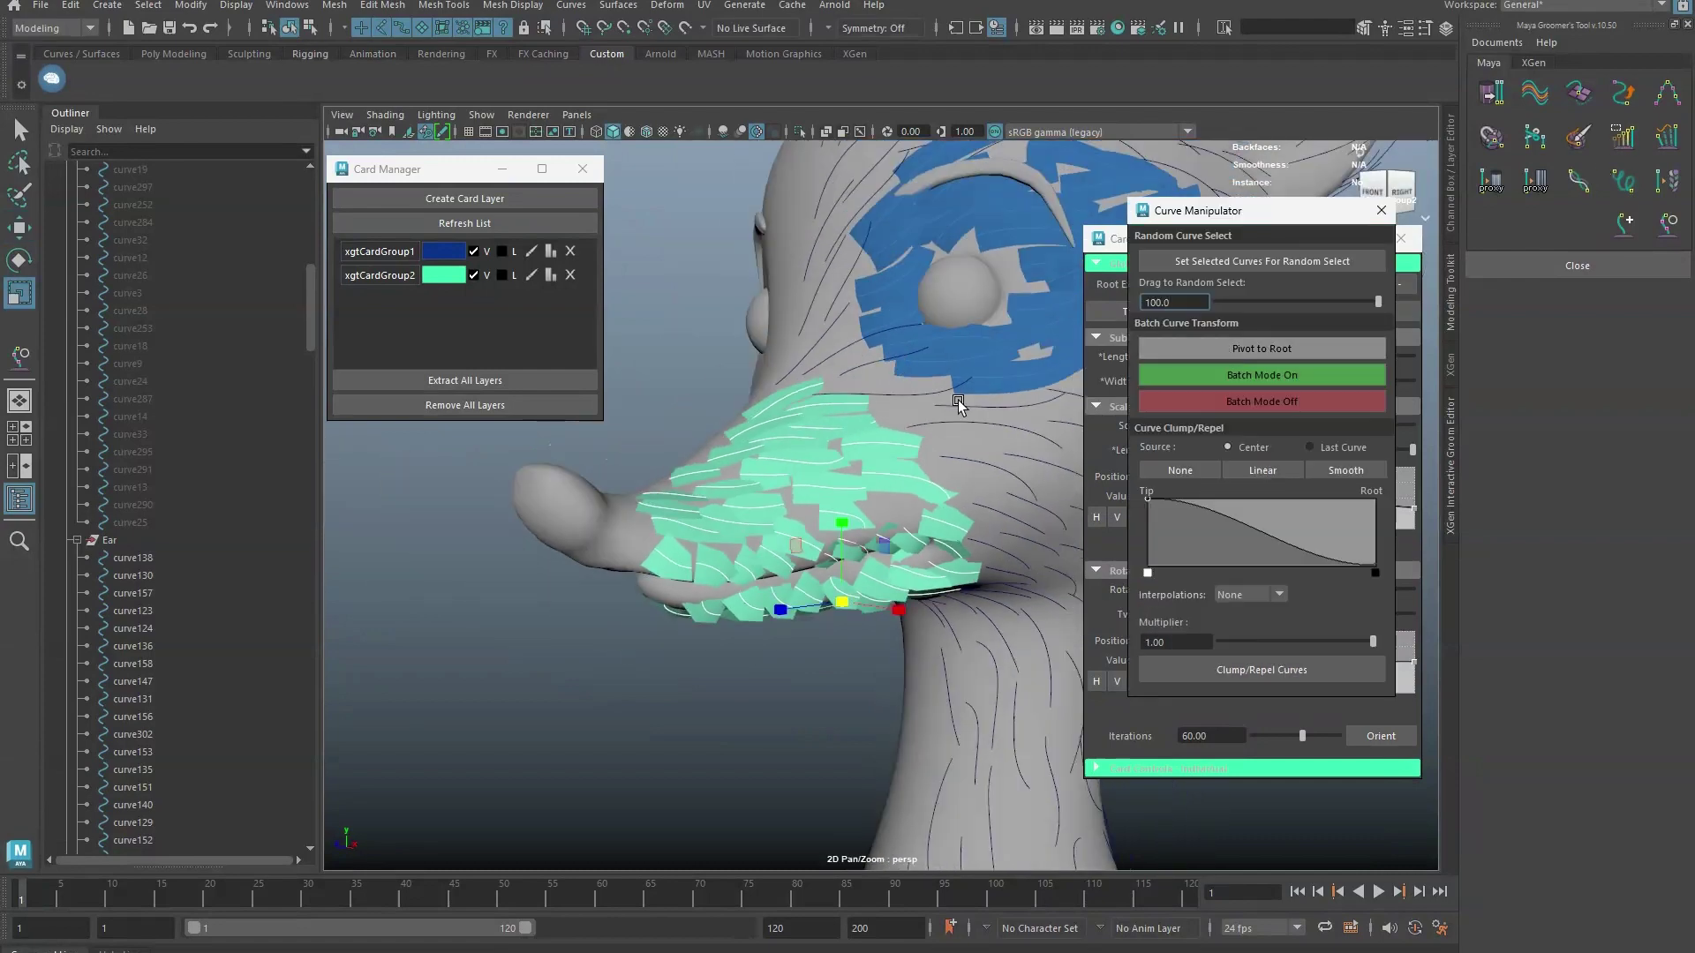
left_click_drag(958, 402, 934, 309, "alt")
scroll(927, 335, "up", 3)
left_click(1381, 211)
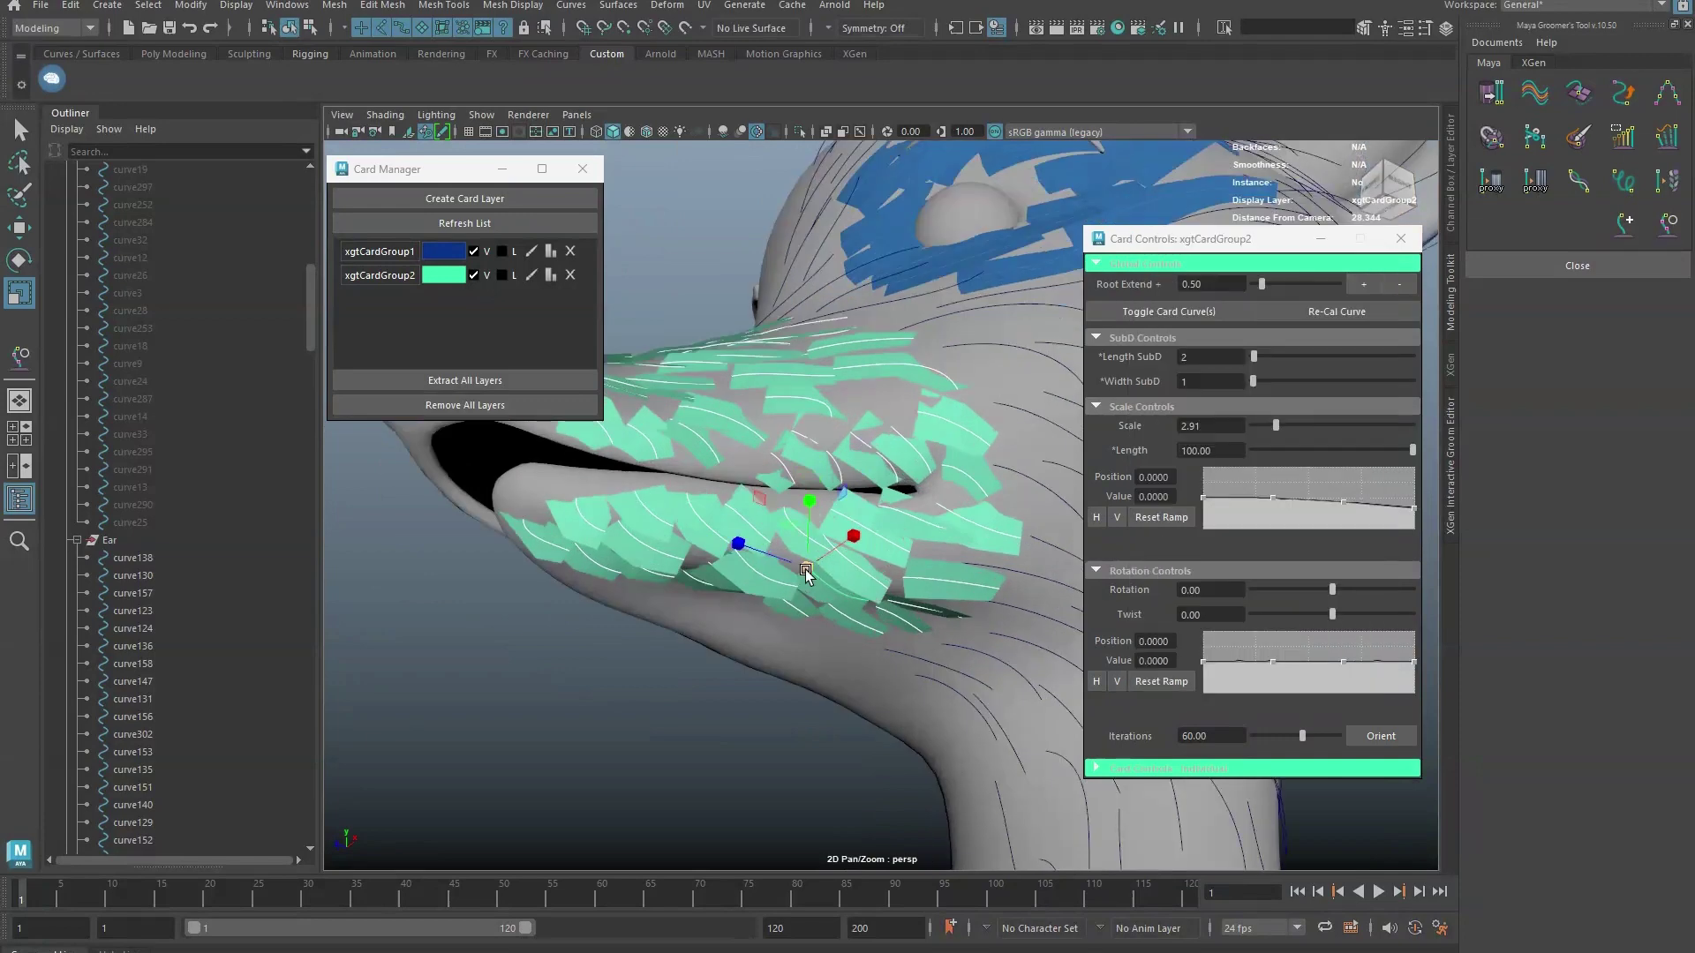
left_click_drag(807, 569, 866, 506, "alt")
key("w")
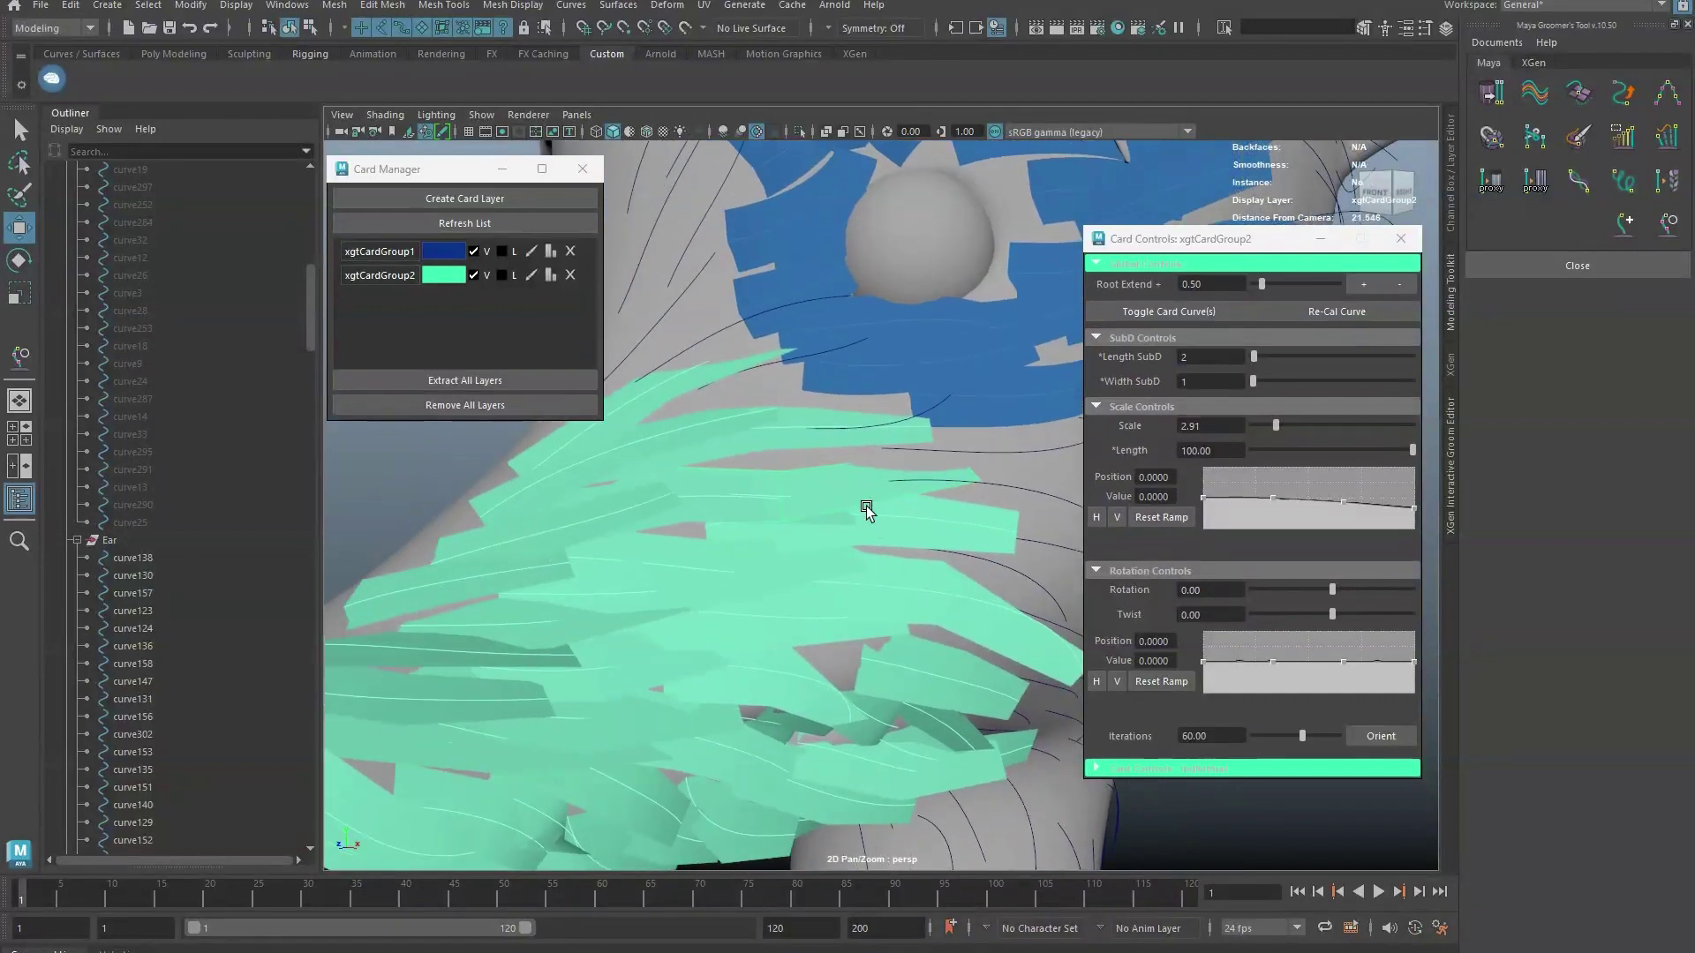
Show the individual controls for the selected muzzle card, card40, and set its SubD Length to 10.
left_click(1124, 771)
left_click_drag(1236, 239, 1463, 40)
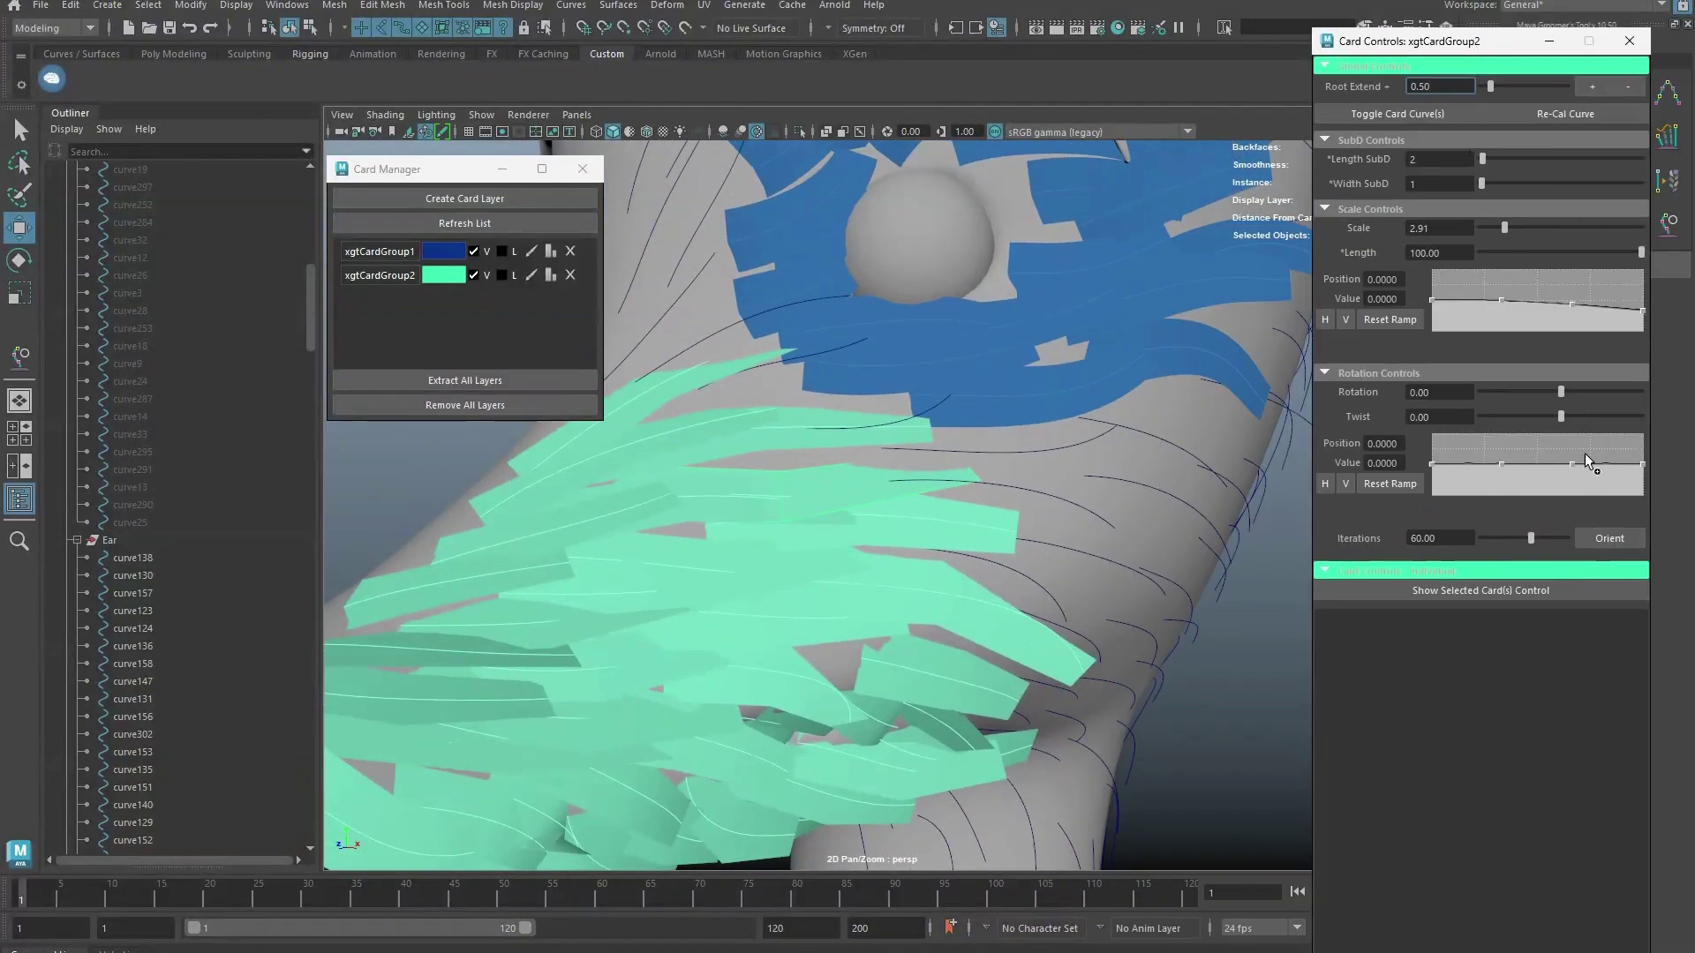
left_click(1500, 591)
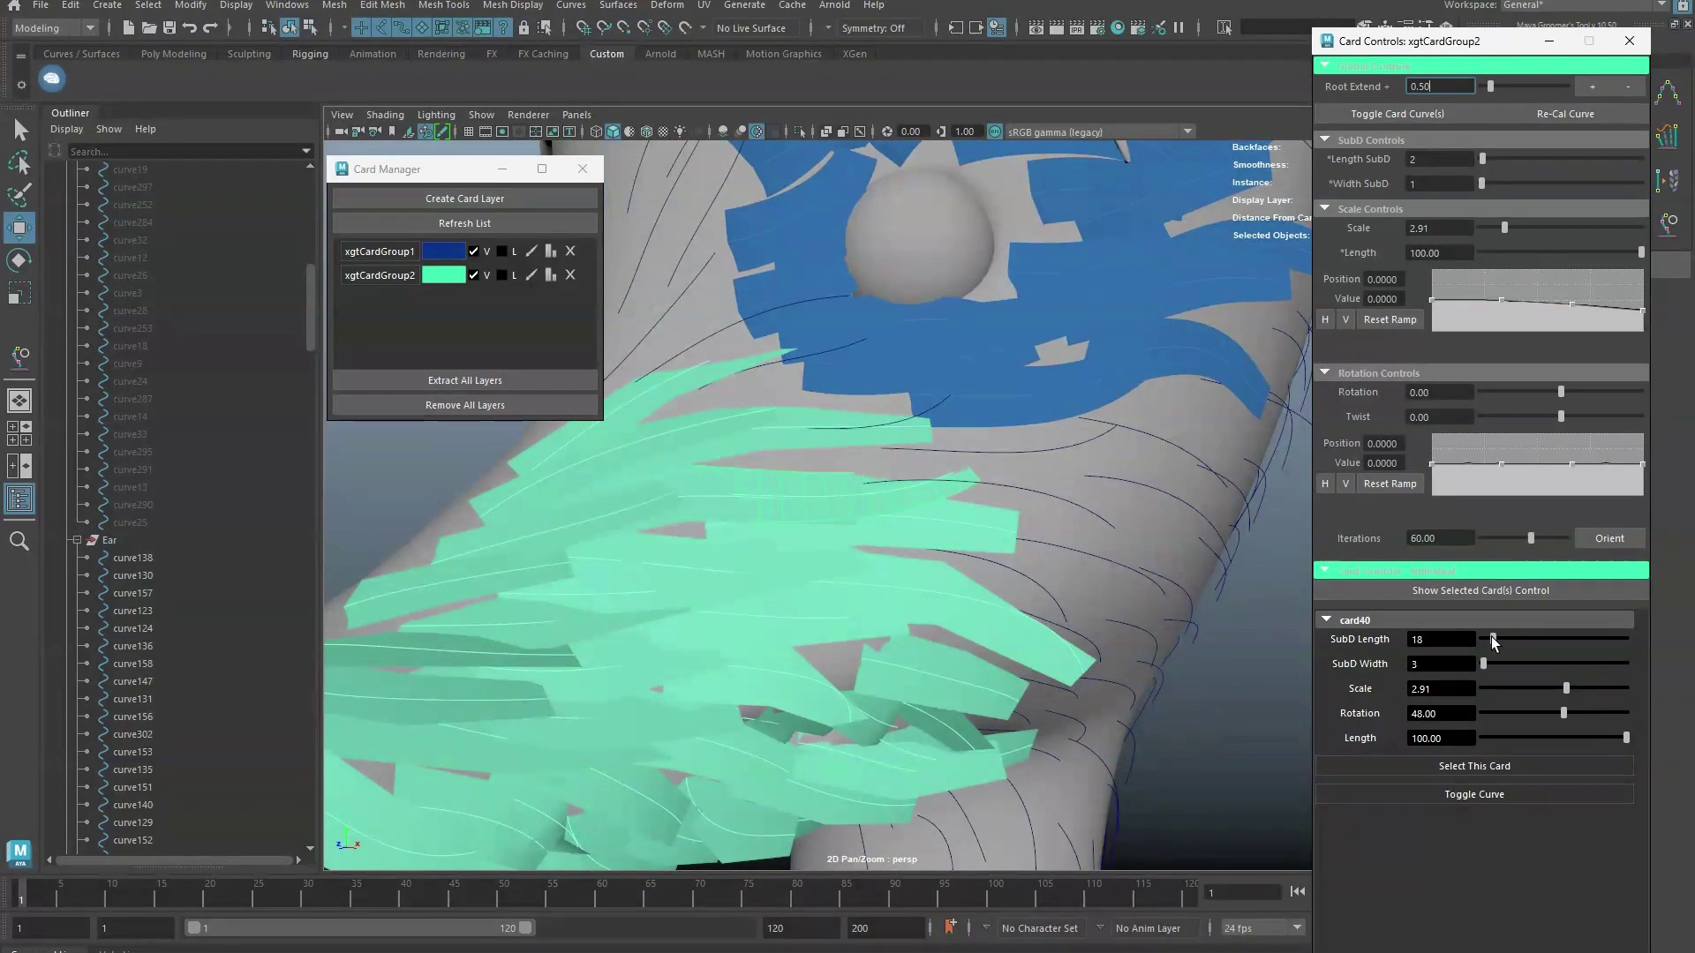
left_click_drag(1491, 637, 1485, 638)
Recolor the mouth card layer red with RGB values 0.541, 0.041 and 0.
left_click(446, 272)
left_click(690, 519)
mouse_move(791, 658)
left_mouse_down()
mouse_move(745, 656)
mouse_move(771, 657)
left_mouse_up()
left_click_drag(658, 679, 691, 676)
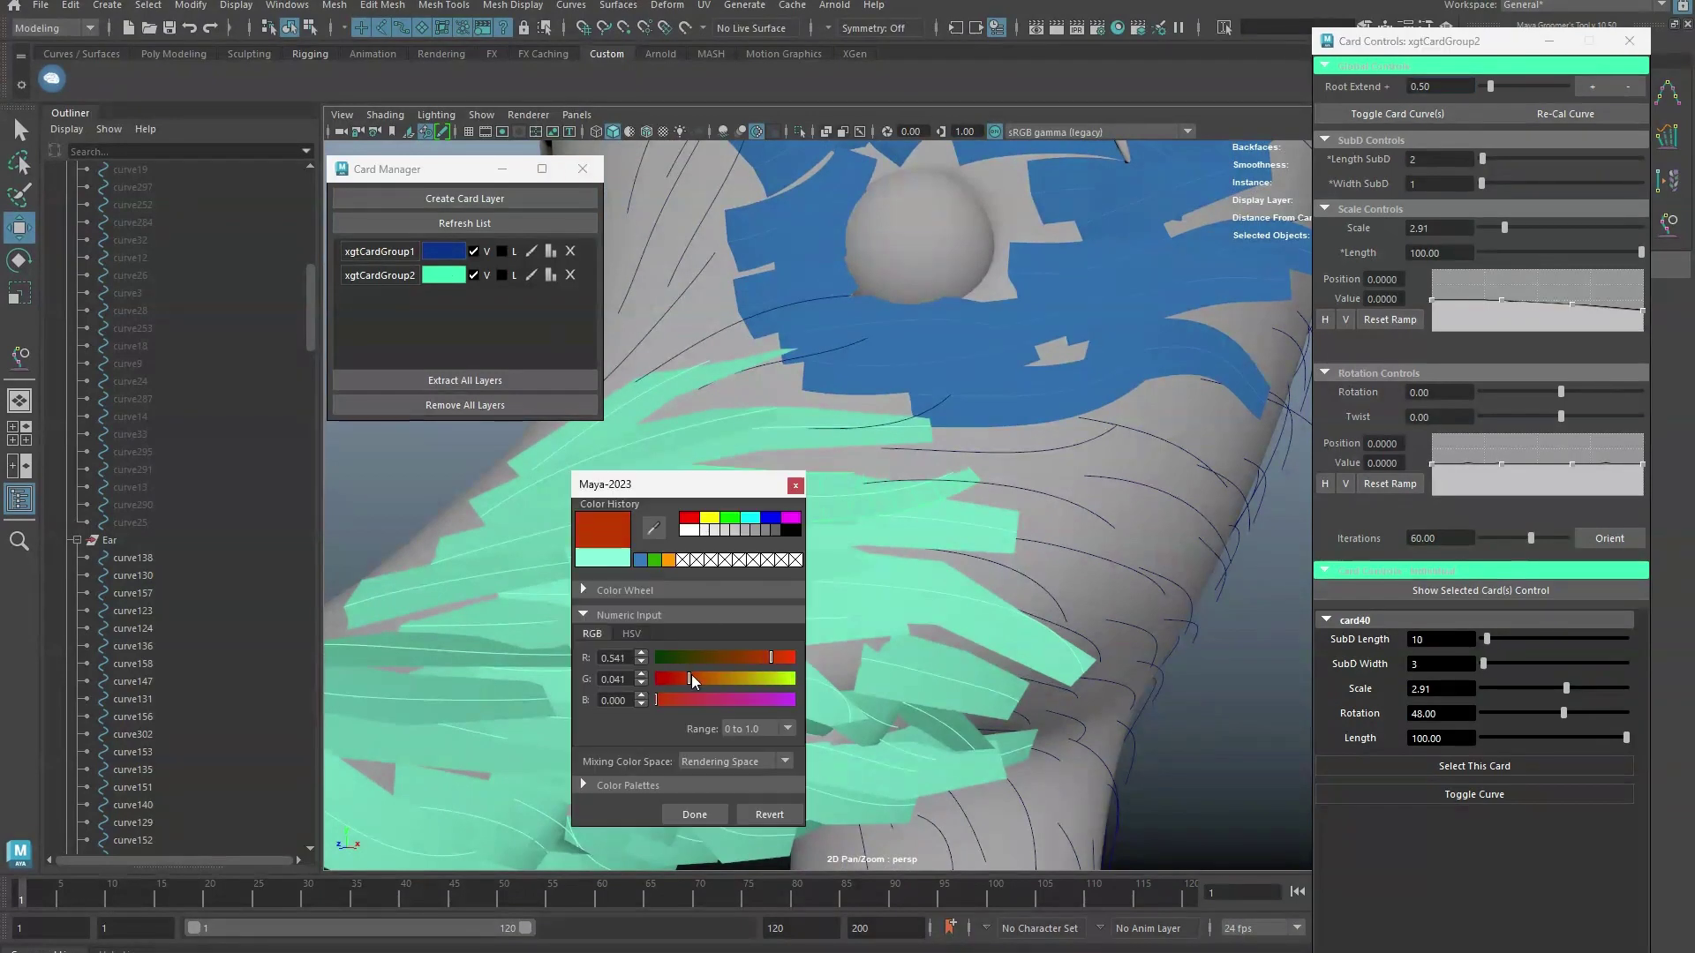
left_click(695, 814)
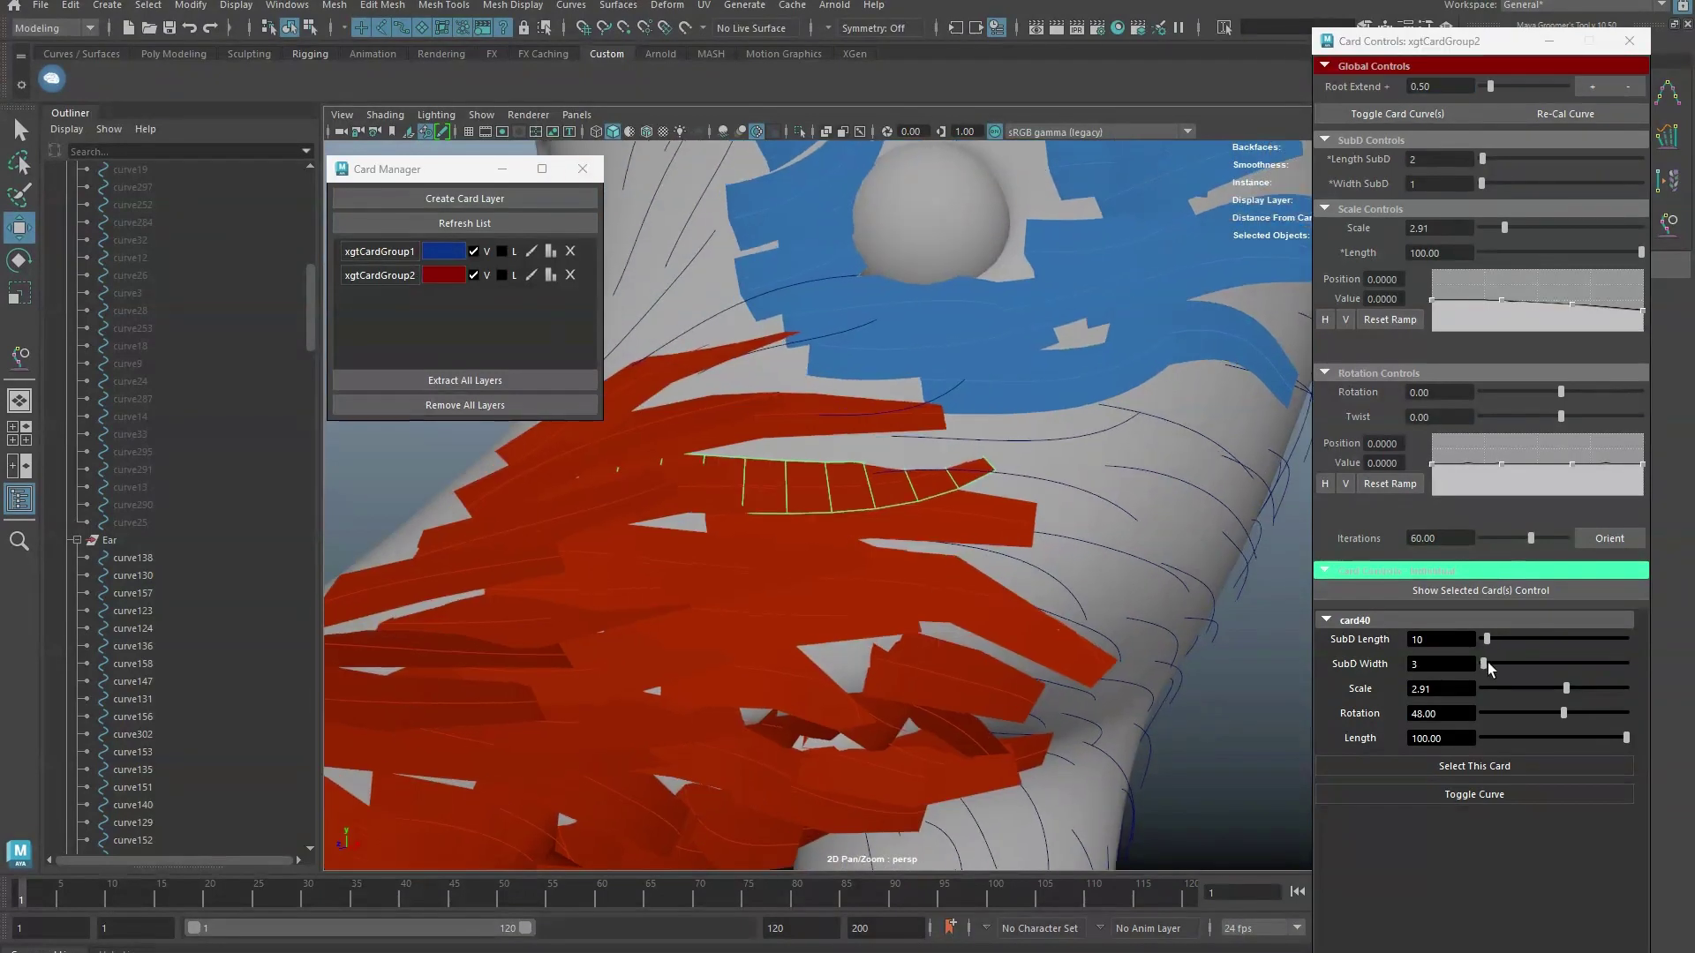
Set card40's SubD Length to 12, Scale to 3.19, Rotation to 58.50 and Length to 73.75, and close the controls.
left_click_drag(1486, 662, 1570, 687)
left_click_drag(1561, 710, 1588, 737)
right_click_drag(979, 542, 887, 547, "alt")
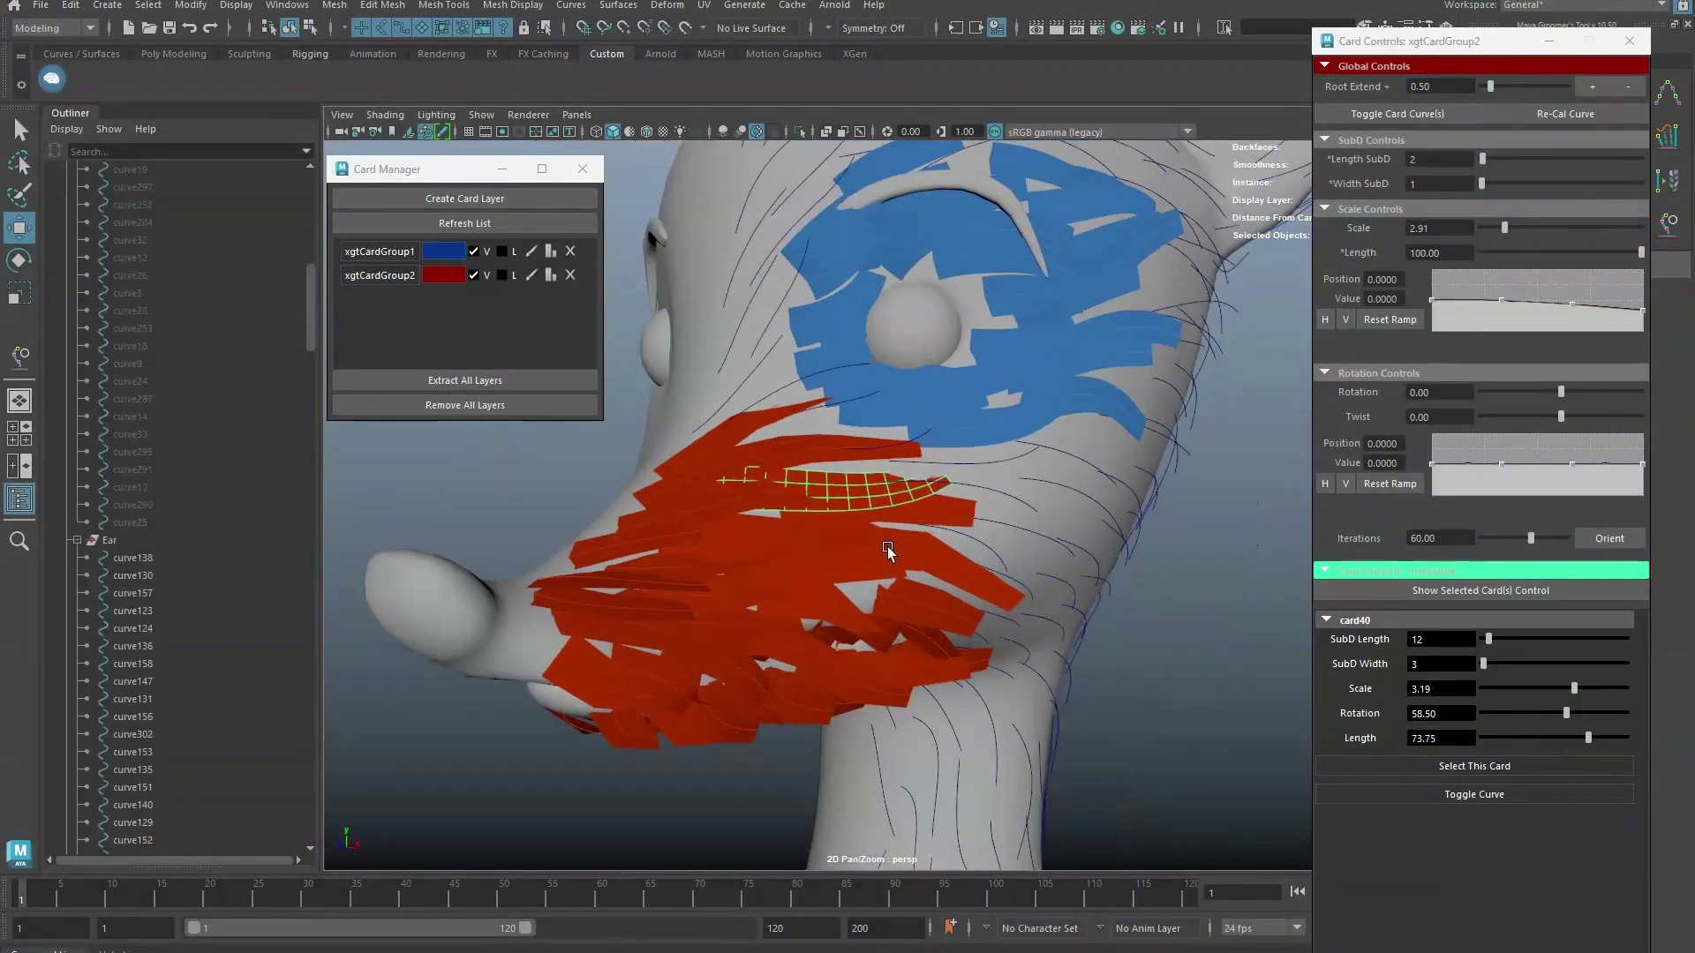
mouse_move(887, 547)
left_mouse_down("alt")
mouse_move(1006, 465)
mouse_move(920, 486)
mouse_move(891, 520)
left_mouse_up("alt")
left_click(1630, 41)
Select all curves in the Ear group and create a card layer from them.
right_click_drag(891, 520, 785, 526, "alt")
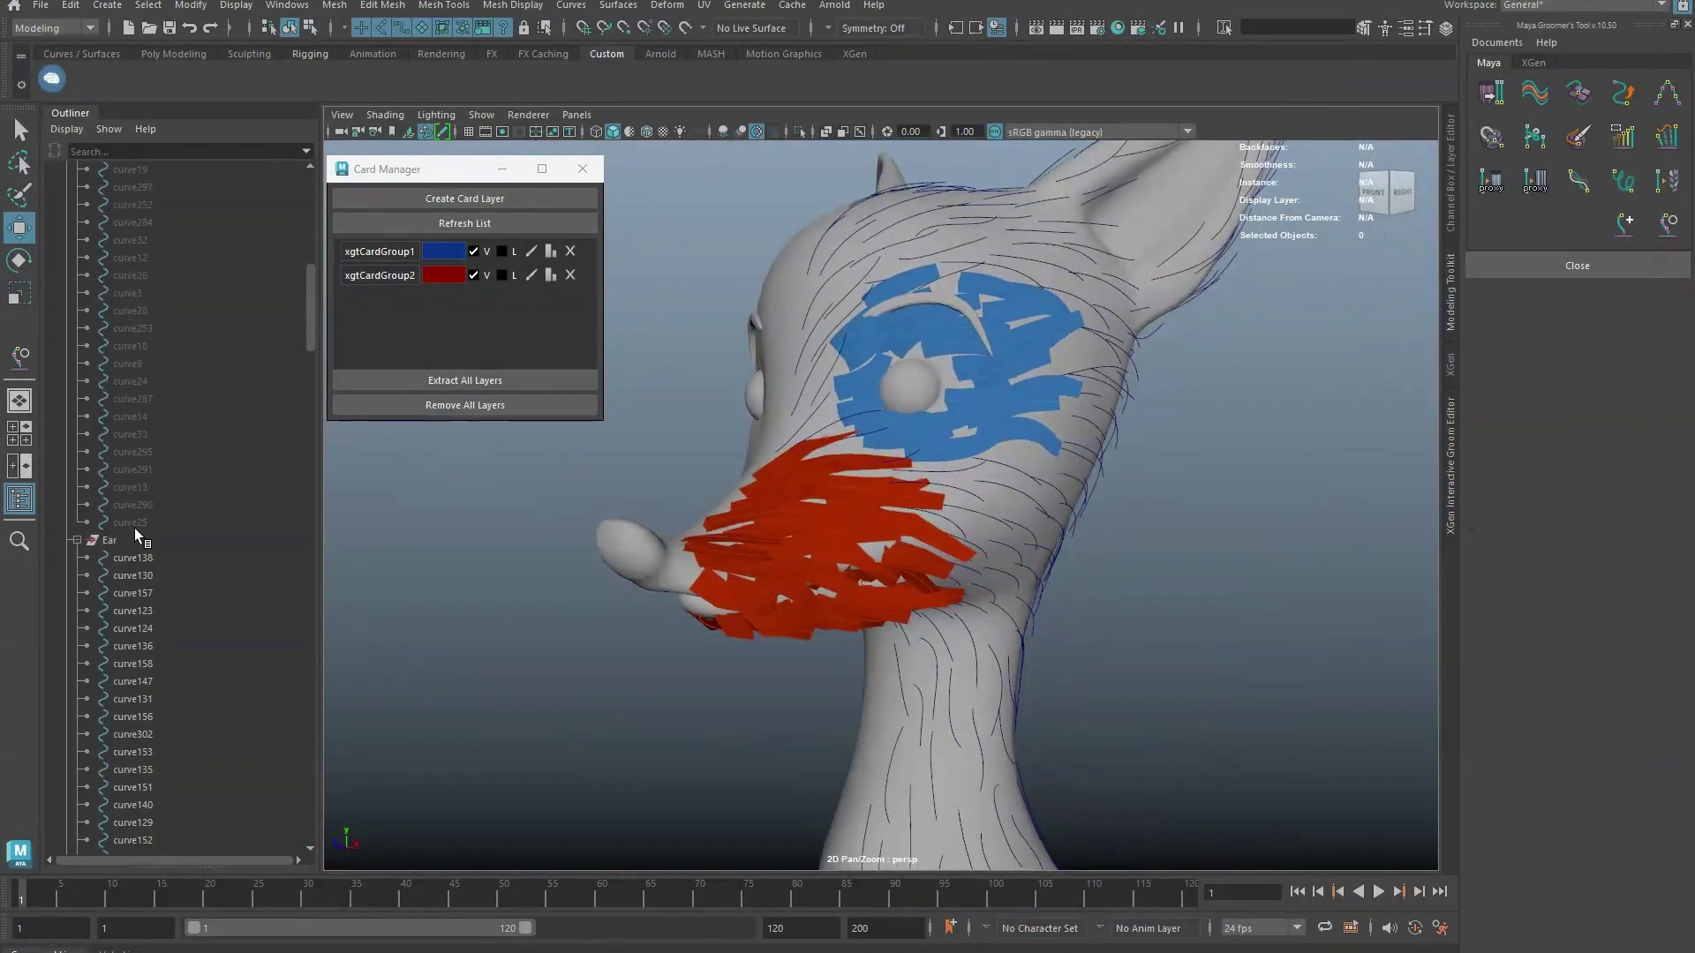
scroll(131, 643, "down", 19)
scroll(130, 643, "up", 3)
left_click(133, 629, "shift")
middle_click_drag(1012, 405, 825, 732, "alt")
left_click(496, 203)
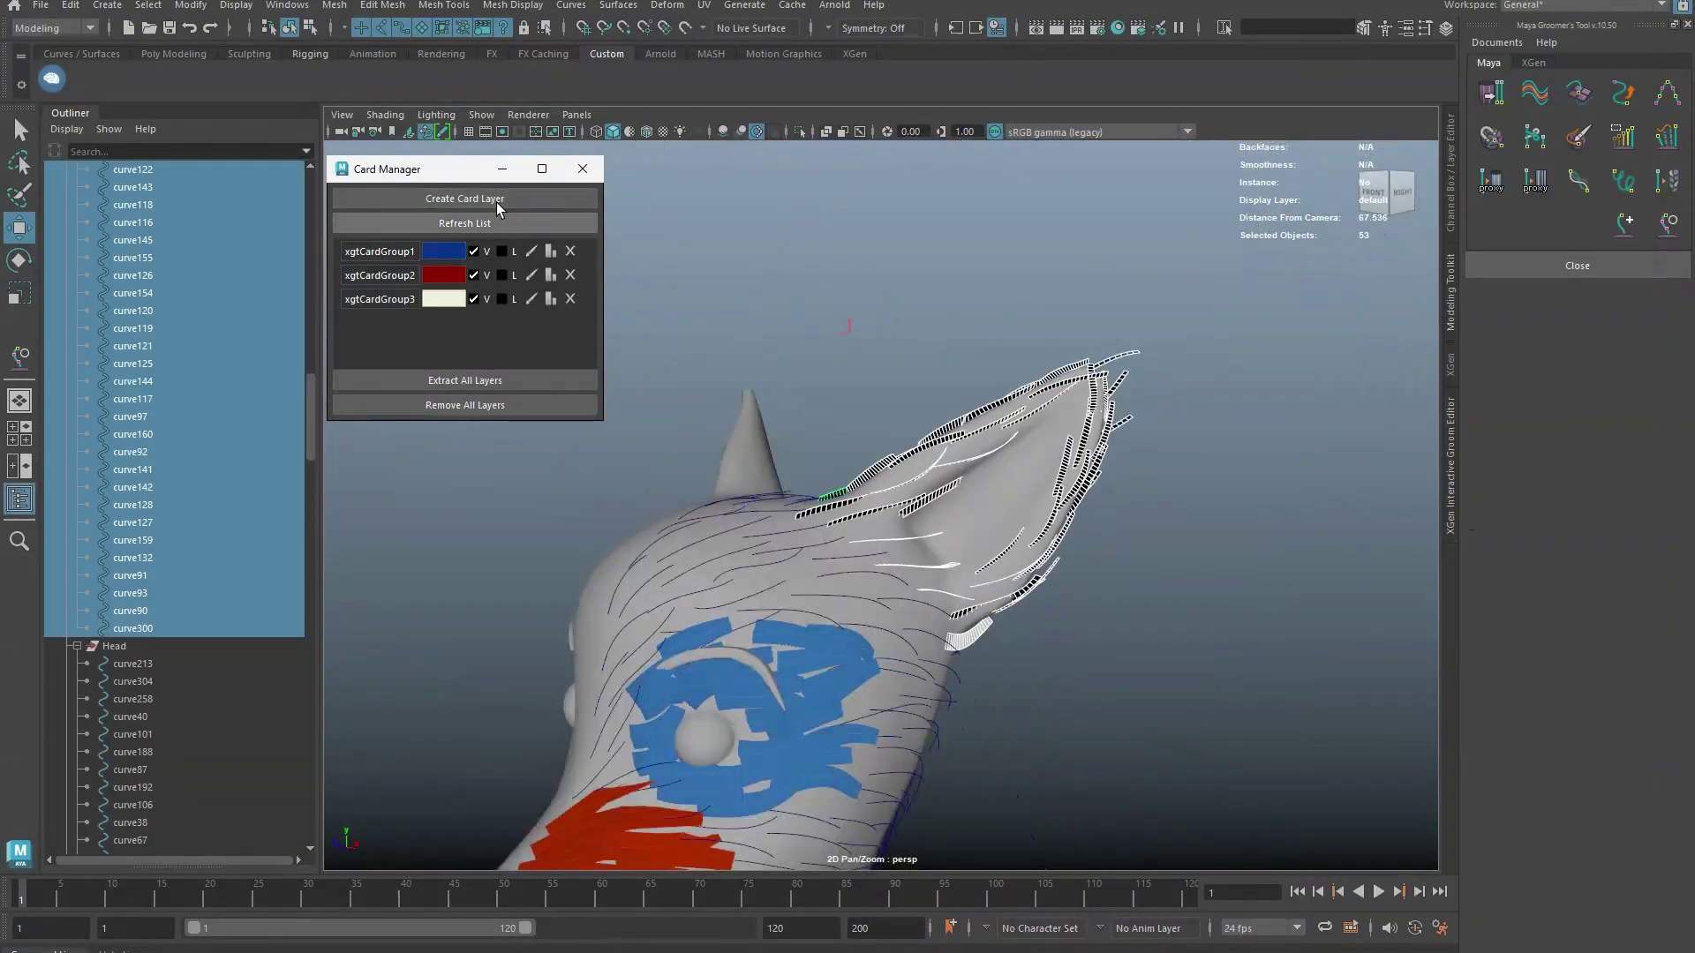
Set the ear cards' Length SubD to 20 and Scale to 5.26.
left_click(530, 299)
right_click_drag(848, 494, 936, 494, "alt")
left_click_drag(1499, 226, 1525, 228)
left_click_drag(1183, 393, 1099, 405, "alt")
Scale up the ear card curves together to lengthen the ear cards.
left_click(310, 29)
left_click(289, 29)
key("r")
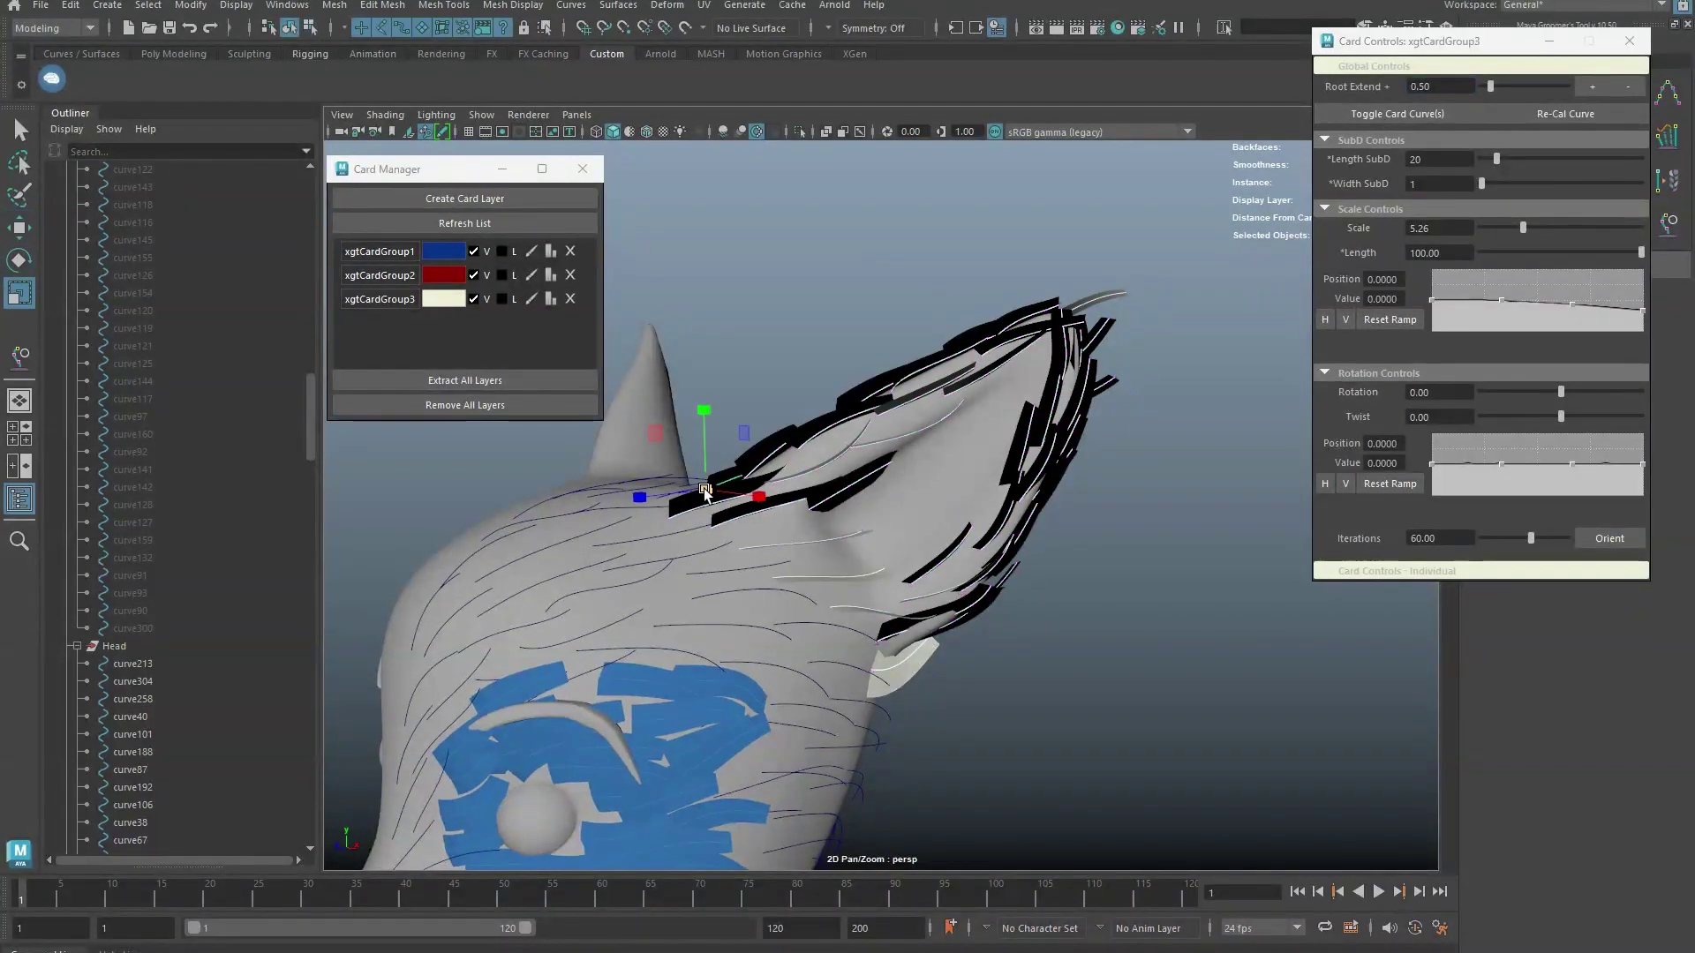
key("w")
Orient the ear cards to the body mesh using 20 iterations.
left_click_drag(781, 428, 864, 415, "alt")
left_click(380, 299)
left_click(974, 418, "shift")
double_click(1428, 539)
type("2")
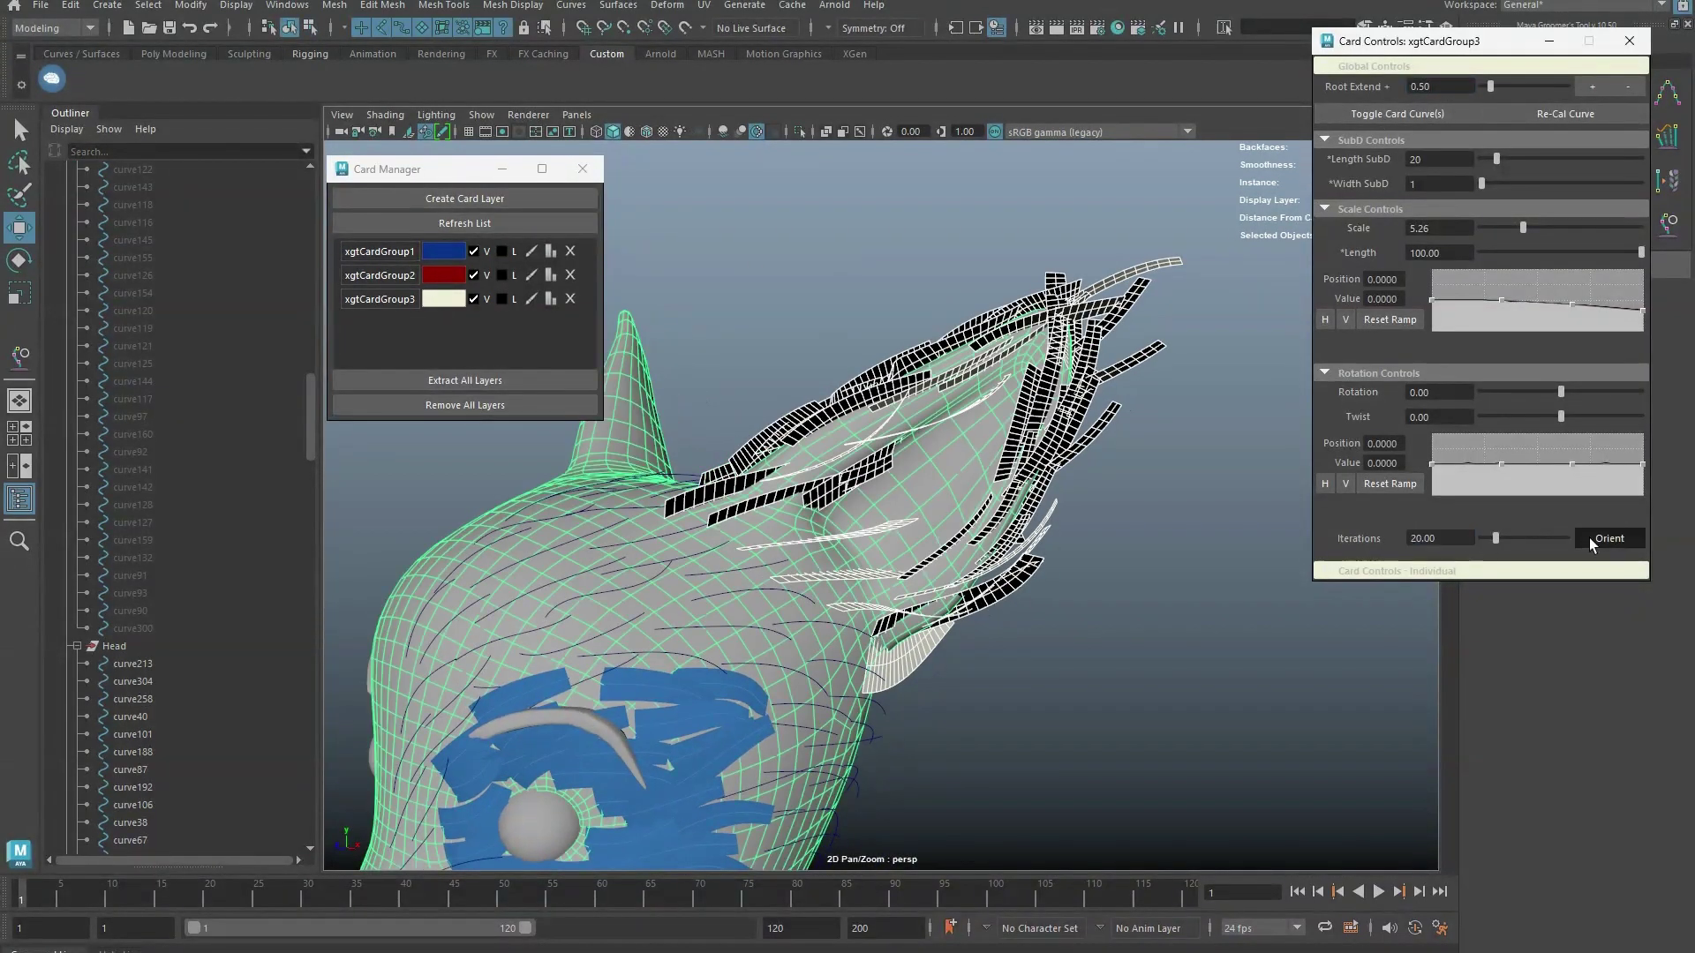
left_click(1588, 538)
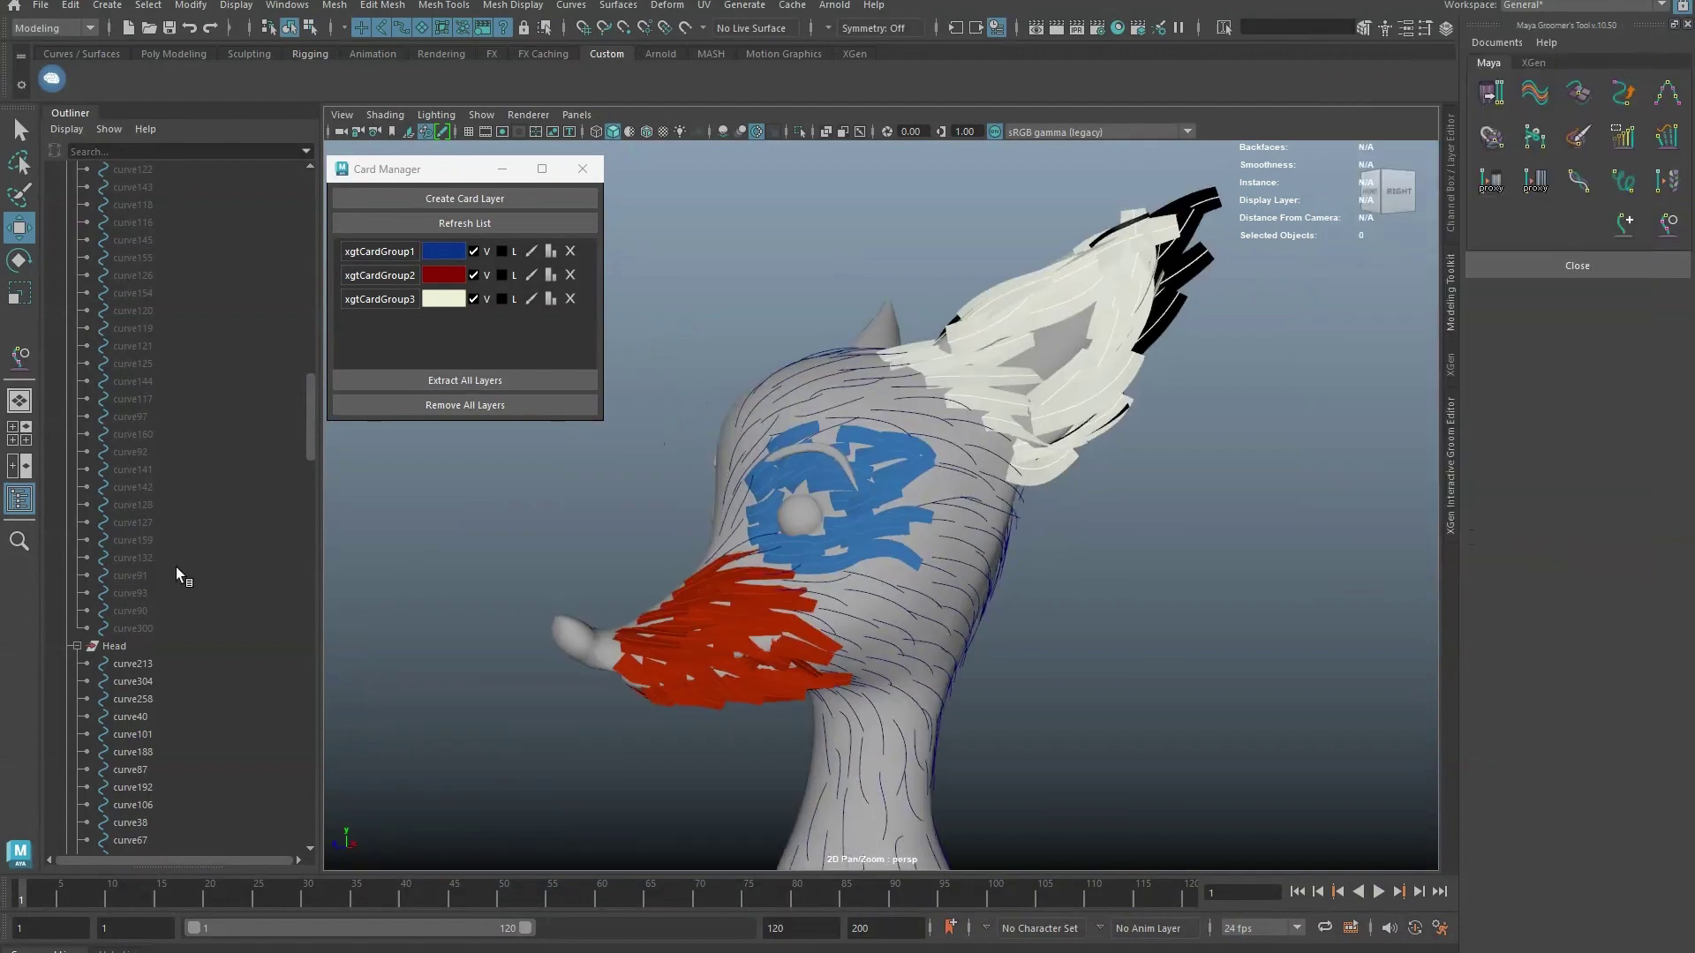
Select all curves in the Head group and create a card layer from them.
left_click(152, 664)
scroll(151, 660, "down", 10)
left_click(133, 805, "shift")
left_click(459, 199)
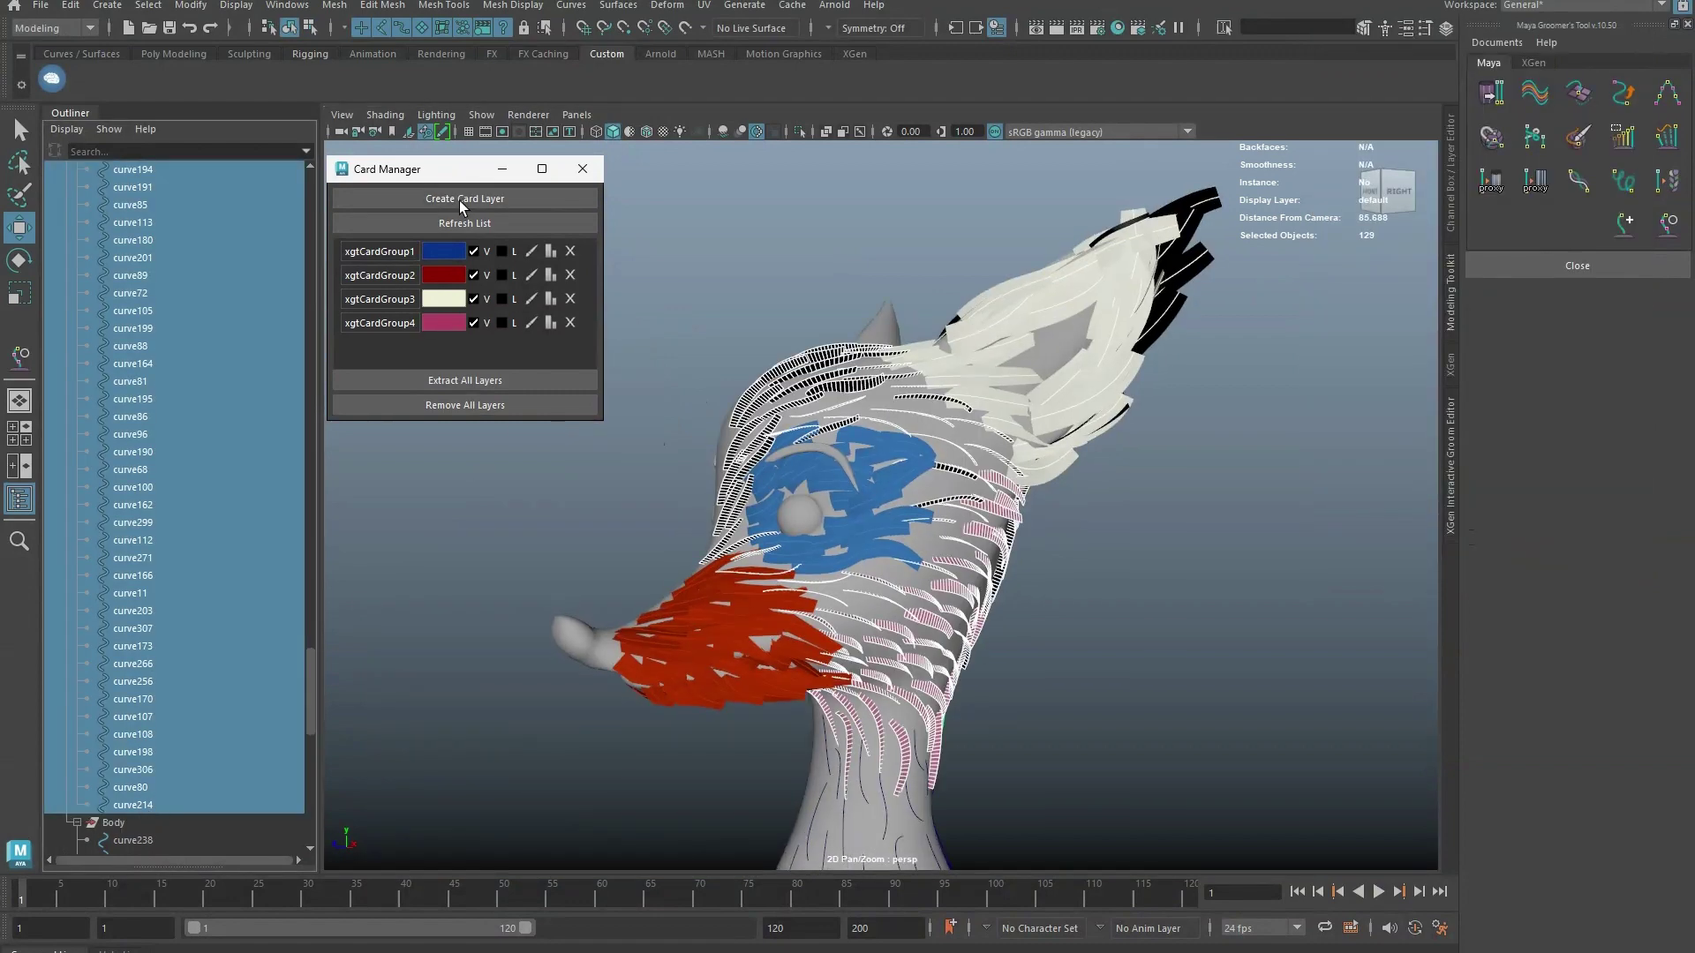
Set the head cards' Length SubD to 4 and Scale to 4.00, and scale up their card curves.
left_click(530, 322)
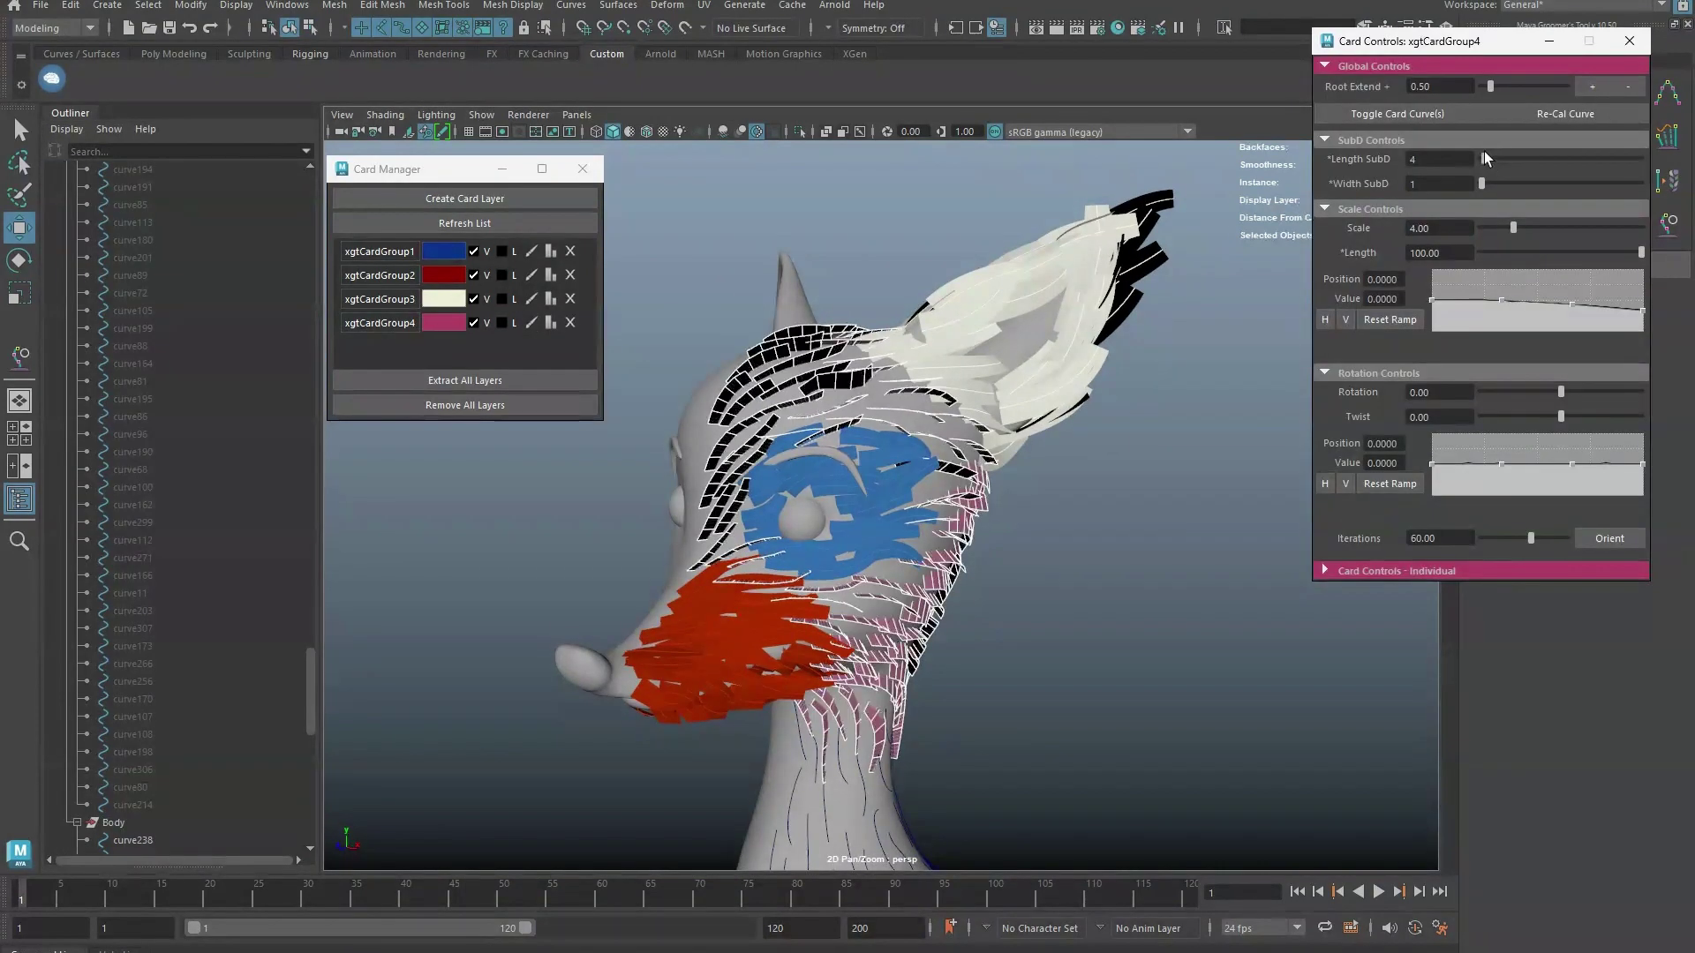
left_click(1432, 114)
left_click(290, 28)
key("r")
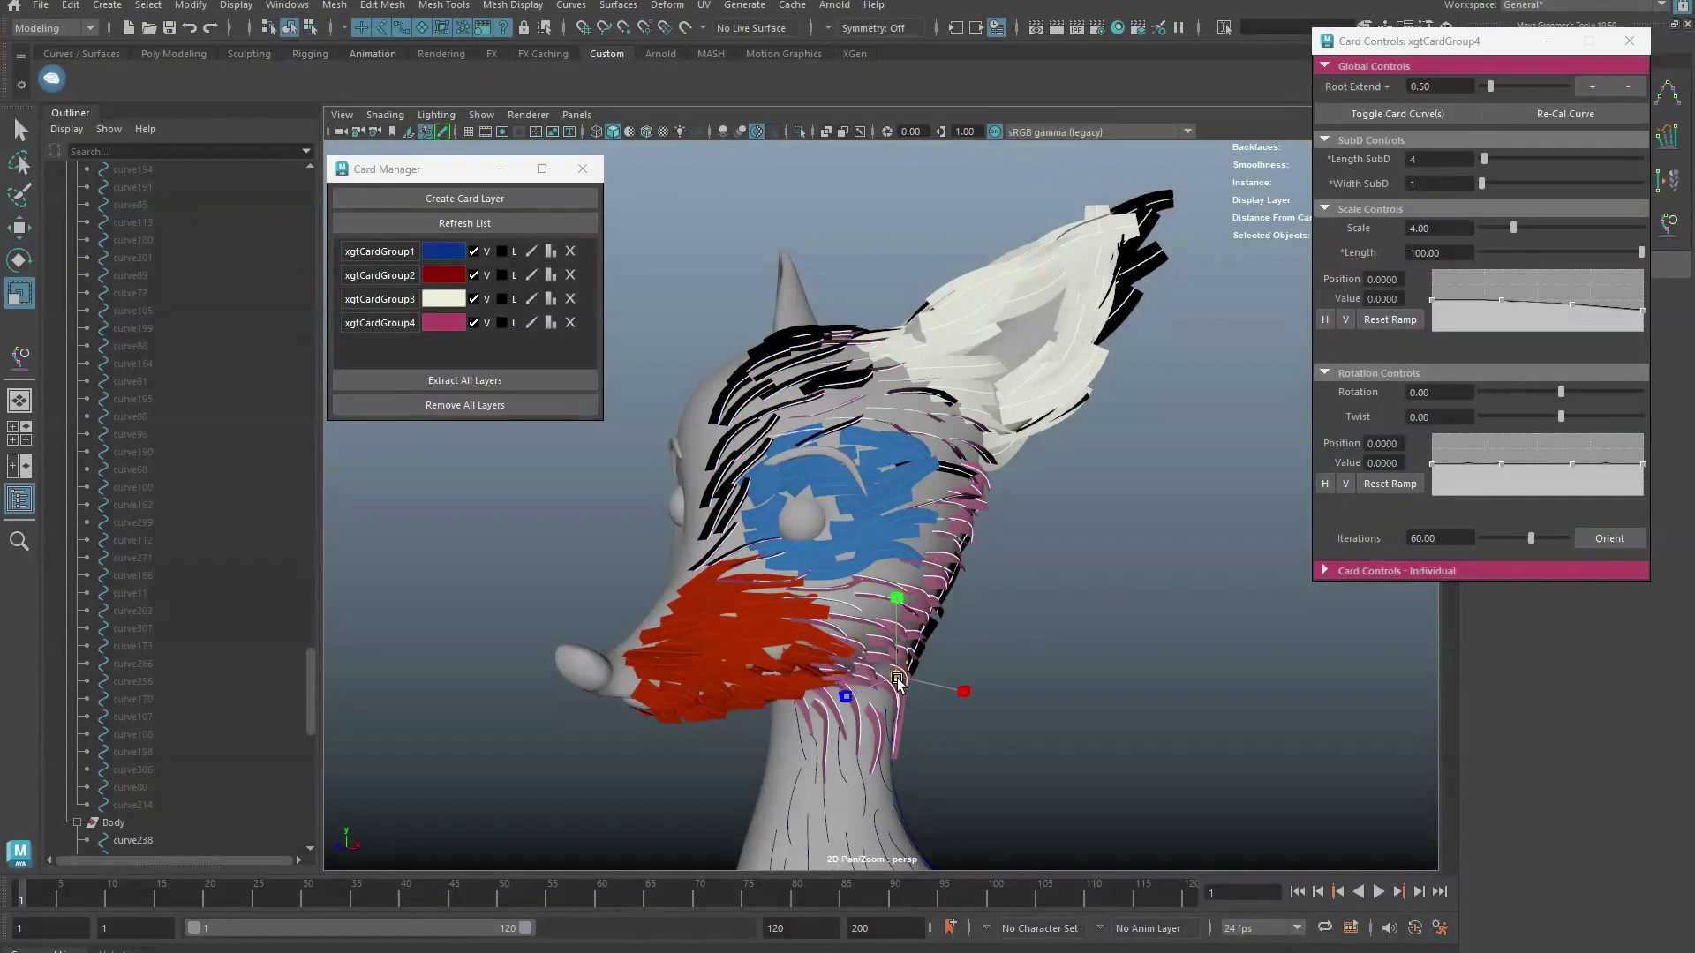
left_click_drag(897, 678, 934, 692)
Orient the head cards to the body mesh using 10 iterations.
left_click_drag(777, 353, 759, 305, "alt")
left_click(1413, 114)
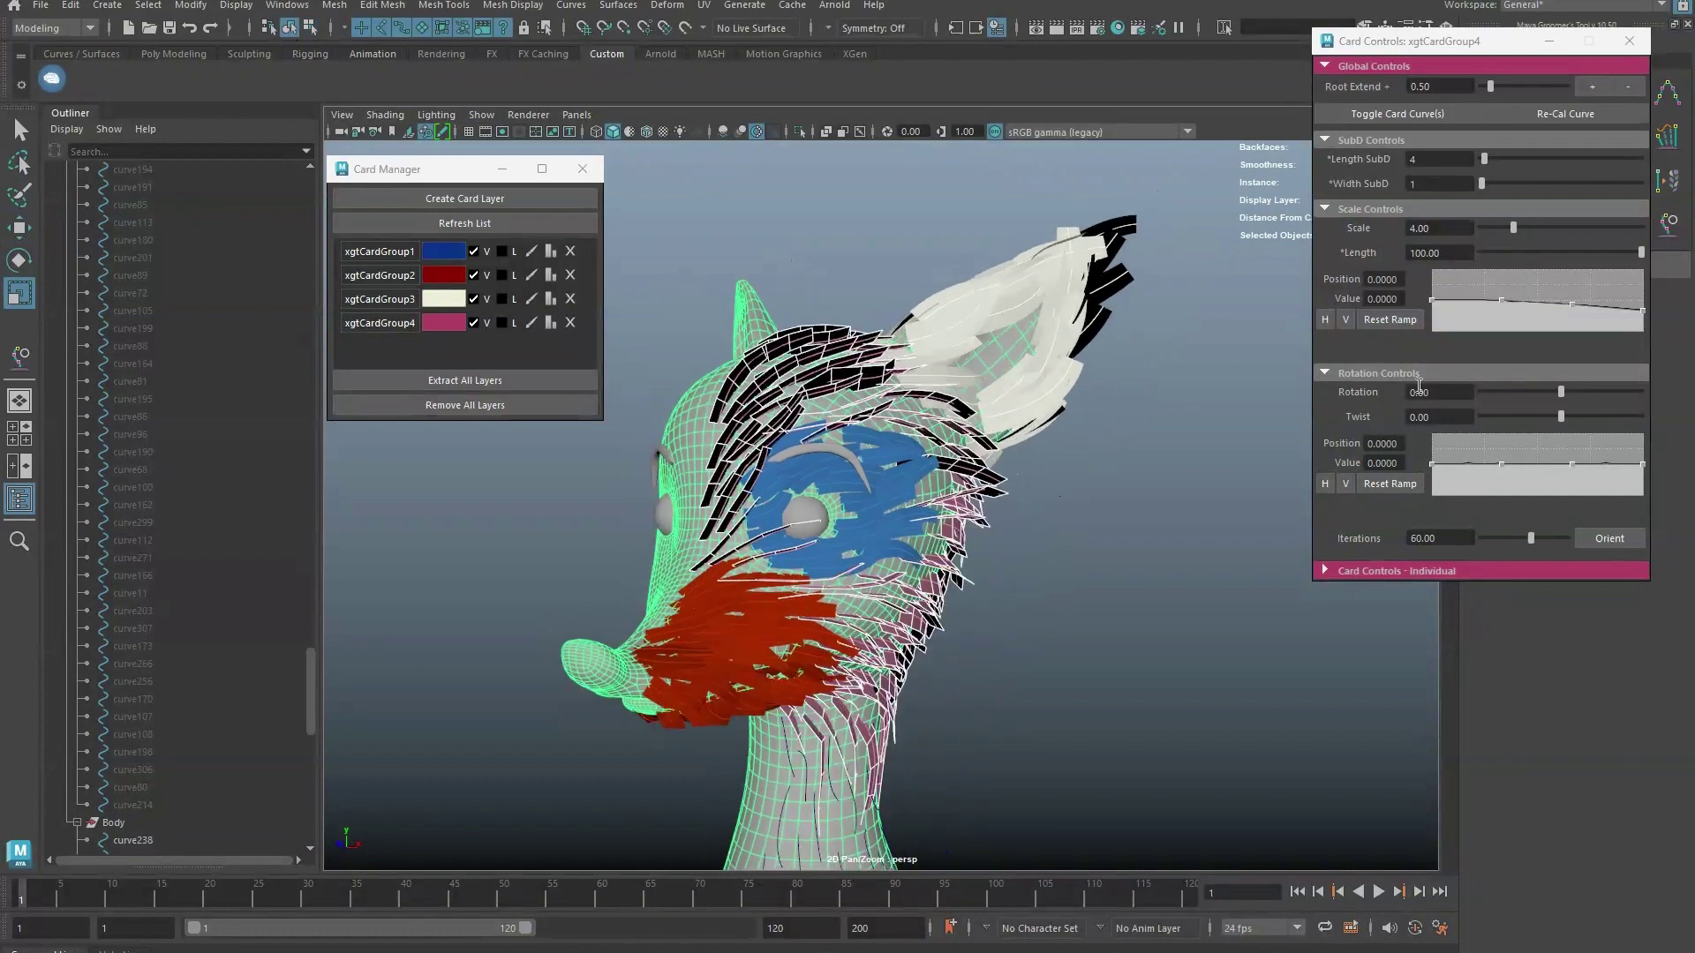
left_click(1447, 538)
type("1")
Select all curves in the Body group and create a card layer from them.
left_click(130, 277)
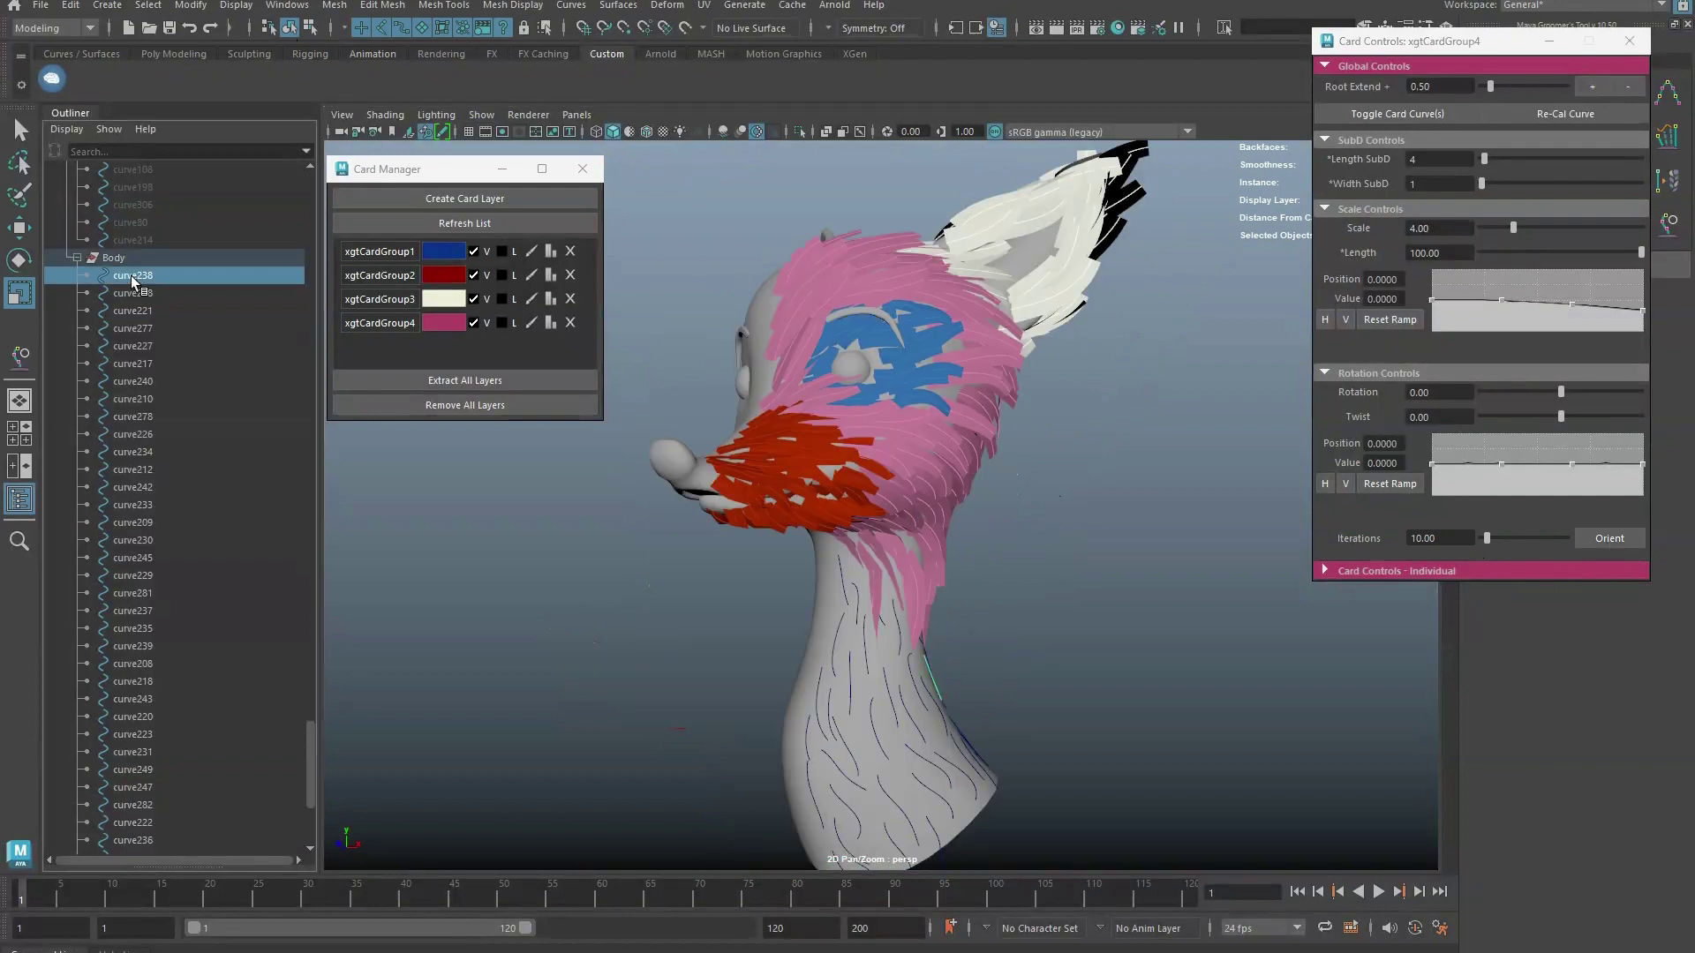
scroll(130, 529, "down", 6)
left_click(133, 787, "shift")
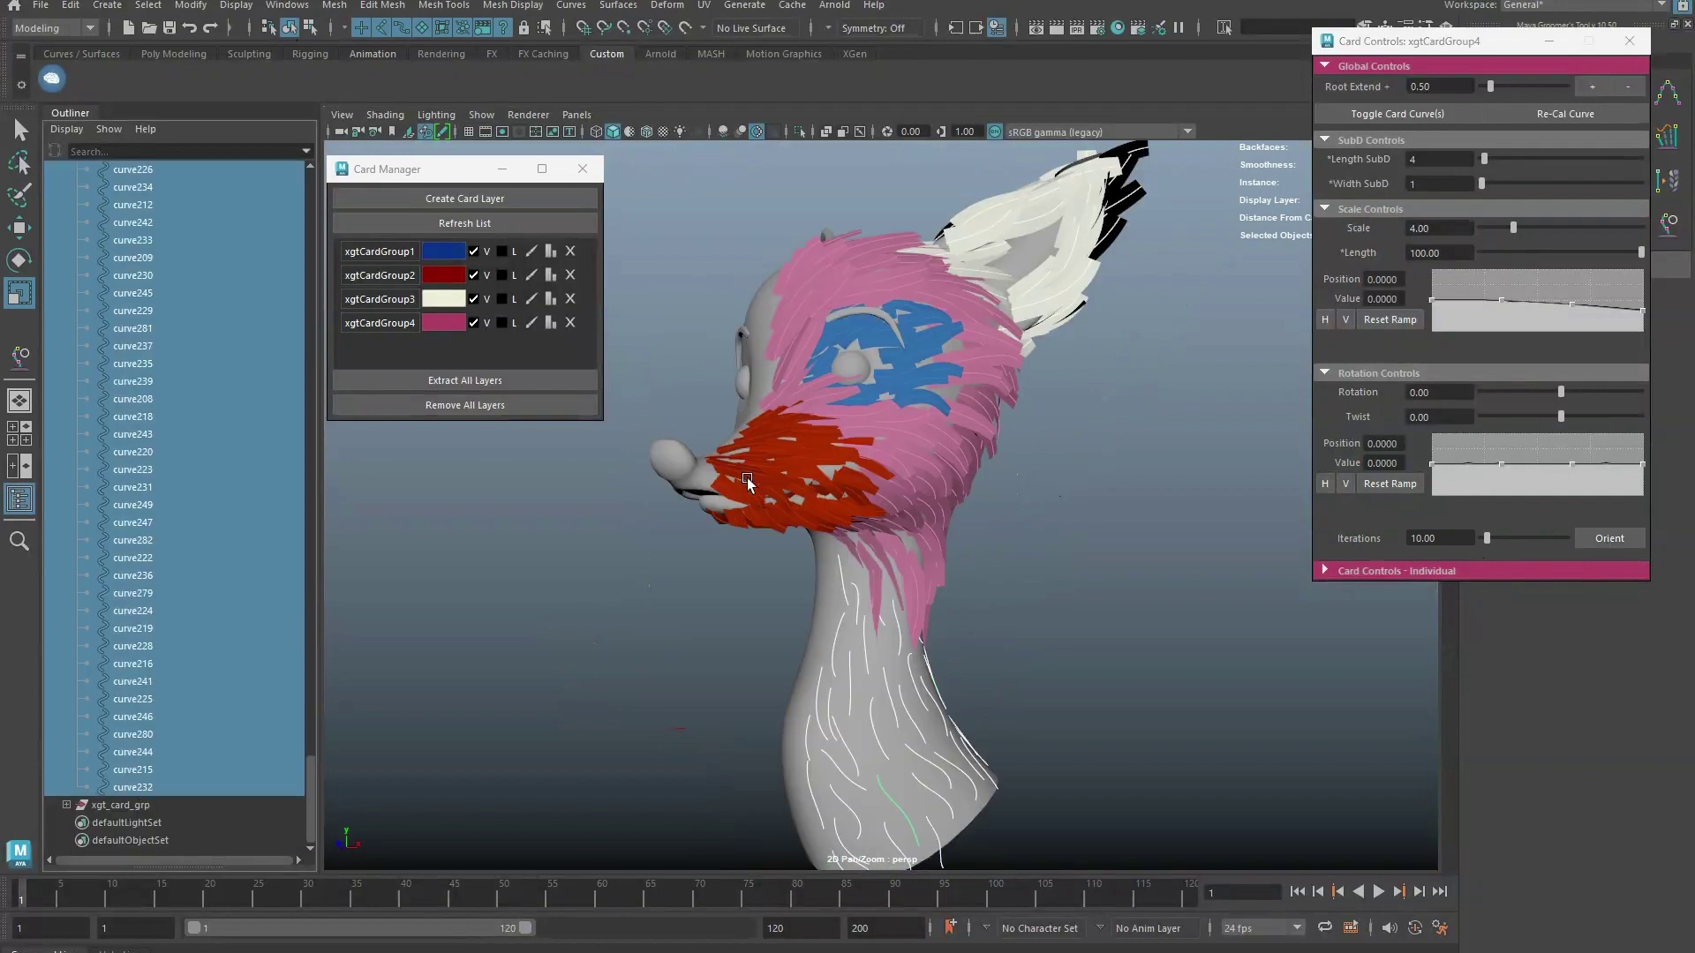
left_click(471, 199)
Set the neck card layer's Scale to 4 and toggle its card curves on for editing.
left_click(531, 346)
left_click_drag(971, 476, 1071, 474, "alt")
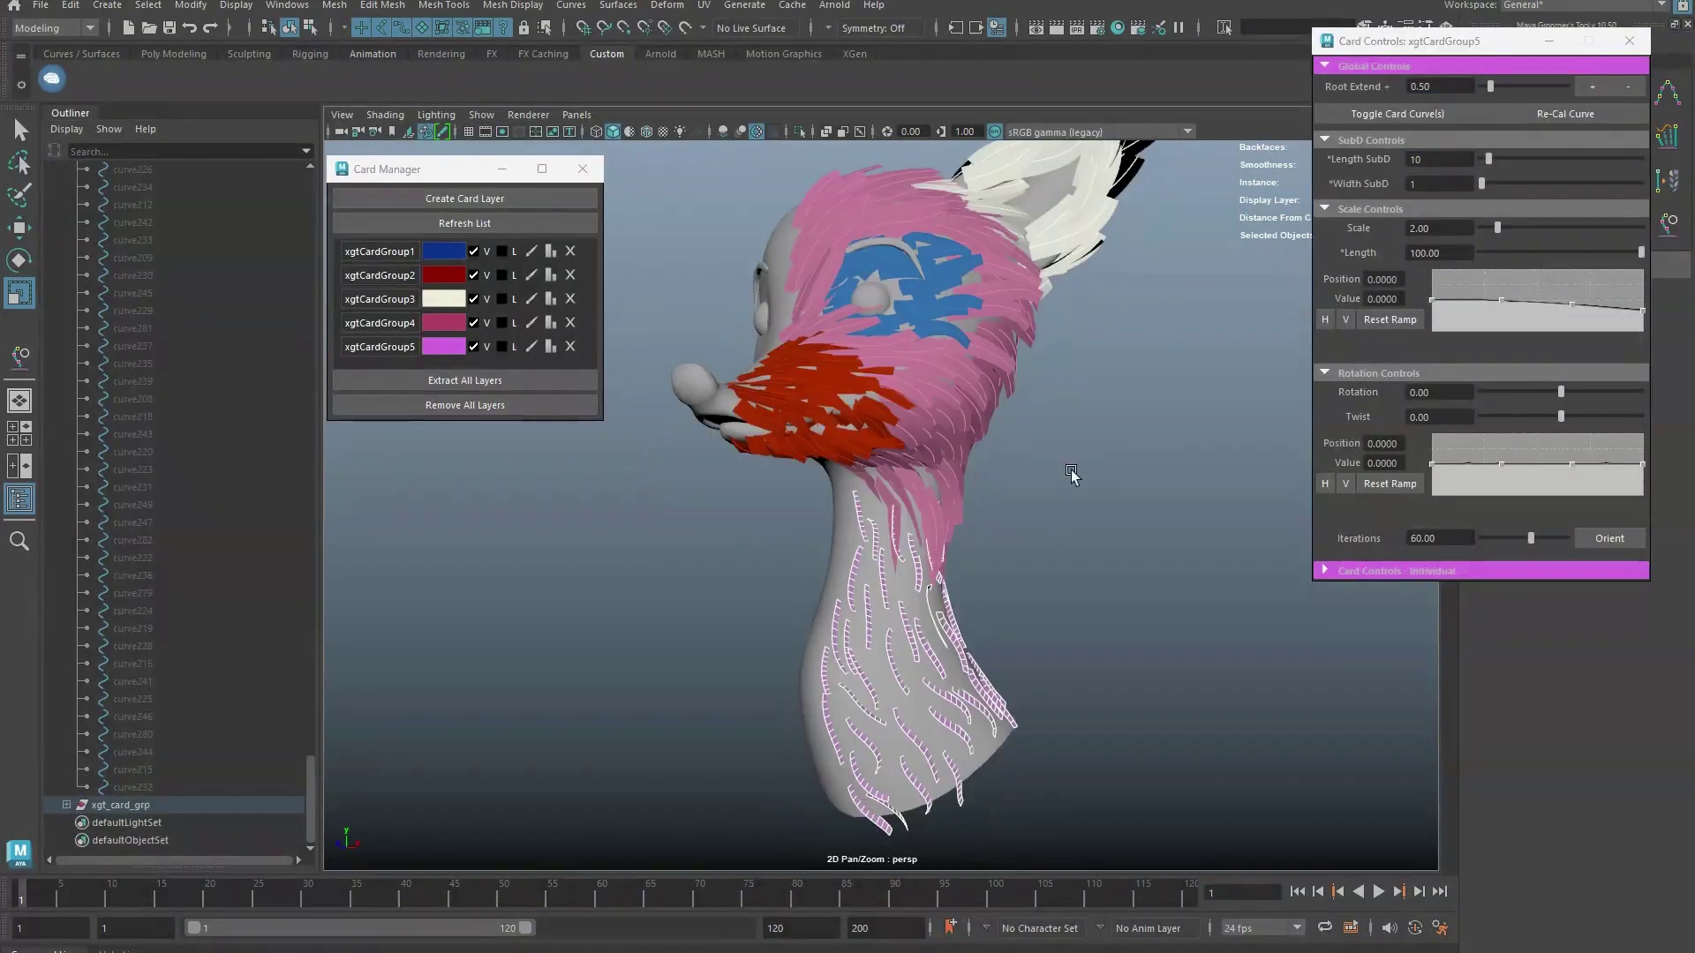
scroll(1070, 474, "up", 3)
left_click_drag(1447, 228, 1397, 228)
type("4")
key("Return")
left_click_drag(1042, 441, 1051, 476, "alt")
left_click(1366, 114)
scroll(865, 506, "down", 4)
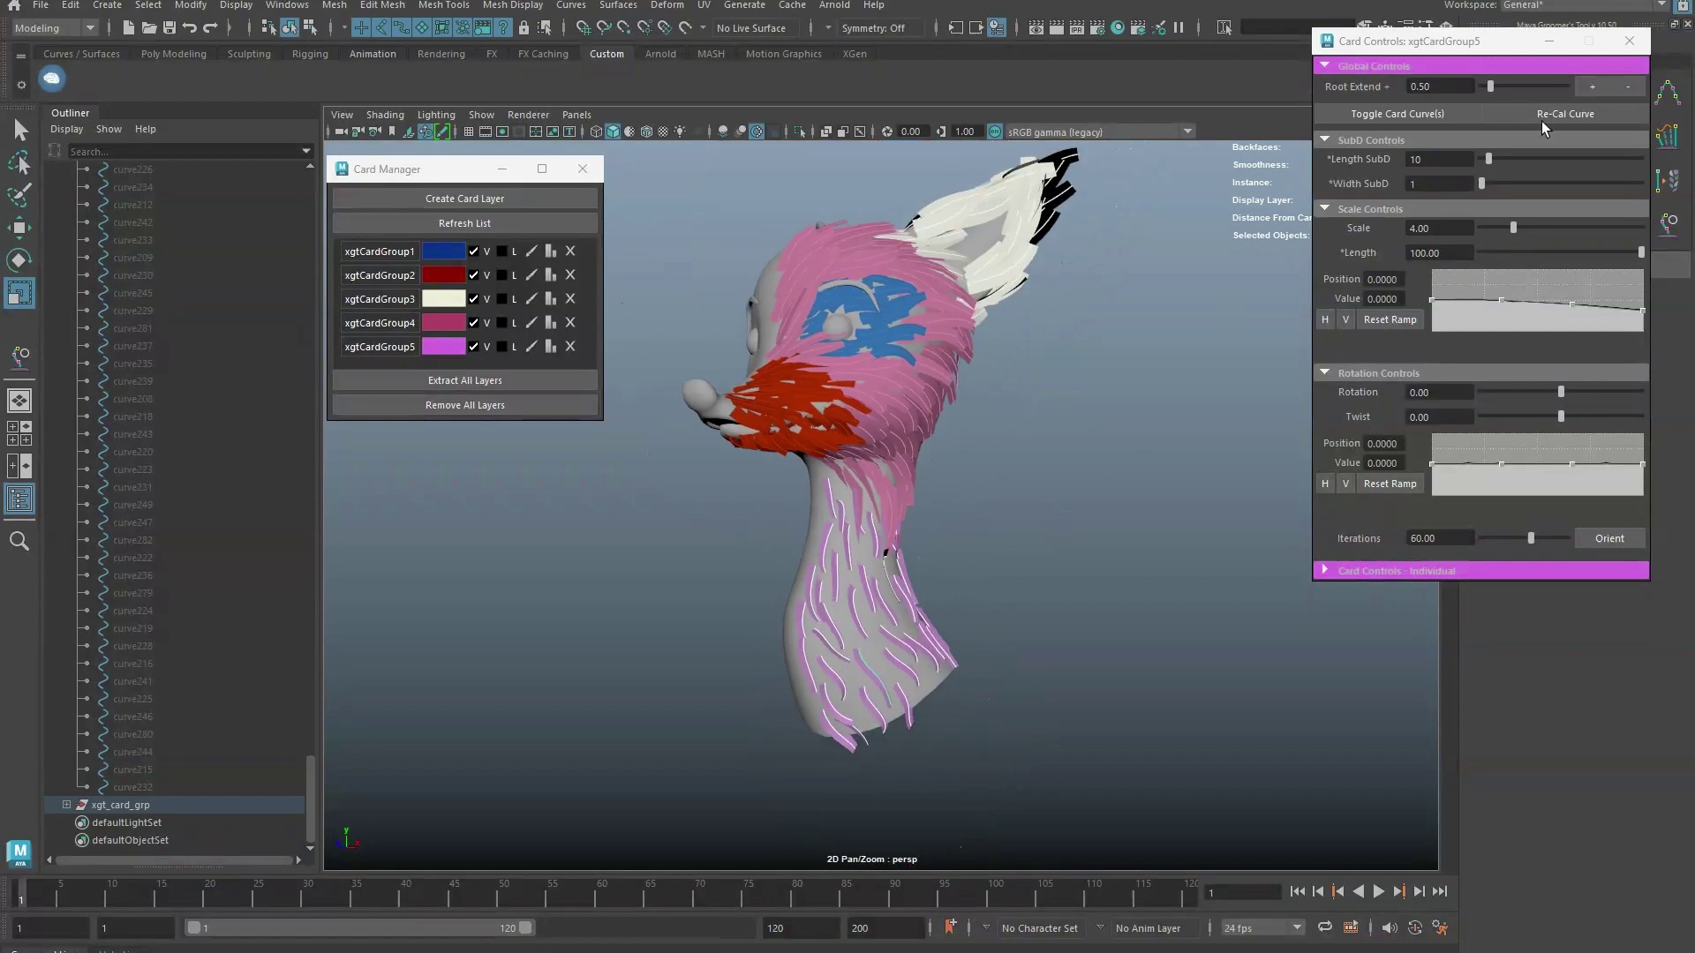
Scale up the neck card curves together and set the cards' Scale to 6.04.
left_click_drag(1514, 42, 1283, 237)
left_click(1668, 225)
left_click(1402, 210)
scroll(890, 654, "up", 4)
middle_click_drag(890, 702, 871, 631, "alt")
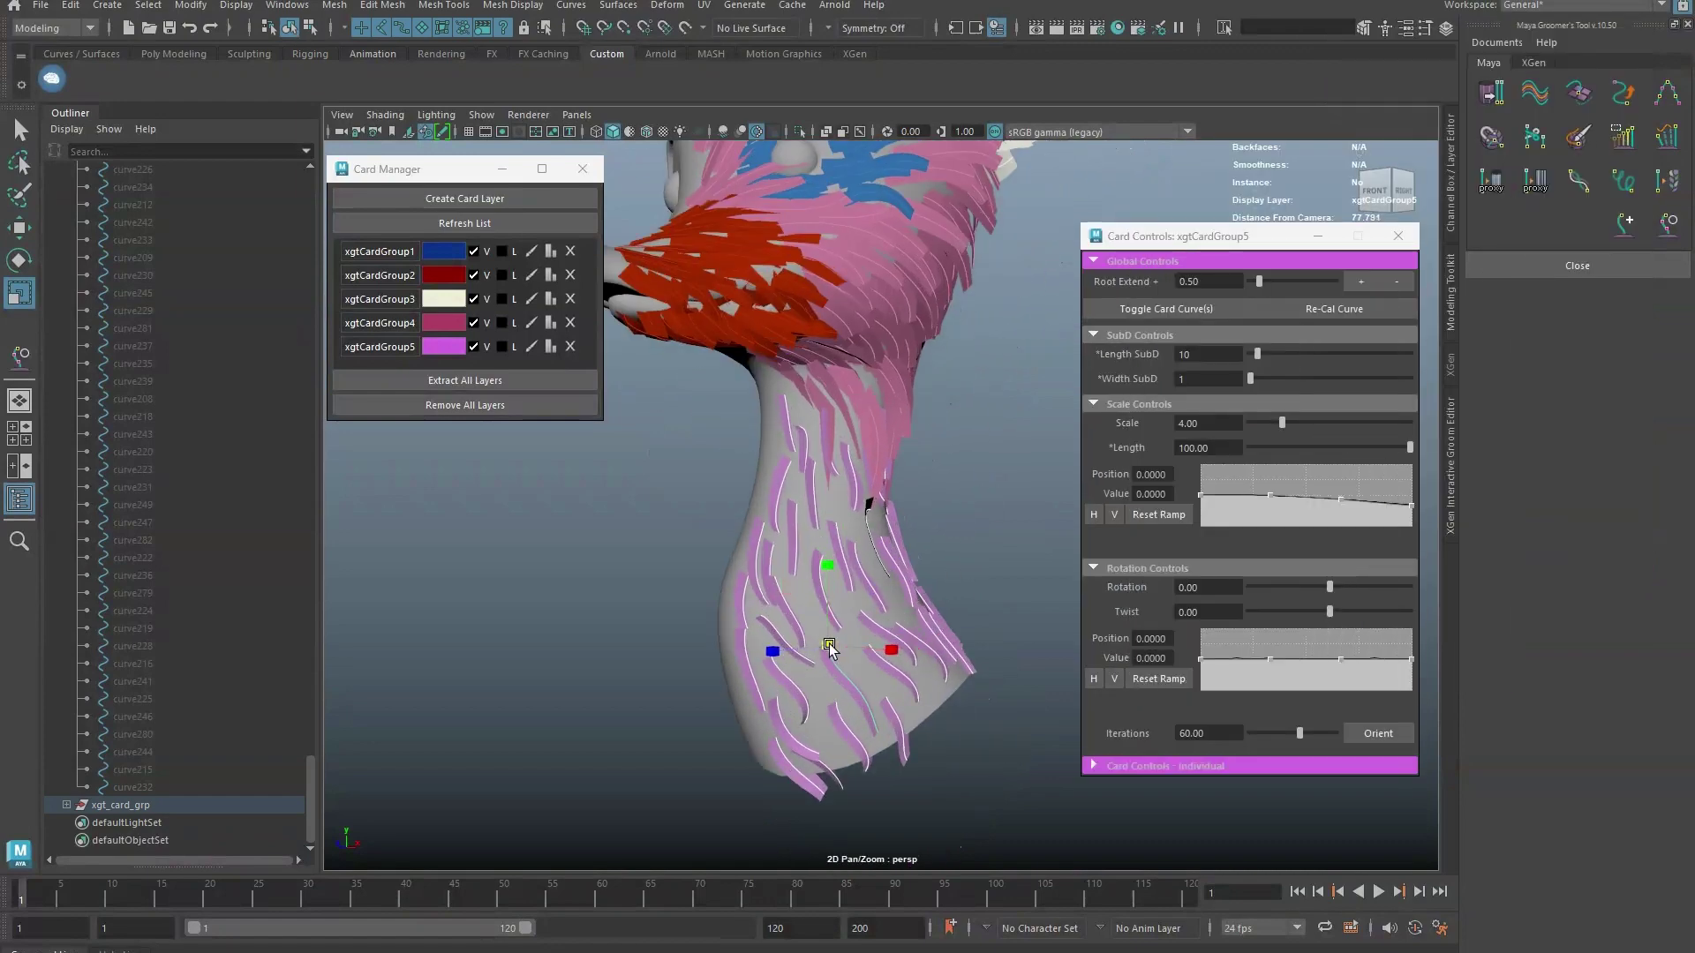
left_click_drag(829, 647, 887, 649)
left_click_drag(1281, 422, 1298, 423)
Orient the neck cards to the body mesh using 10 iterations.
left_click_drag(949, 534, 967, 540, "alt")
left_click(380, 347)
left_click(757, 429, "shift")
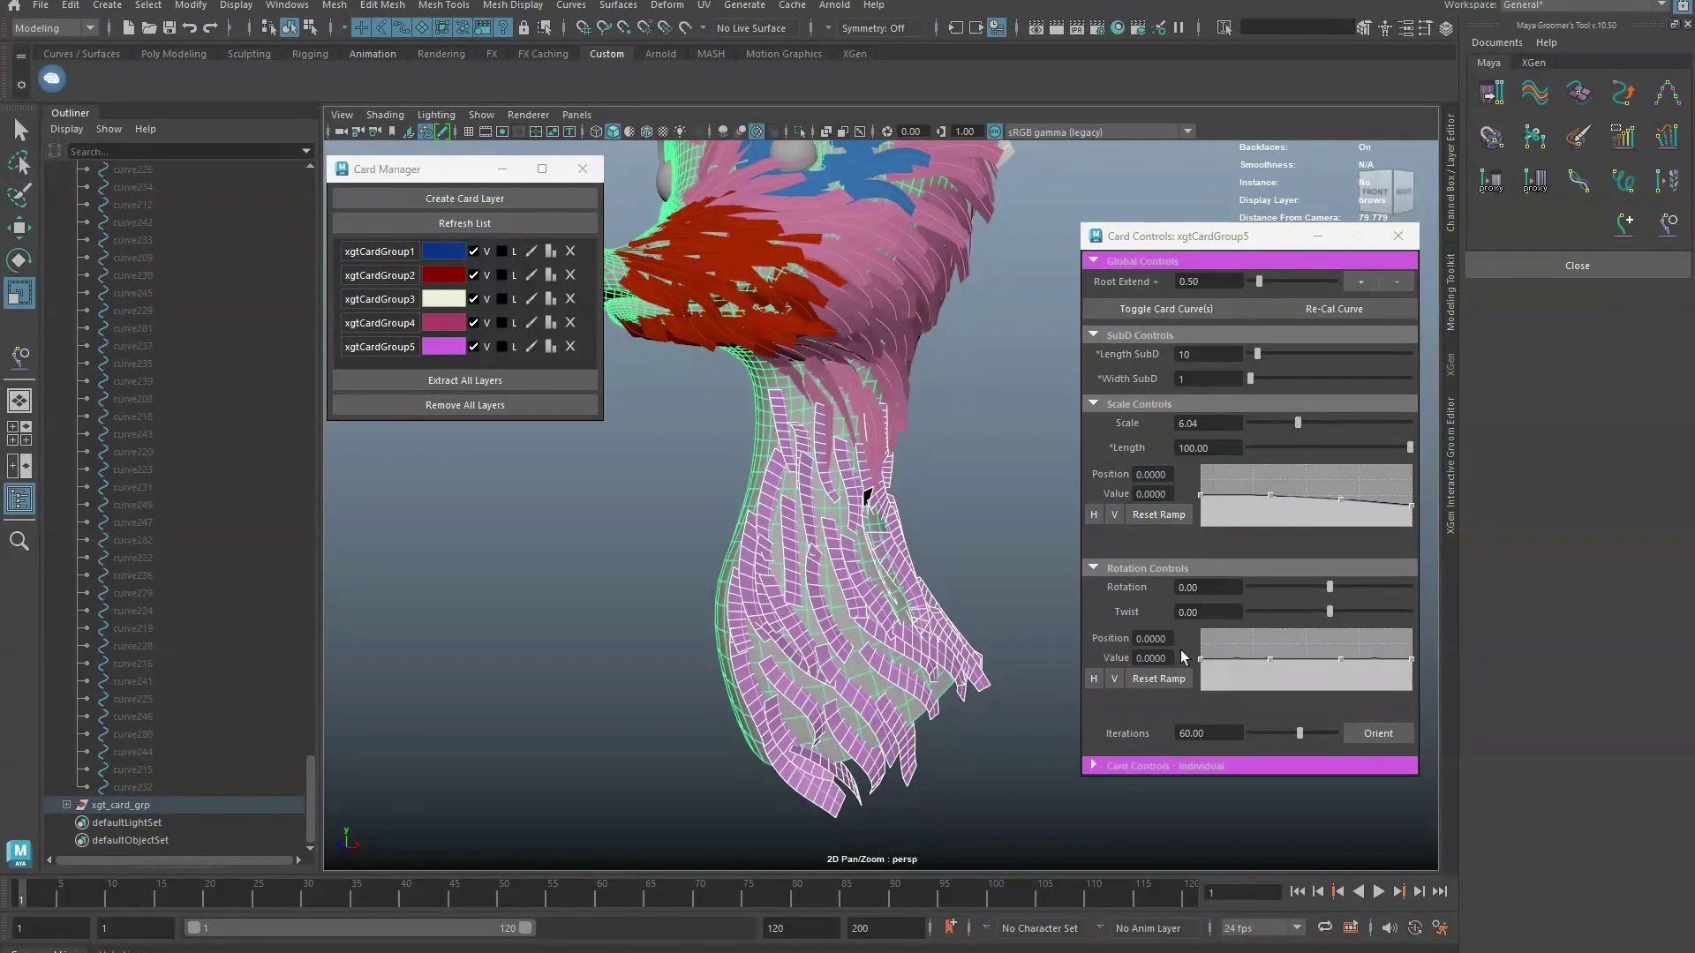
left_click(1368, 734)
left_click(609, 578)
mouse_move(609, 578)
left_mouse_down("alt")
mouse_move(712, 570)
mouse_move(609, 565)
left_mouse_up("alt")
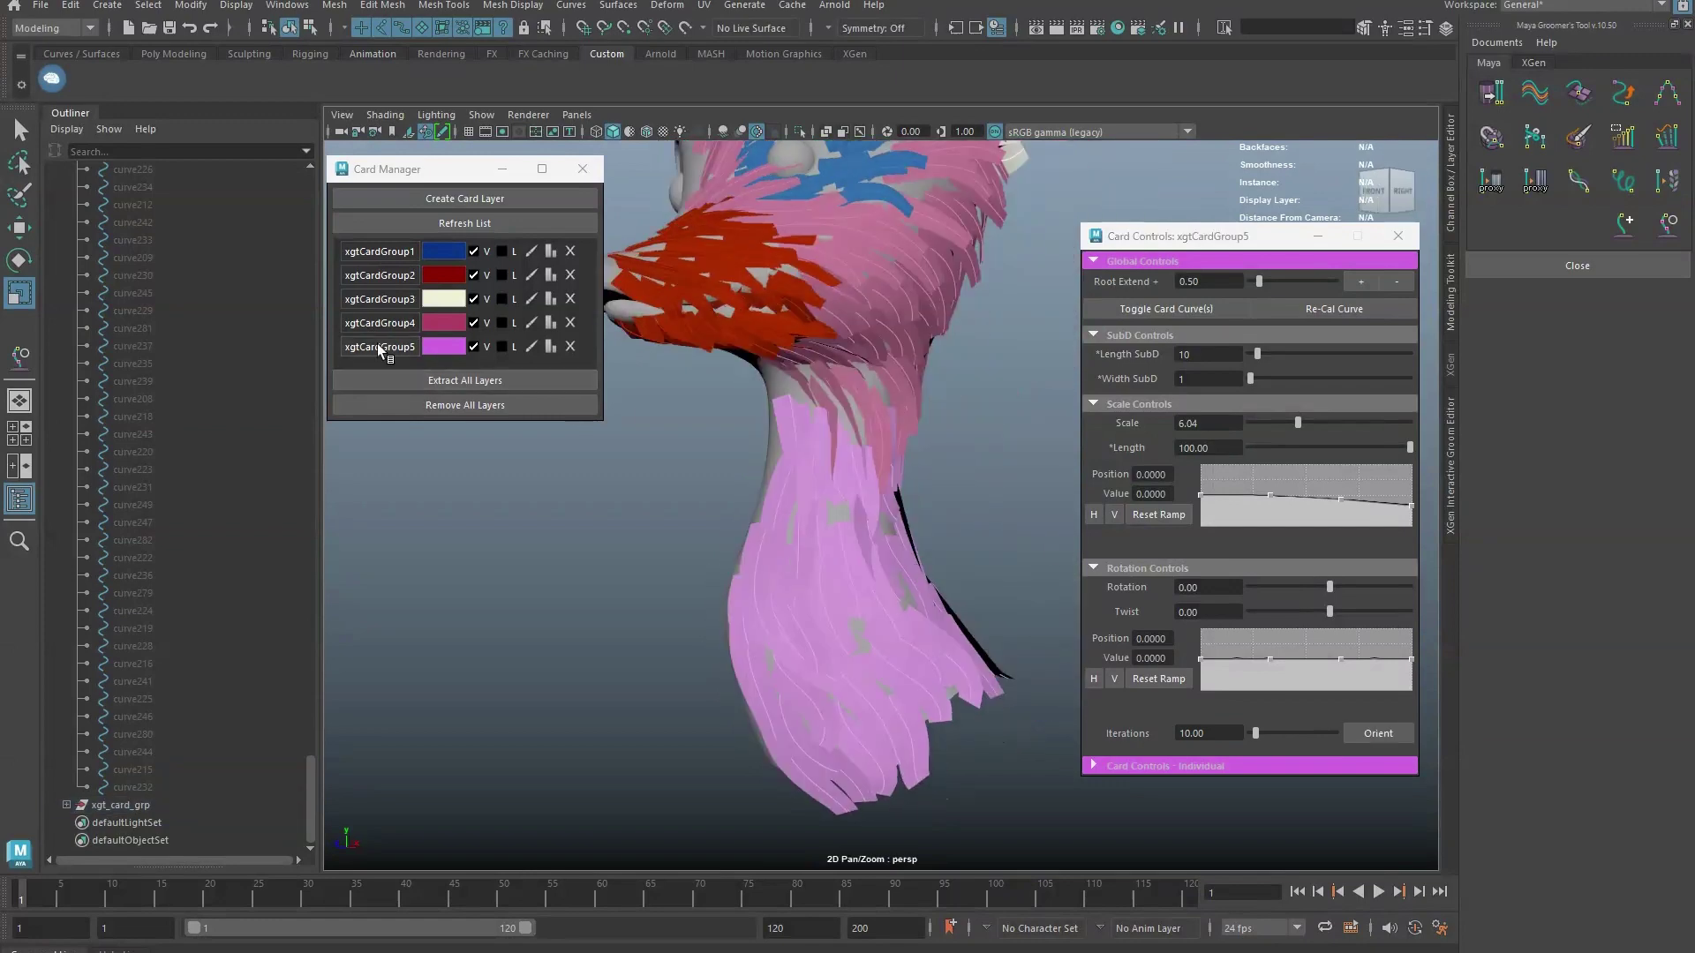
Repeat orienting the neck cards to the body mesh with 25 and 35 iterations.
left_click(381, 347)
left_click_drag(1216, 734, 1177, 731)
type("25")
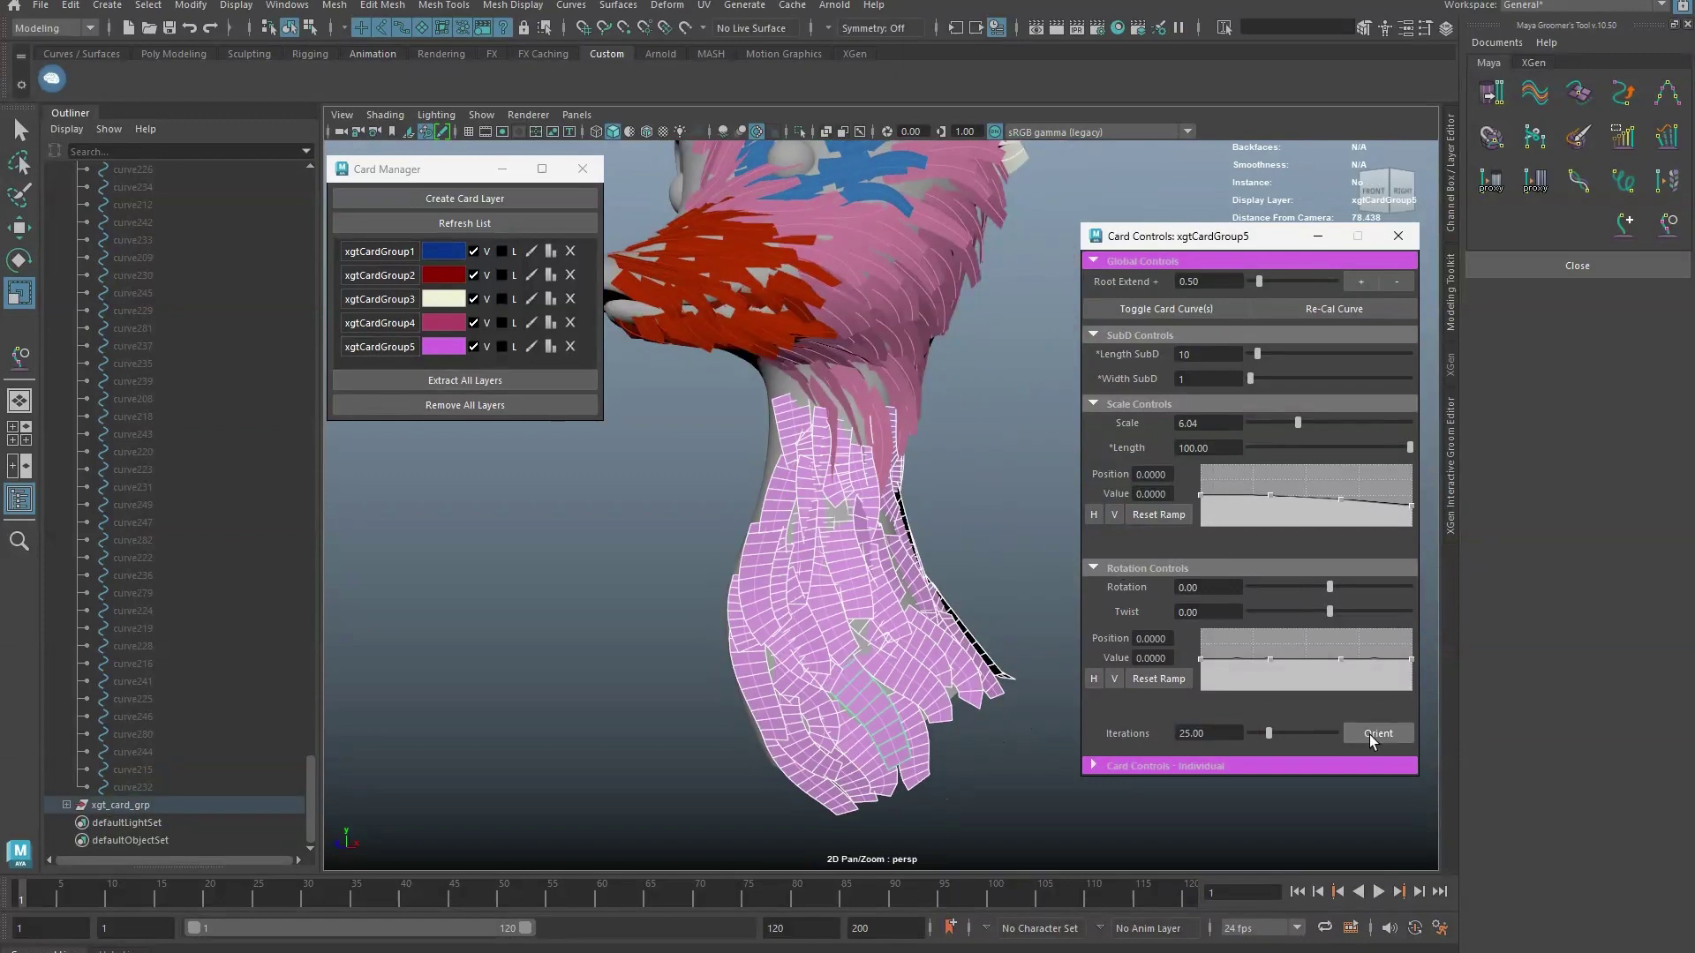
left_click(1369, 735)
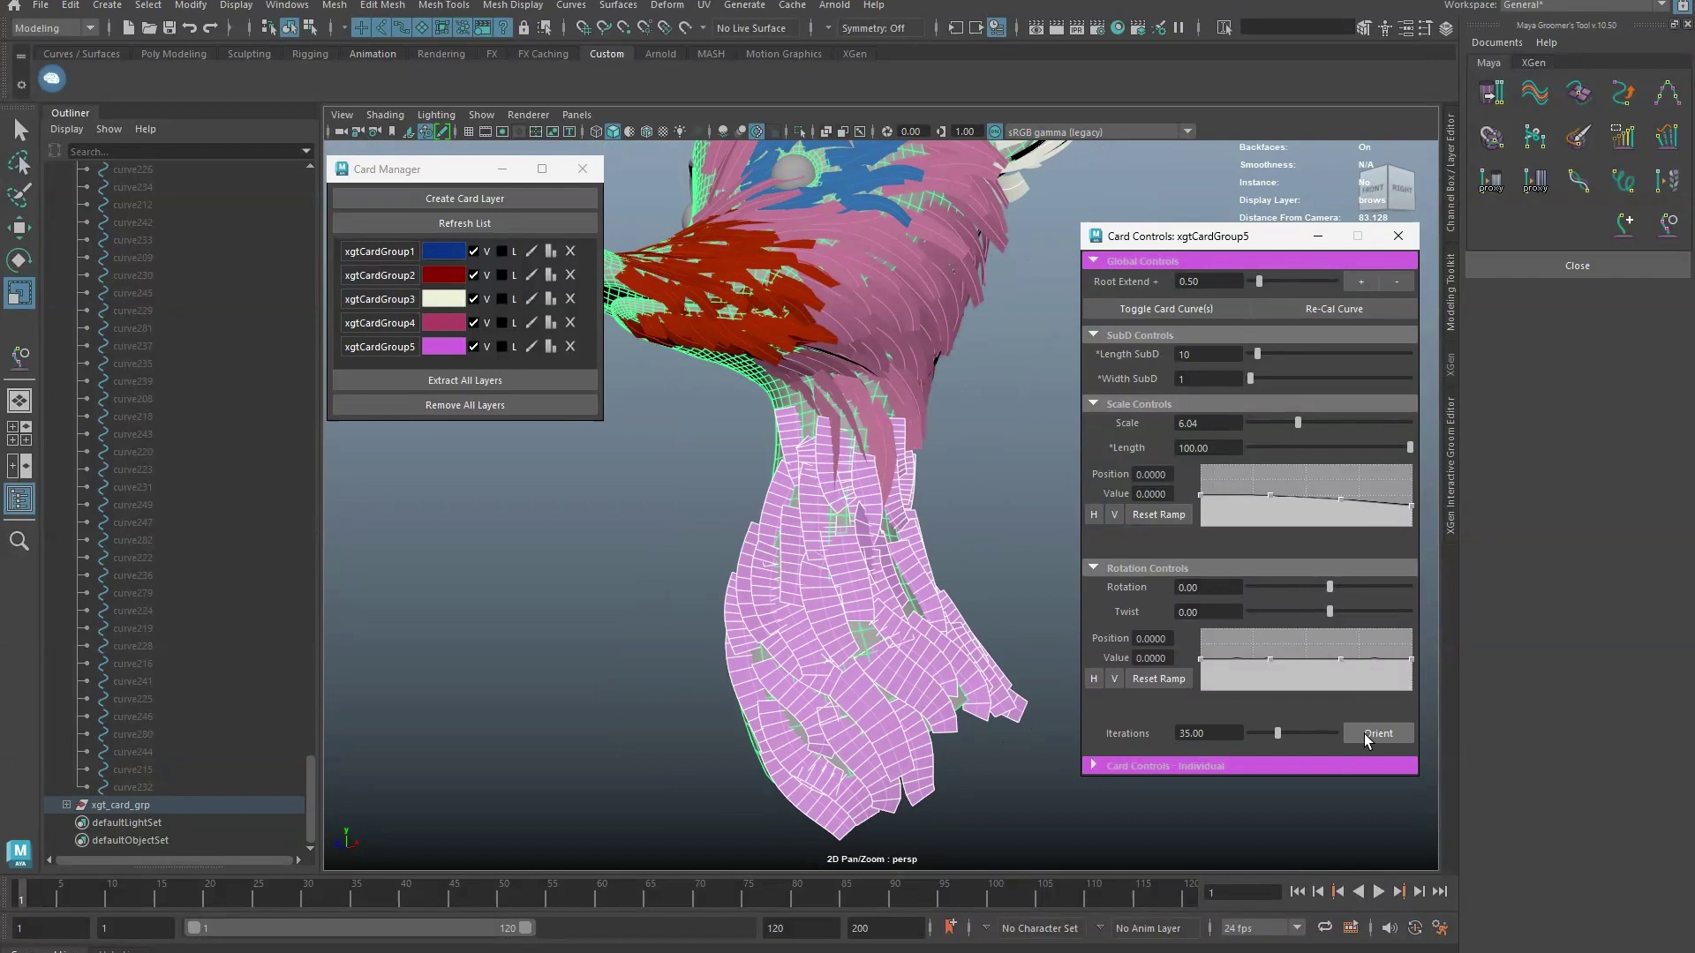
left_click_drag(1015, 482, 960, 485, "alt")
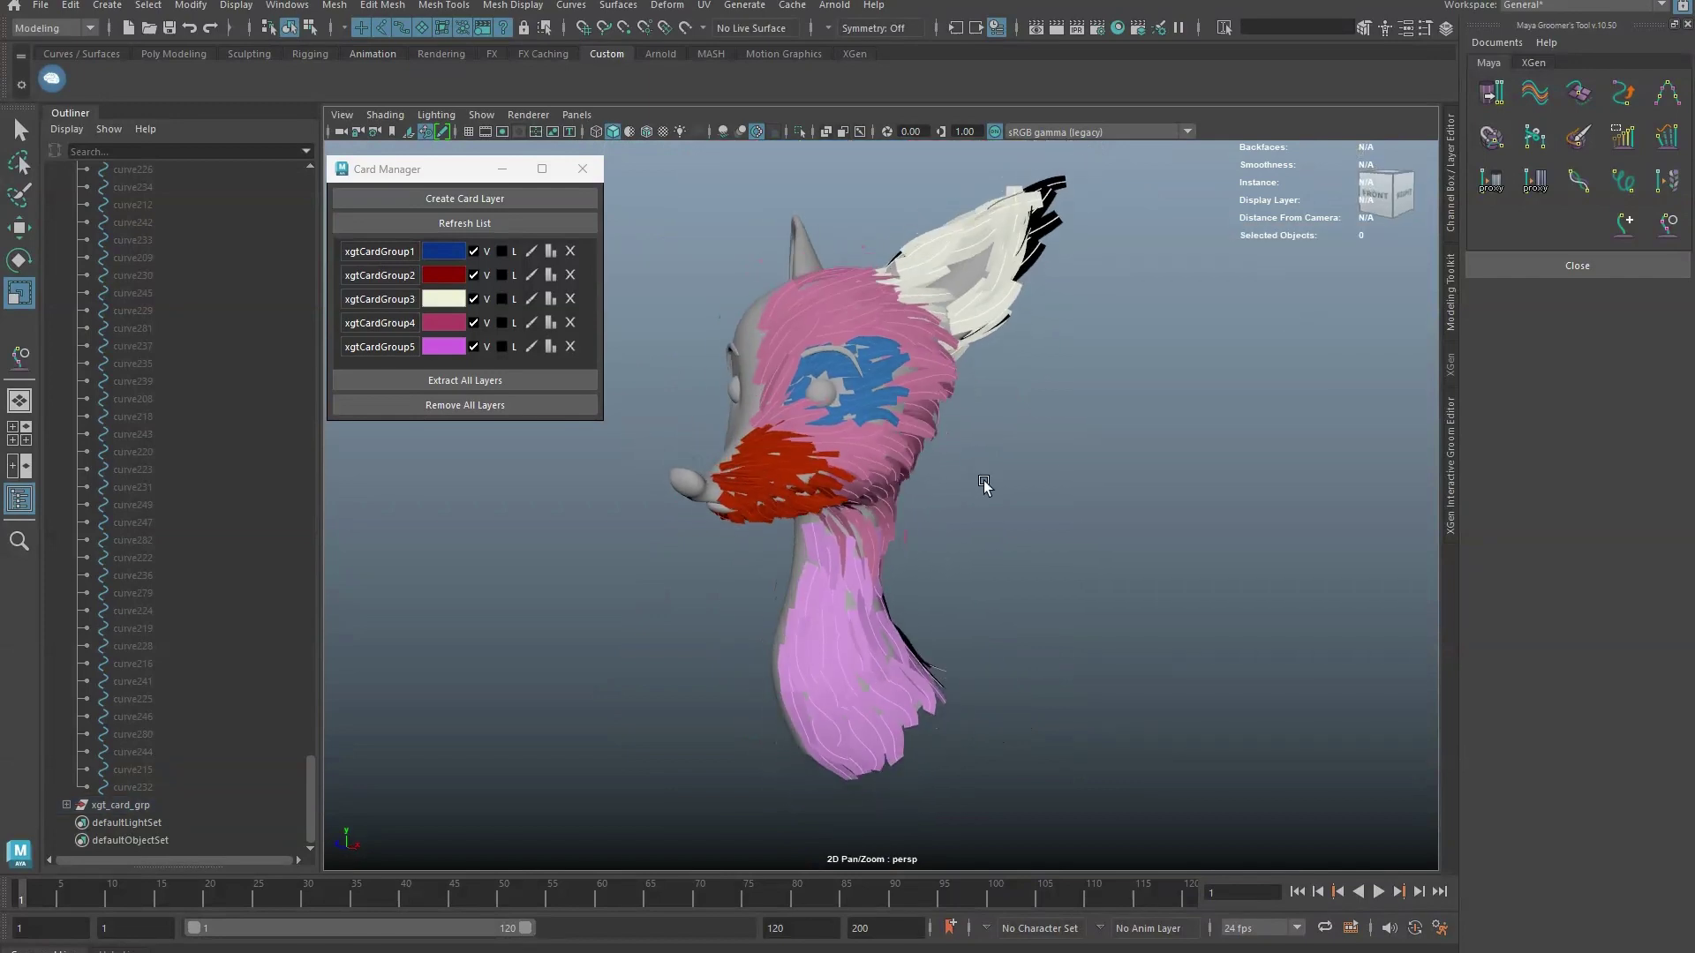
Extract all card layers into a separate group and place the extracted cards beside the original fox head.
left_click_drag(472, 167, 480, 293)
left_click(462, 499)
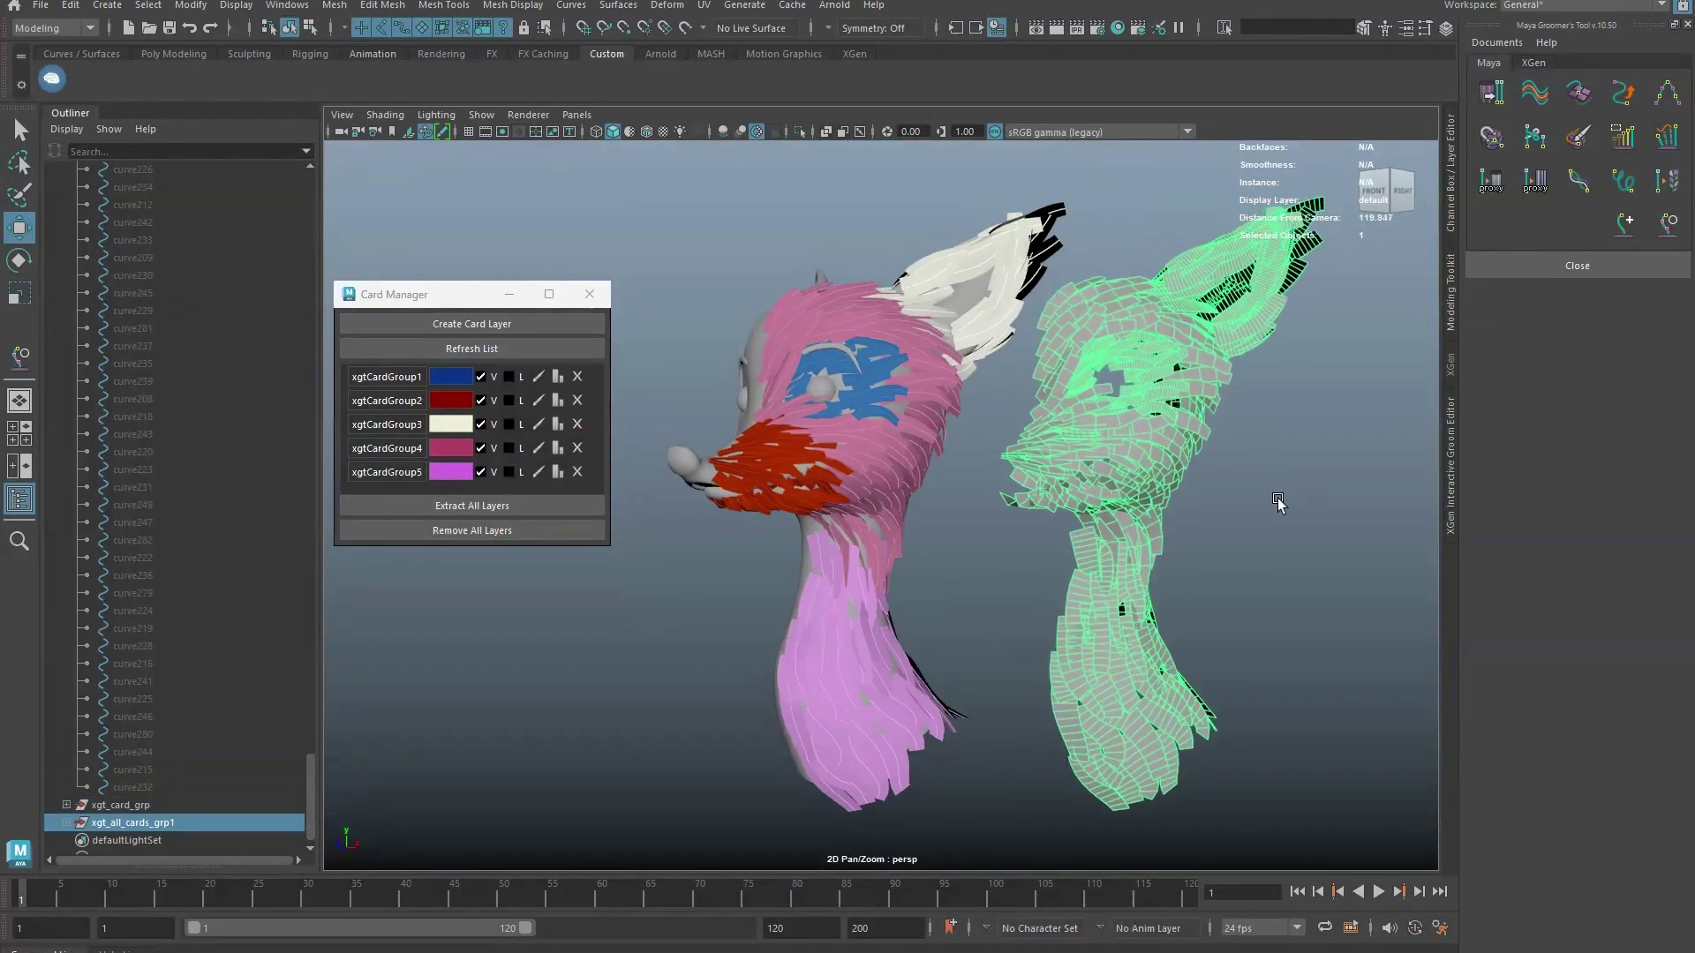